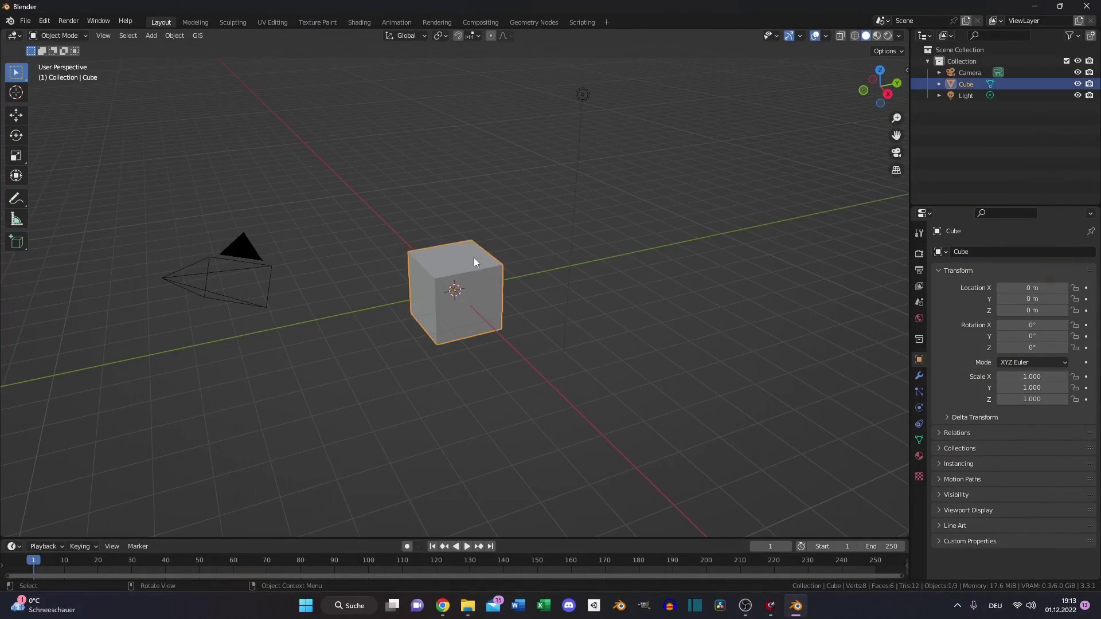
Step: Delete the default cube and add a mesh plane in its place
{"action": "key", "text": "Delete"}
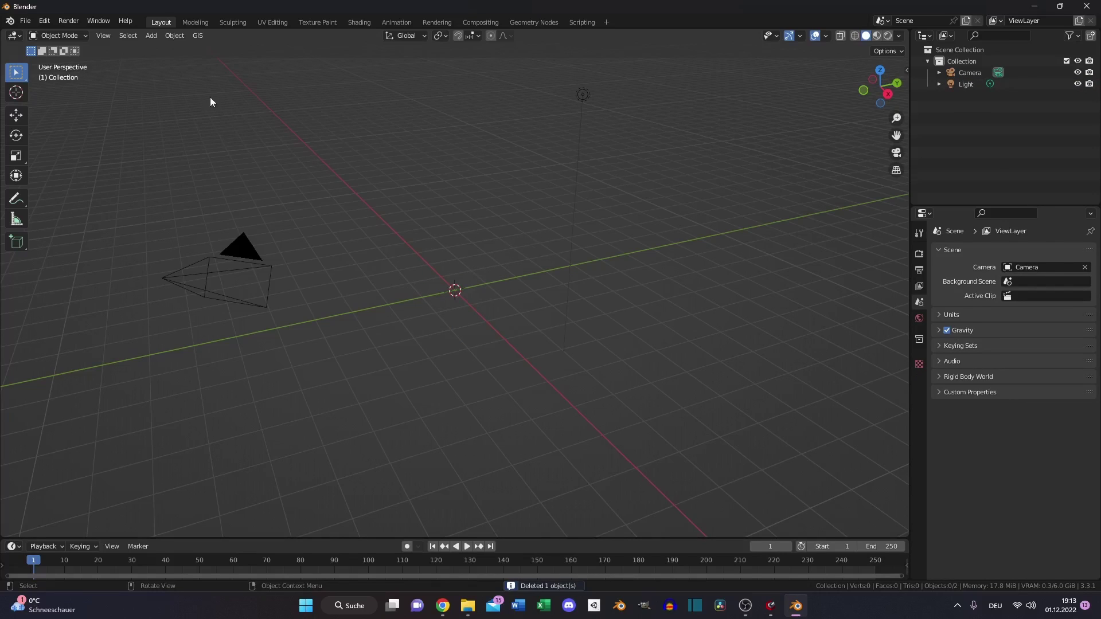
{"action": "left_click", "coordinate": [145, 35]}
{"action": "mouse_move", "coordinate": [161, 50]}
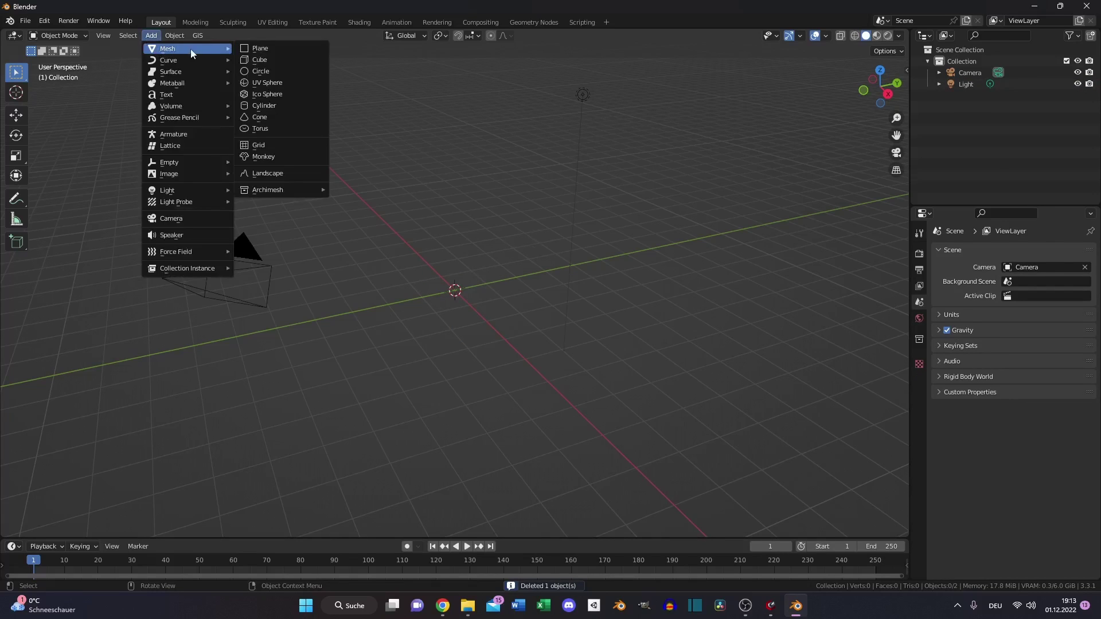
{"action": "left_click", "coordinate": [259, 49]}
Step: Subdivide the plane's mesh with 100 cuts and return to Object Mode
{"action": "key", "text": "Tab"}
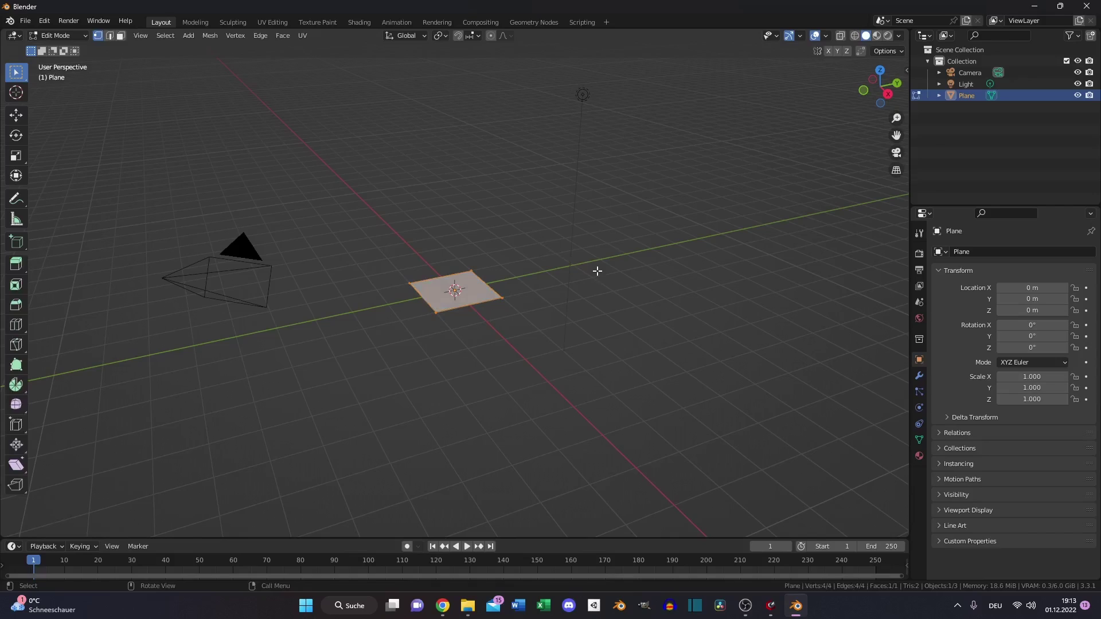
{"action": "right_click", "coordinate": [476, 290]}
{"action": "left_click", "coordinate": [474, 291]}
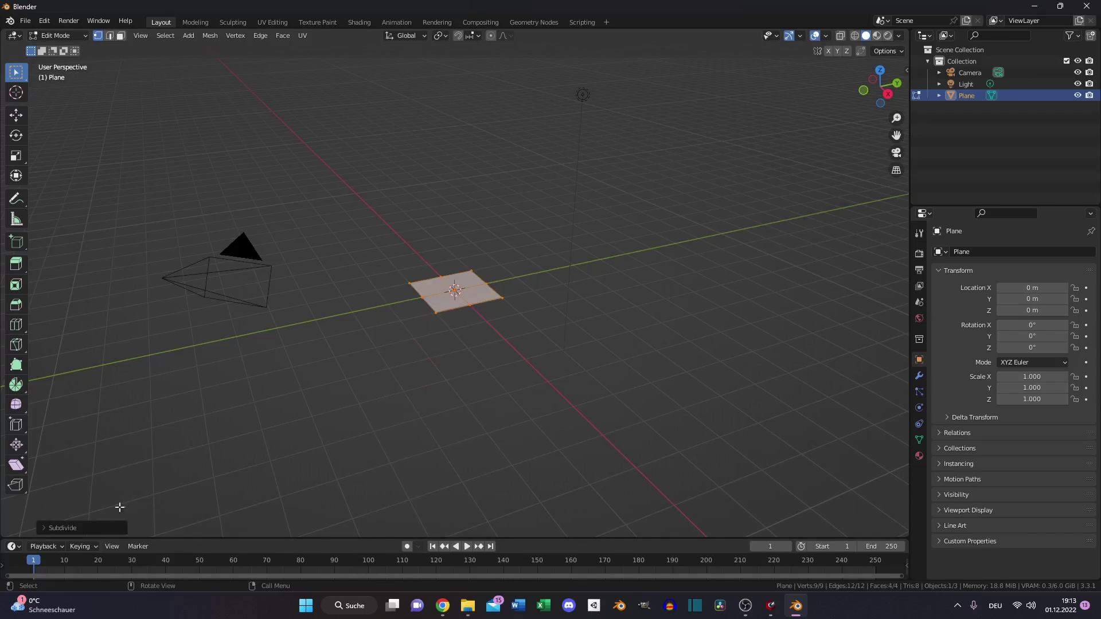
{"action": "left_click", "coordinate": [43, 528]}
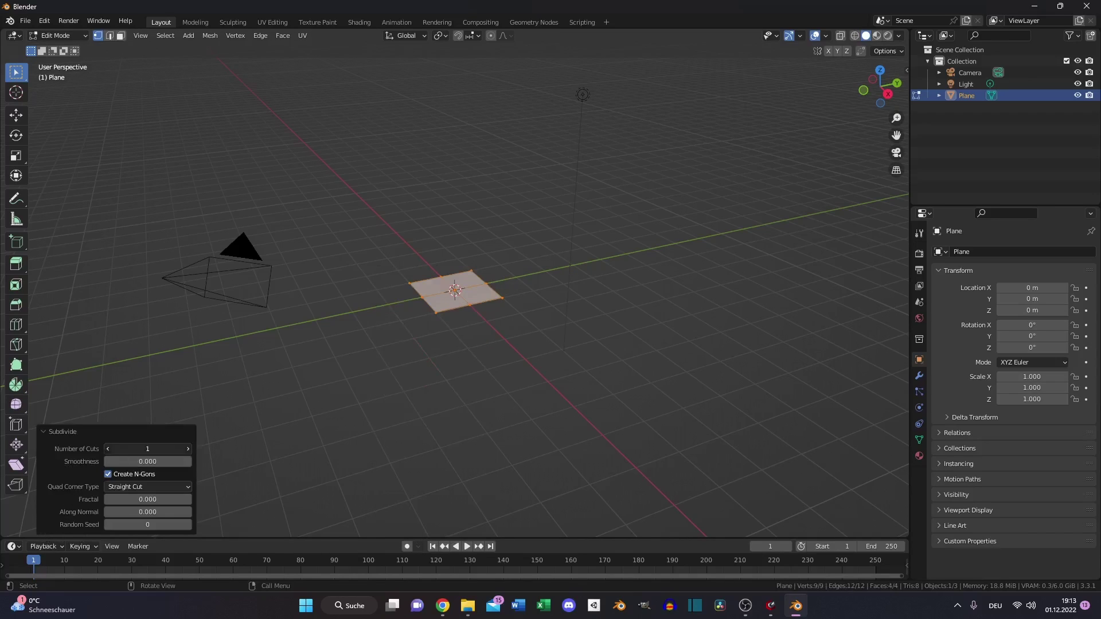
{"action": "left_click", "coordinate": [131, 451]}
{"action": "type", "text": "100"}
{"action": "key", "text": "Return"}
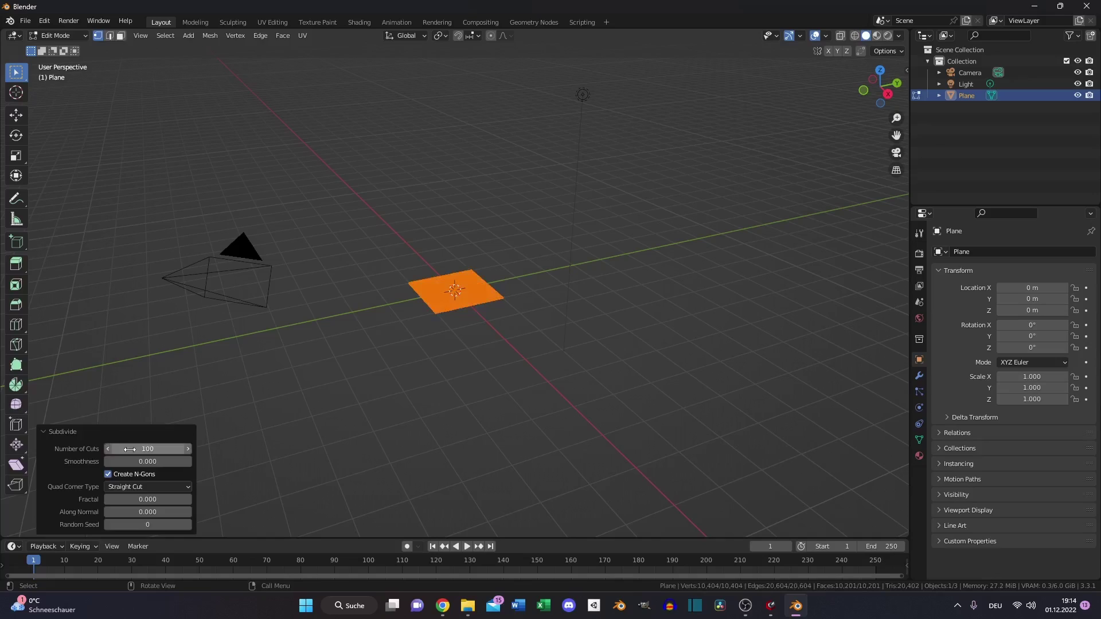
{"action": "key", "text": "Tab"}
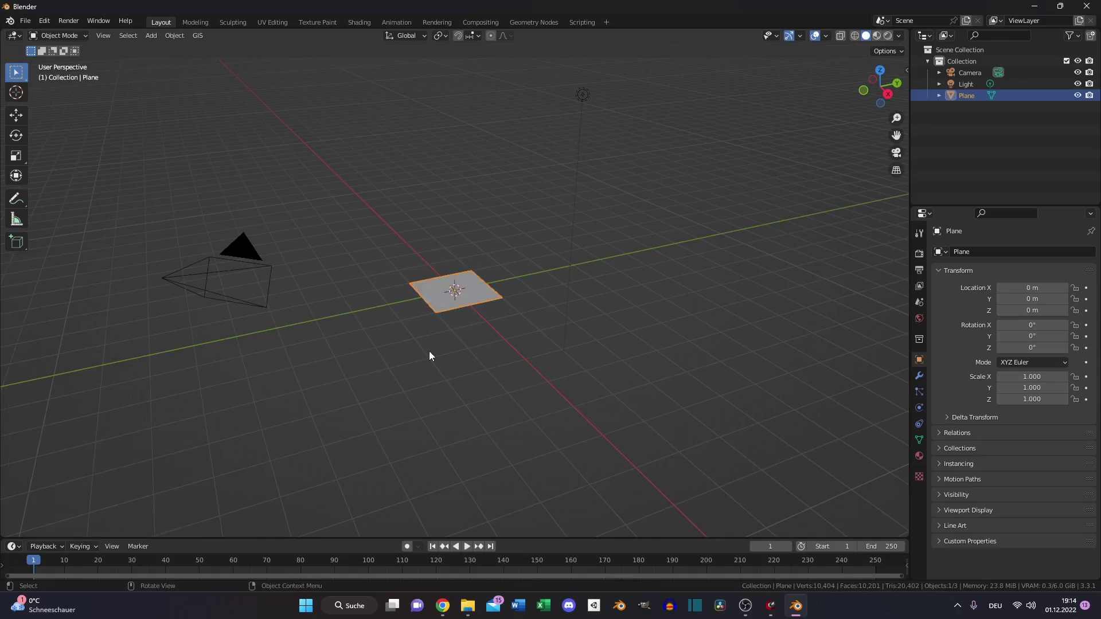
Step: Add a Displace modifier to the plane and create a new texture for it
{"action": "left_click", "coordinate": [919, 375]}
{"action": "left_click", "coordinate": [972, 252]}
{"action": "left_click", "coordinate": [969, 323]}
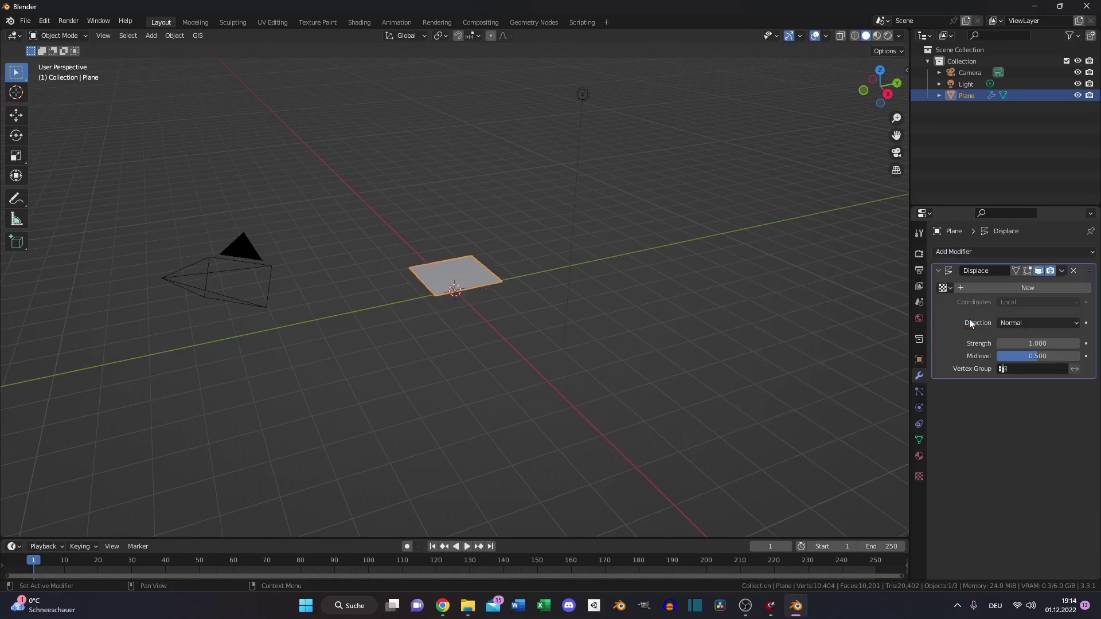
{"action": "left_click", "coordinate": [996, 288]}
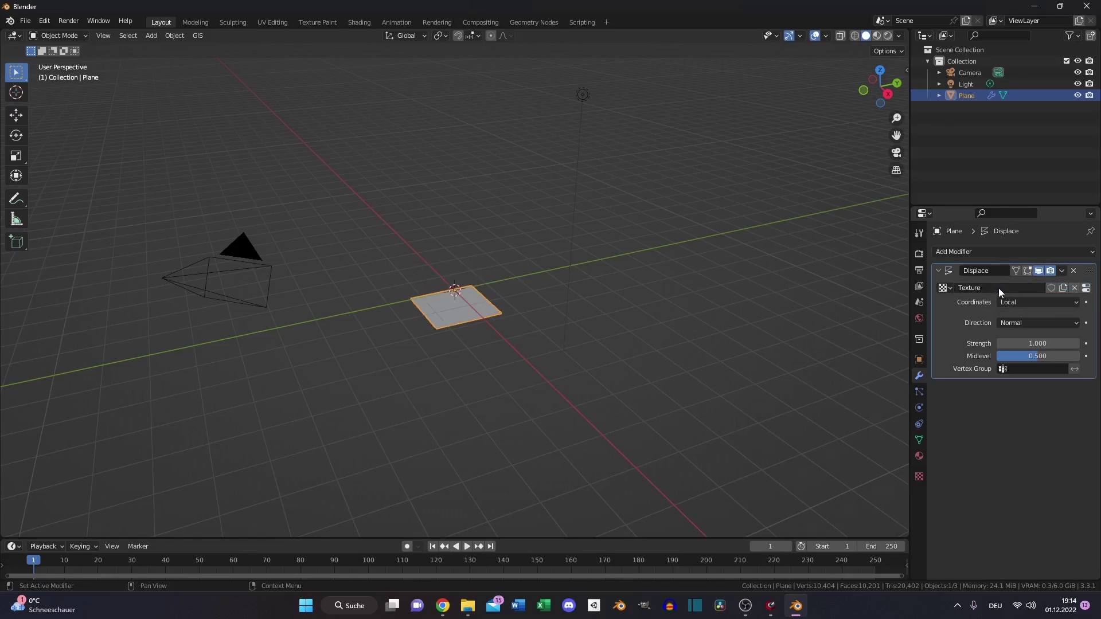
Step: Change the displacement texture's type to Clouds and set its size to 0.1
{"action": "left_click", "coordinate": [1086, 288]}
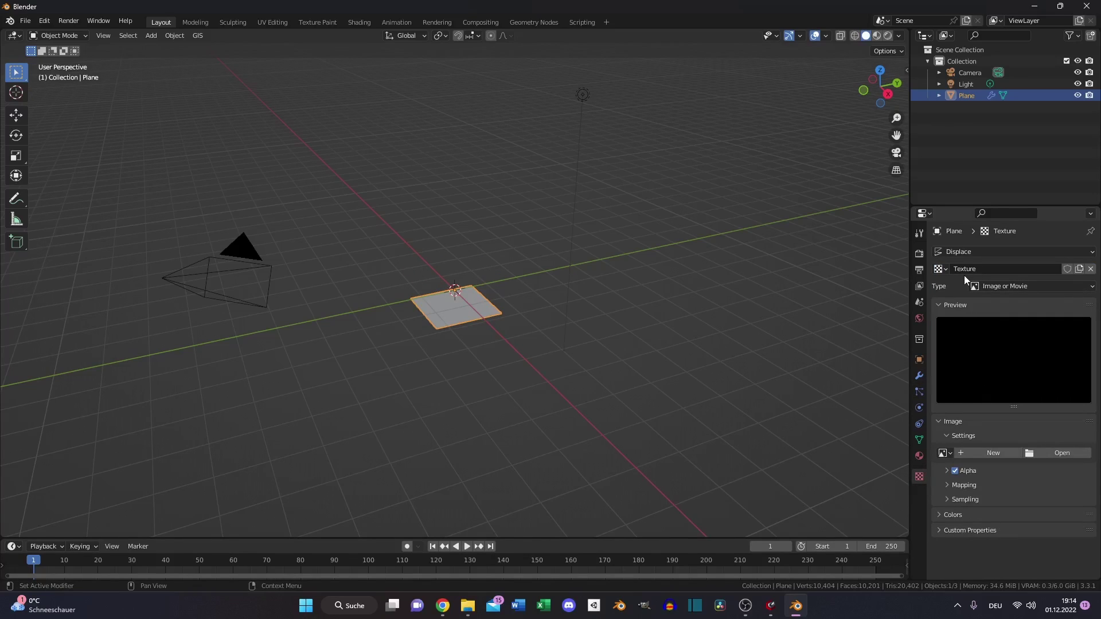
{"action": "left_click", "coordinate": [1009, 287]}
{"action": "left_click", "coordinate": [1012, 322]}
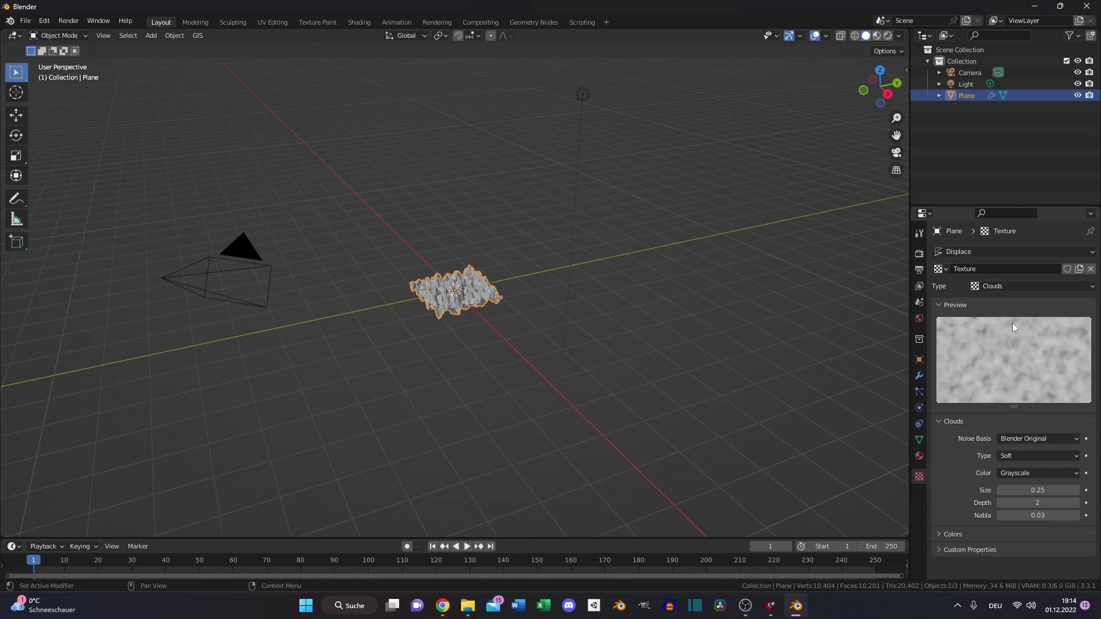
{"action": "left_click", "coordinate": [1047, 490]}
{"action": "type", "text": ".1"}
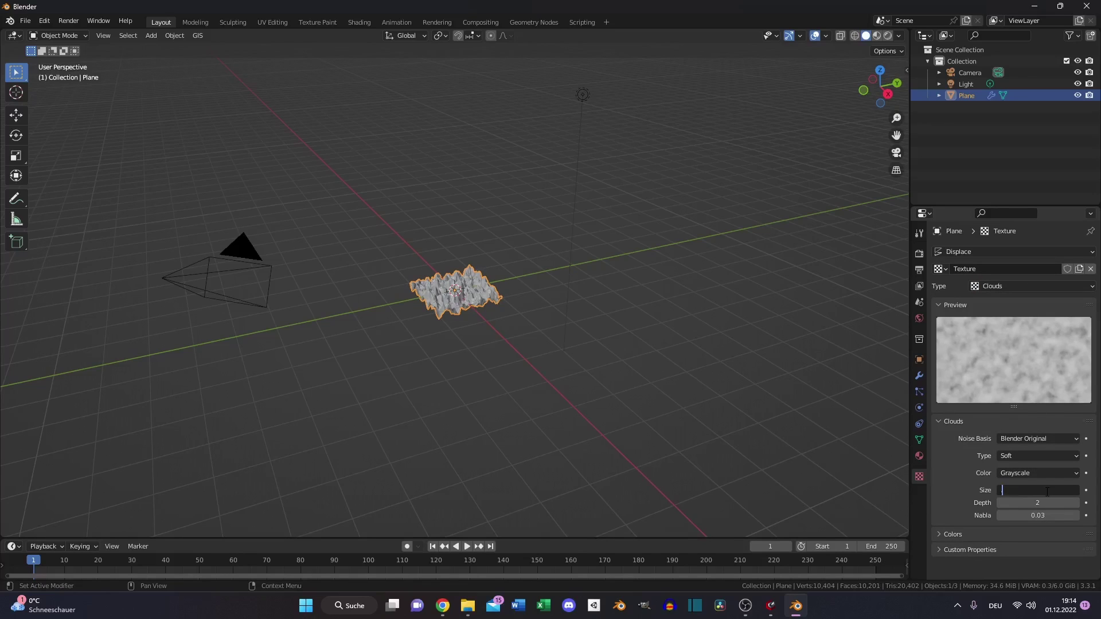
{"action": "key", "text": "Return"}
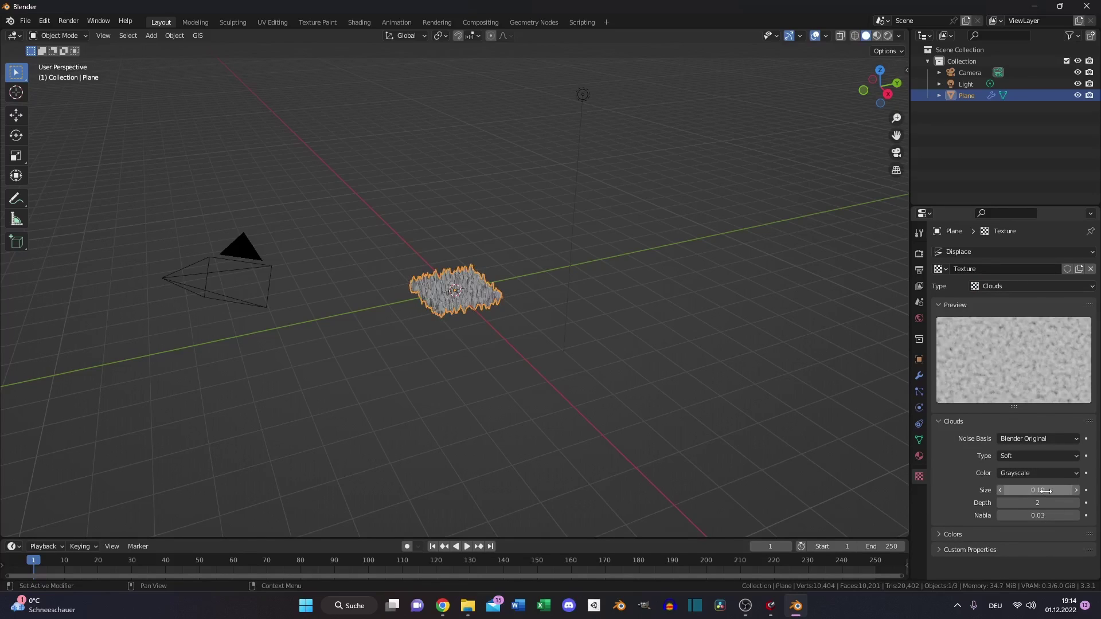
Step: Set the Displace modifier's strength to 0.1
{"action": "left_click", "coordinate": [919, 376]}
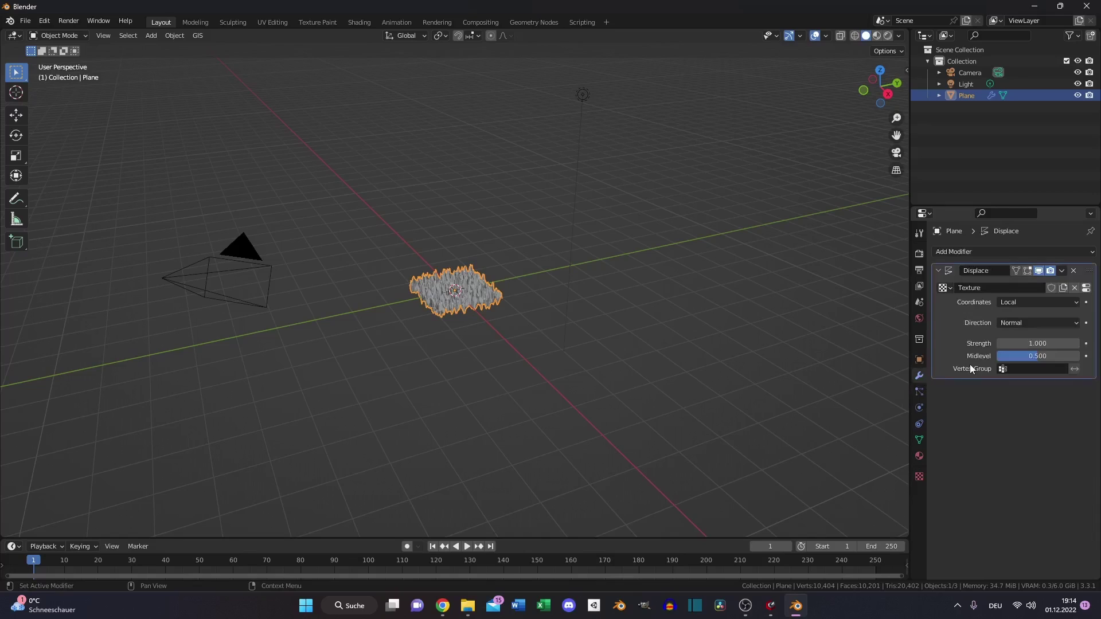
{"action": "left_click", "coordinate": [1044, 341]}
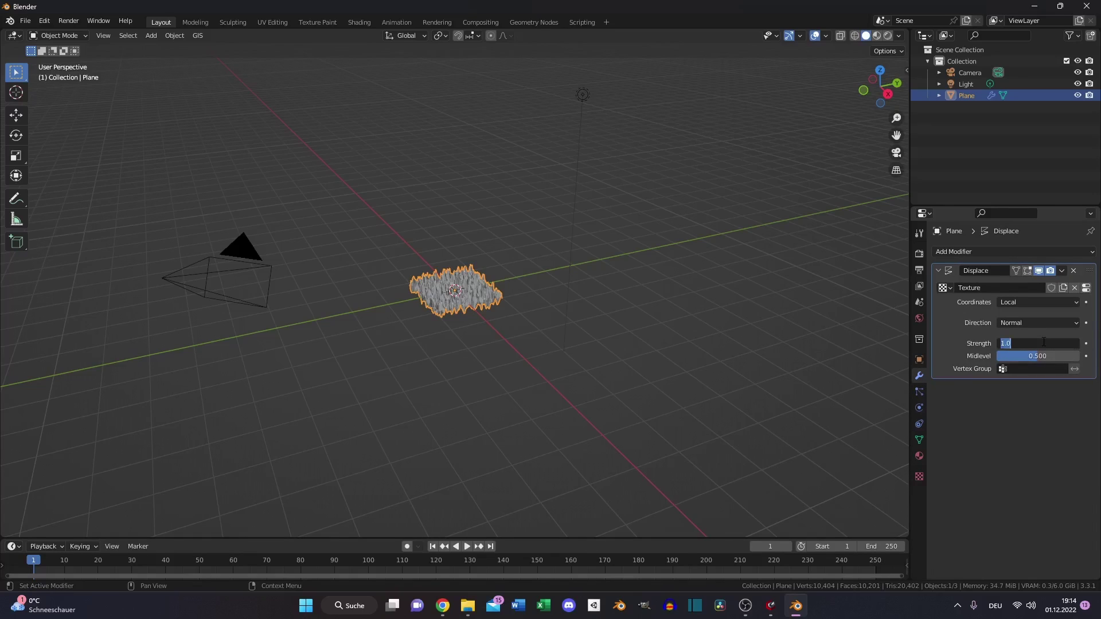
{"action": "type", "text": "0.1"}
{"action": "key", "text": "Return"}
{"action": "scroll", "coordinate": [469, 362], "scroll_direction": "up", "scroll_amount": 10}
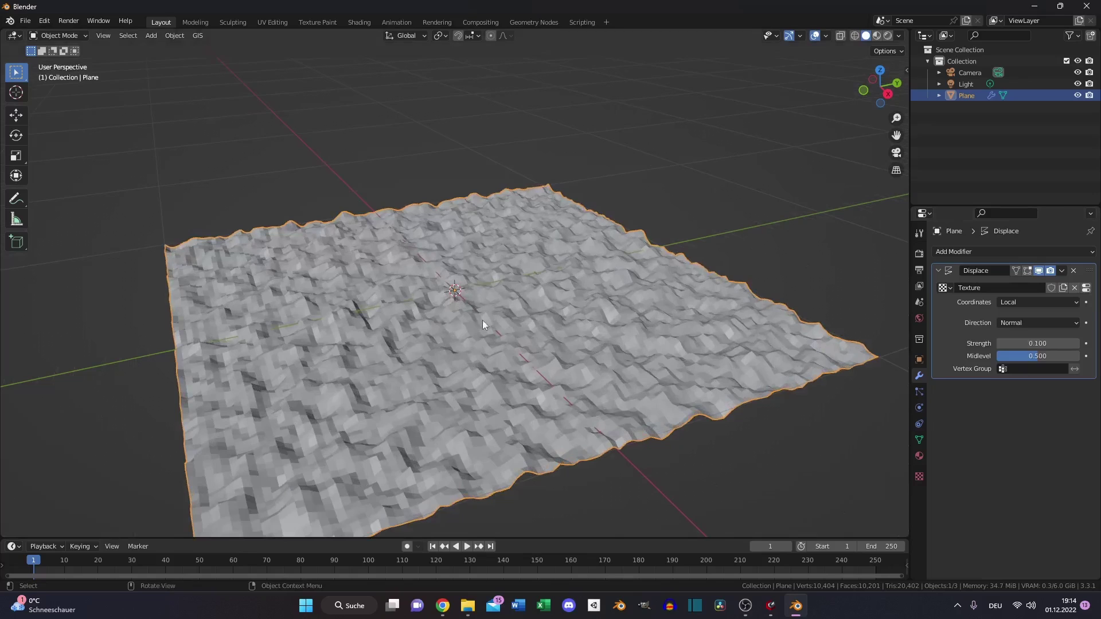
Step: Add a Subdivision Surface modifier to the plane and shade the object smooth
{"action": "left_click", "coordinate": [968, 250]}
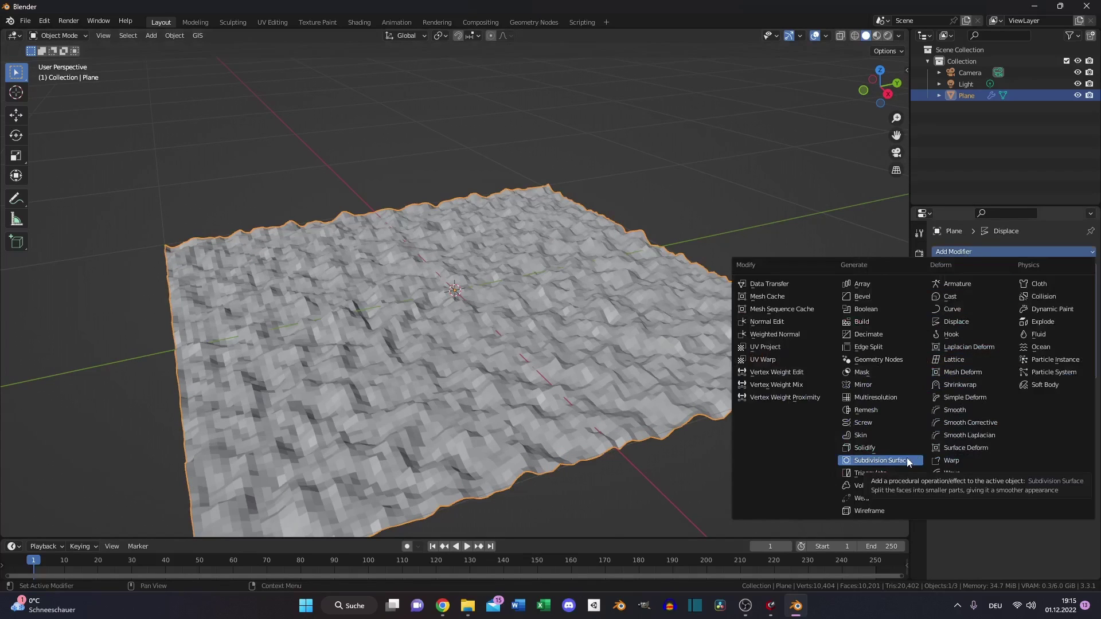
{"action": "left_click", "coordinate": [907, 458]}
{"action": "right_click", "coordinate": [521, 358]}
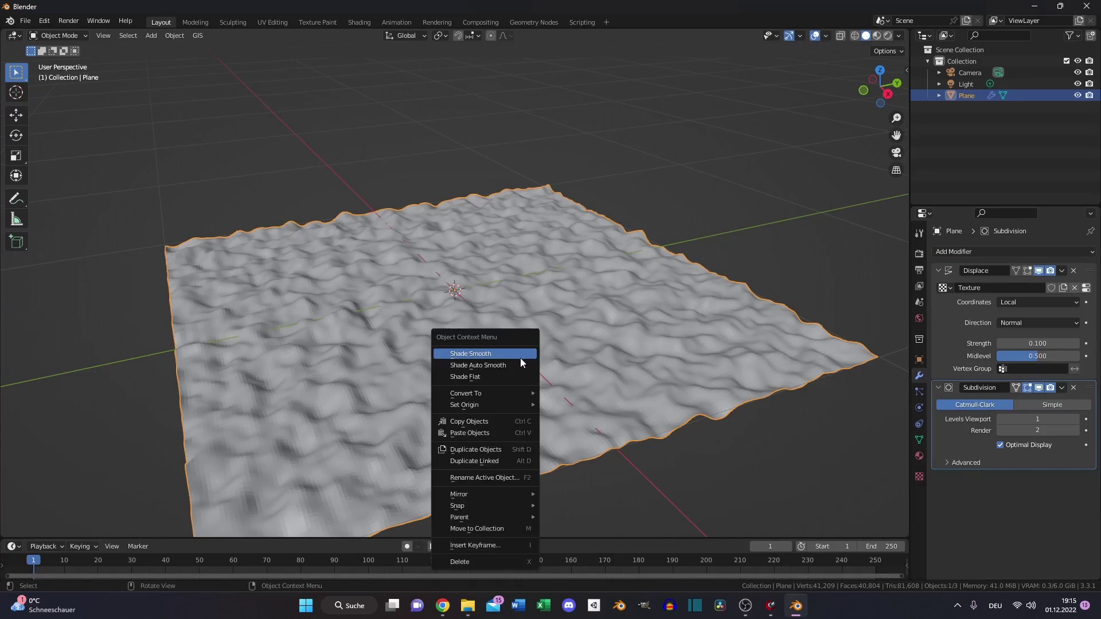
{"action": "left_click", "coordinate": [514, 354]}
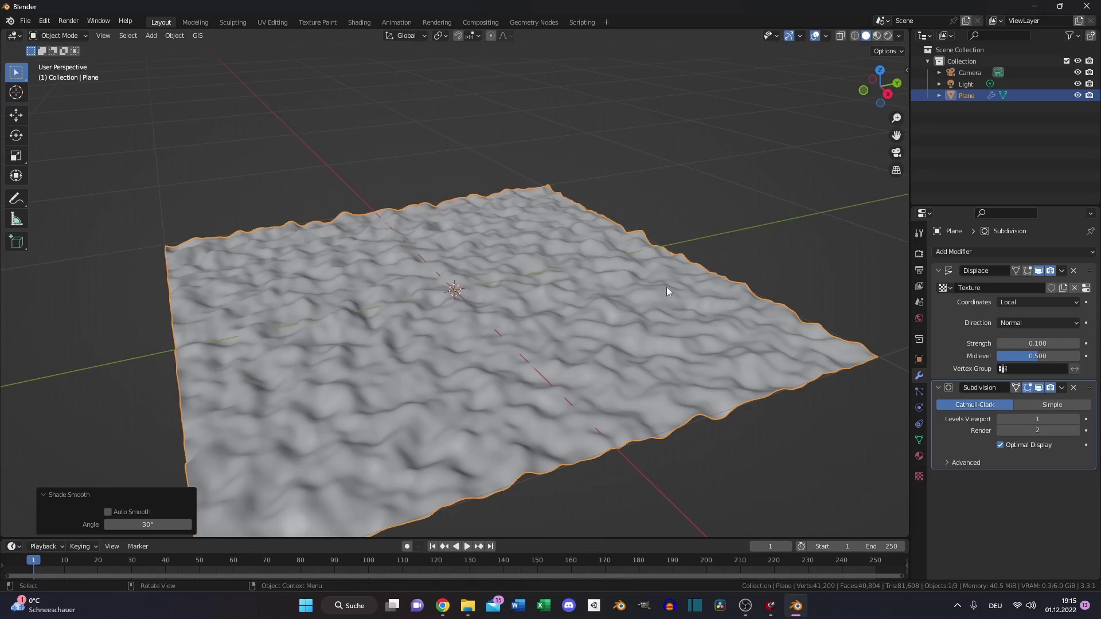
Step: Enlarge the timeline area, turn it into a Shader Editor and assign the existing Material to the plane
{"action": "scroll", "coordinate": [504, 324], "scroll_direction": "up", "scroll_amount": 3}
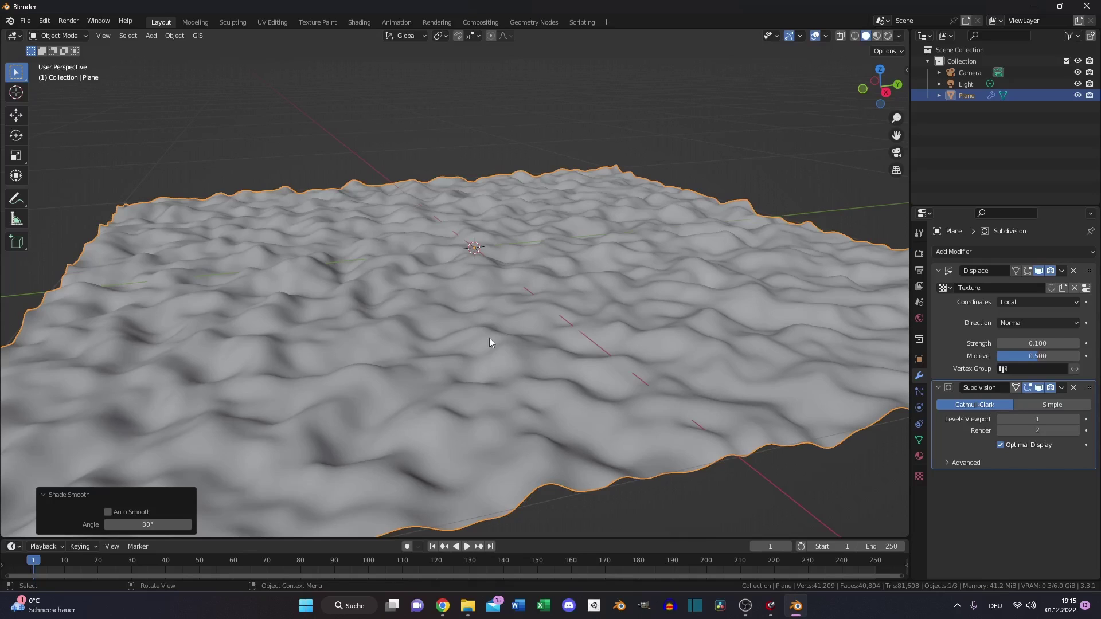
{"action": "middle_click_drag", "start_coordinate": [490, 340], "coordinate": [472, 341]}
{"action": "left_click_drag", "start_coordinate": [176, 541], "coordinate": [172, 359]}
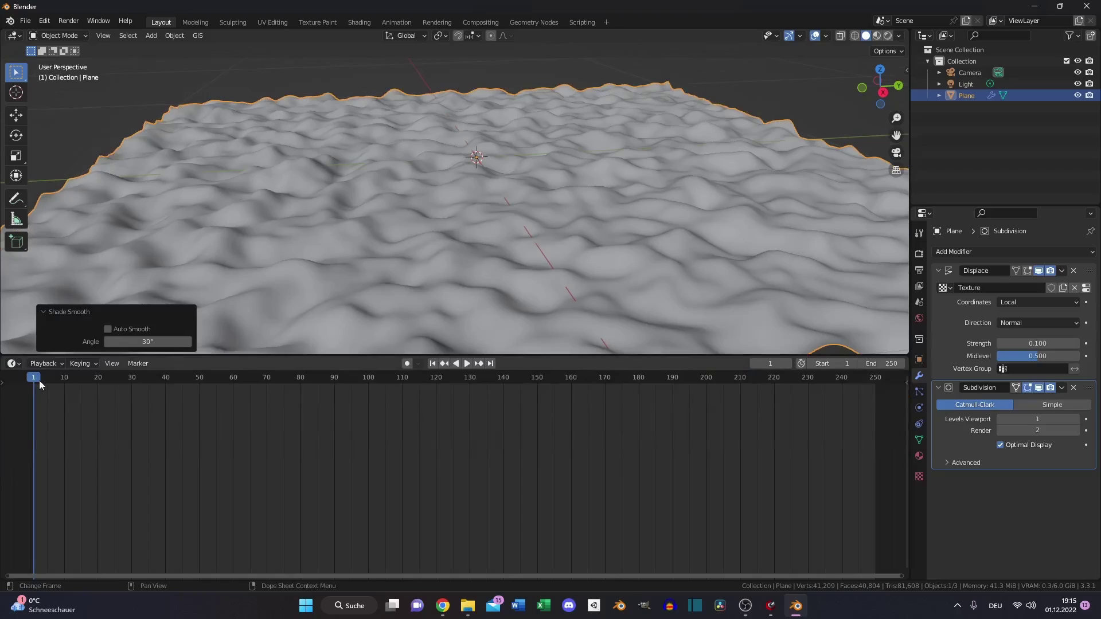
{"action": "left_click", "coordinate": [11, 363]}
{"action": "left_click", "coordinate": [47, 471]}
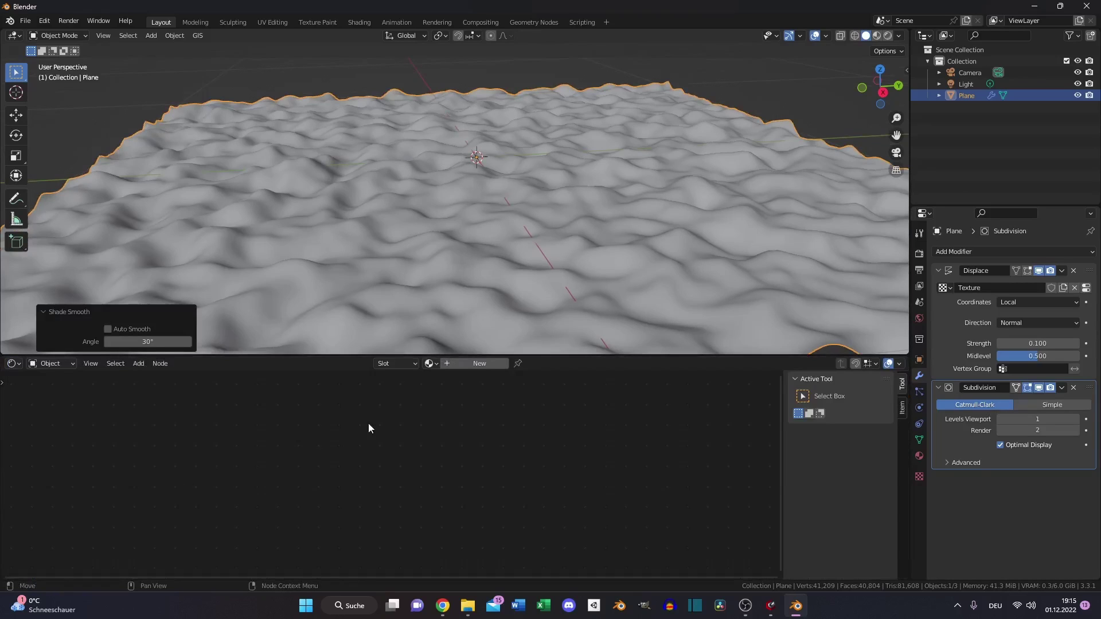
{"action": "left_click", "coordinate": [431, 363]}
{"action": "left_click", "coordinate": [449, 381]}
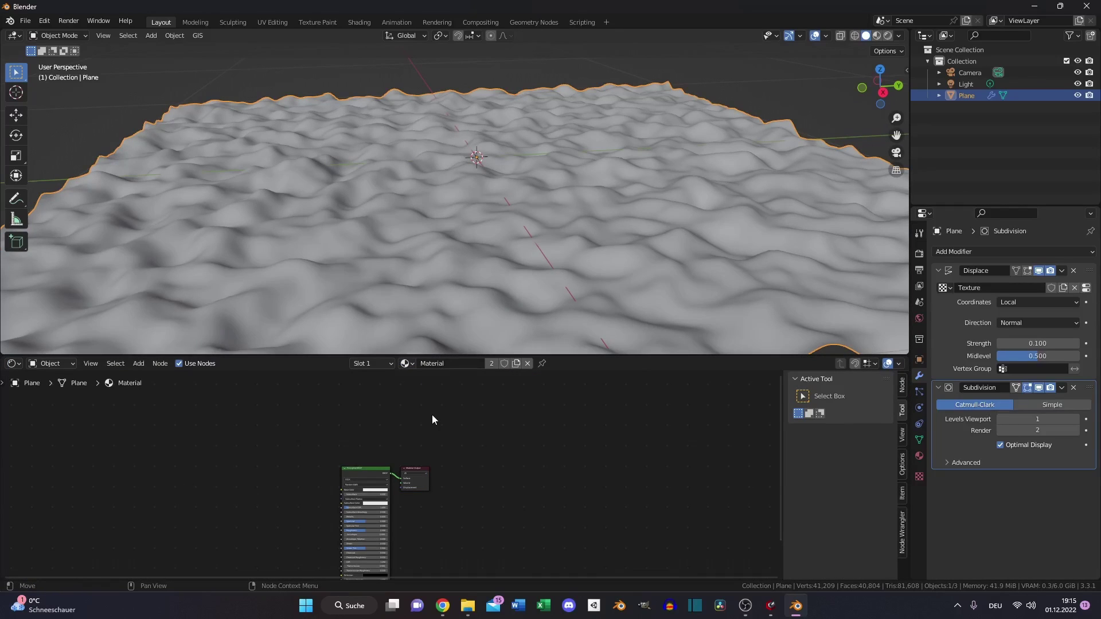
Step: Set the Principled BSDF base color of the plane's material to hex C58C85
{"action": "scroll", "coordinate": [432, 414], "scroll_direction": "up", "scroll_amount": 8}
{"action": "middle_click_drag", "start_coordinate": [460, 534], "coordinate": [556, 457]}
{"action": "scroll", "coordinate": [622, 449], "scroll_direction": "up", "scroll_amount": 4}
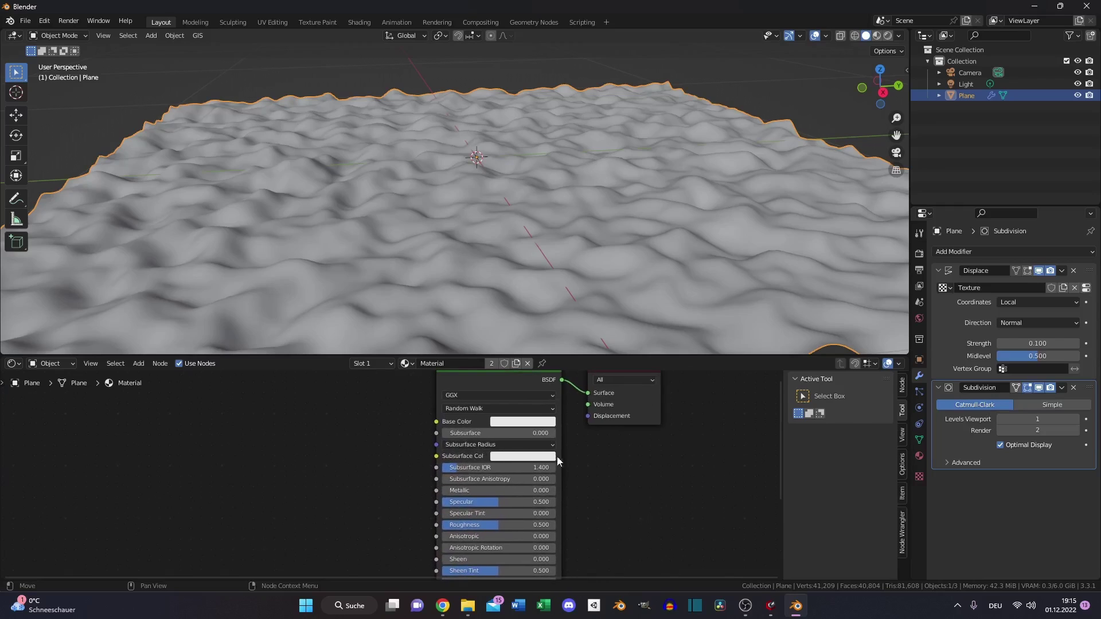
{"action": "left_click", "coordinate": [522, 424]}
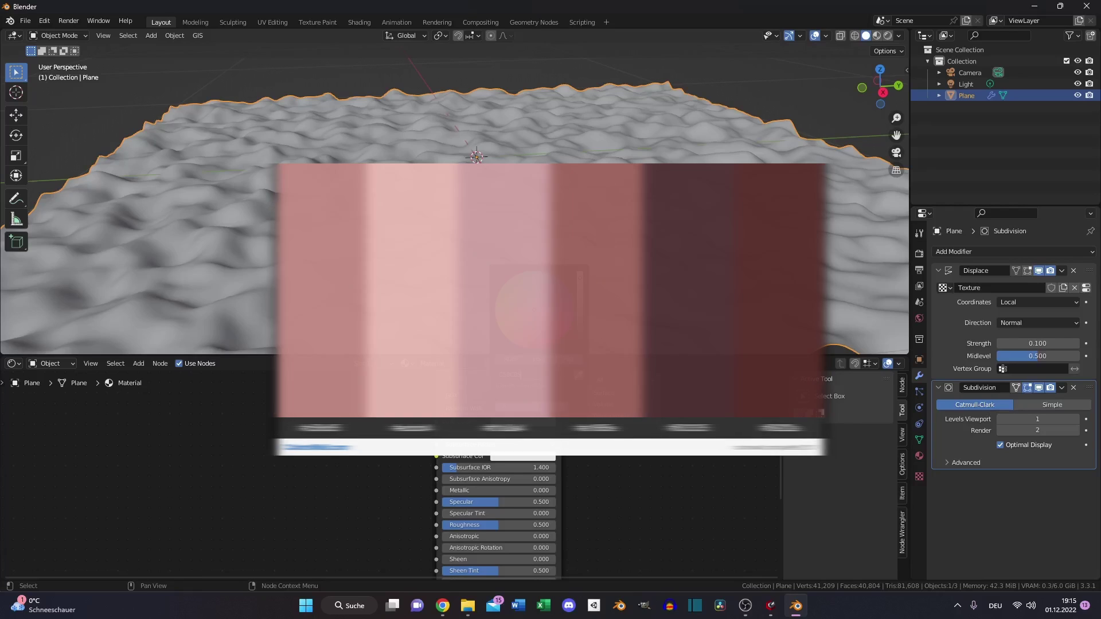
{"action": "type", "text": "C58C85"}
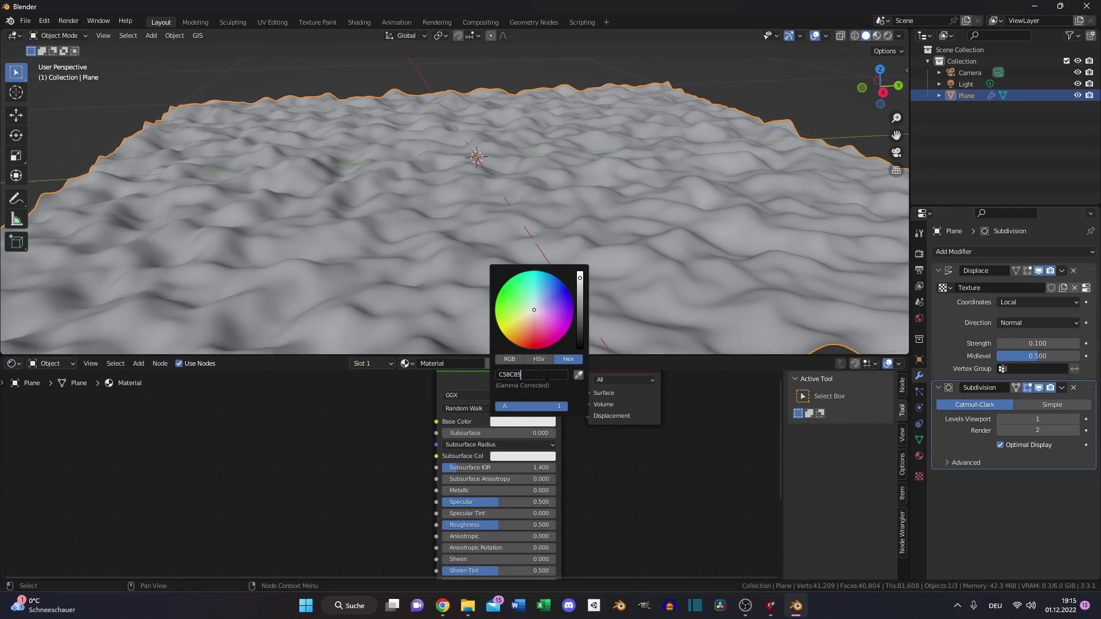
{"action": "key", "text": "Return"}
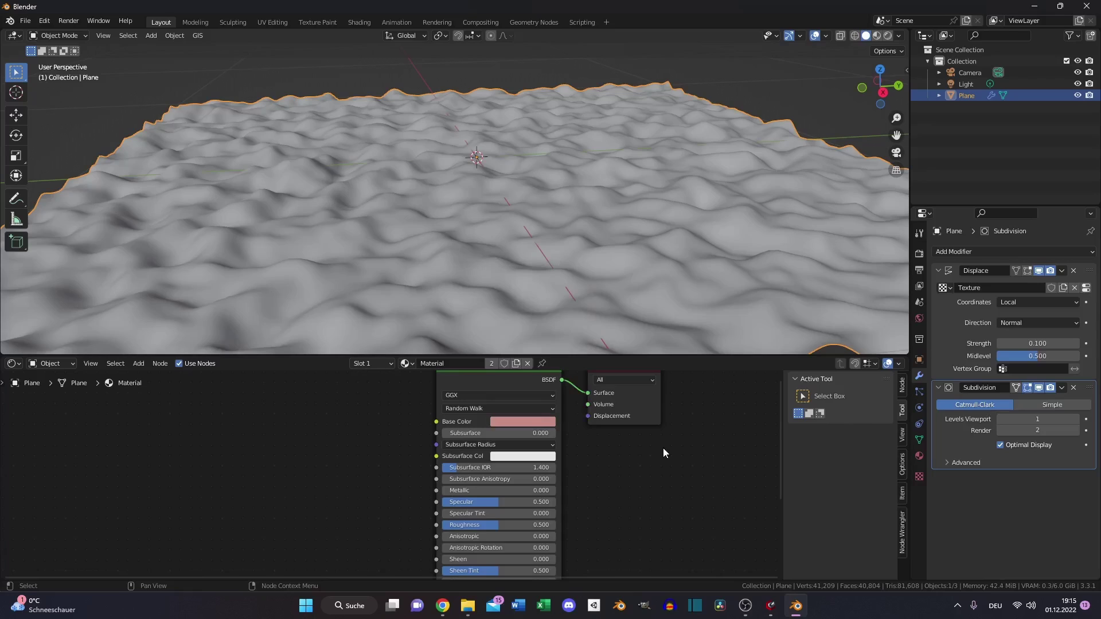
Step: Switch the render engine to Cycles with GPU Compute and show the viewport in Rendered shading
{"action": "left_click", "coordinate": [919, 254]}
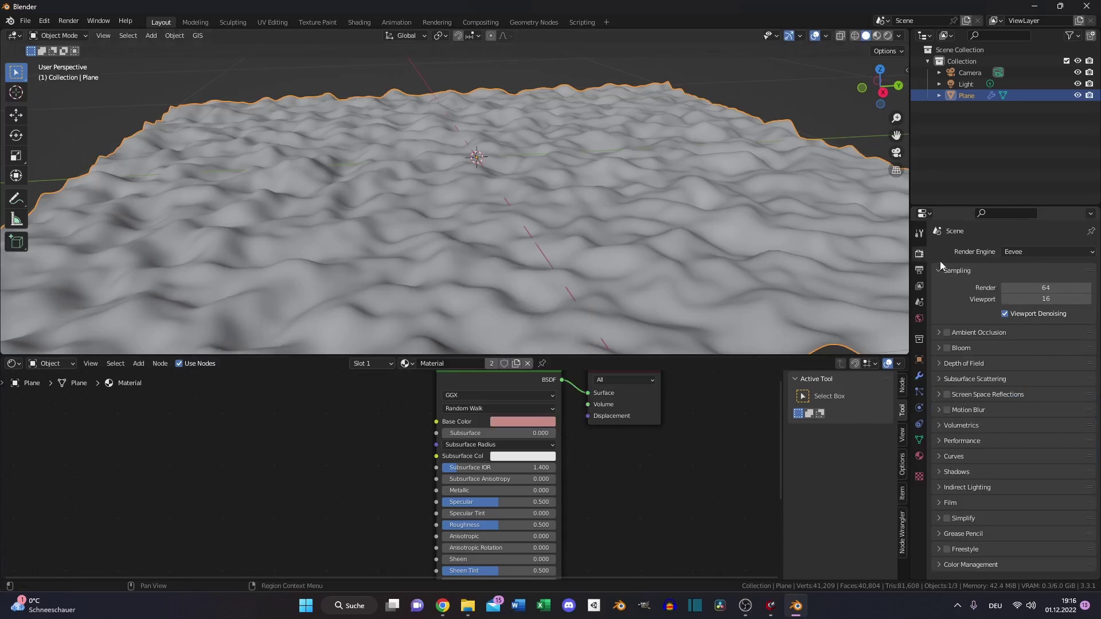
{"action": "left_click", "coordinate": [1041, 252]}
{"action": "left_click", "coordinate": [1023, 291]}
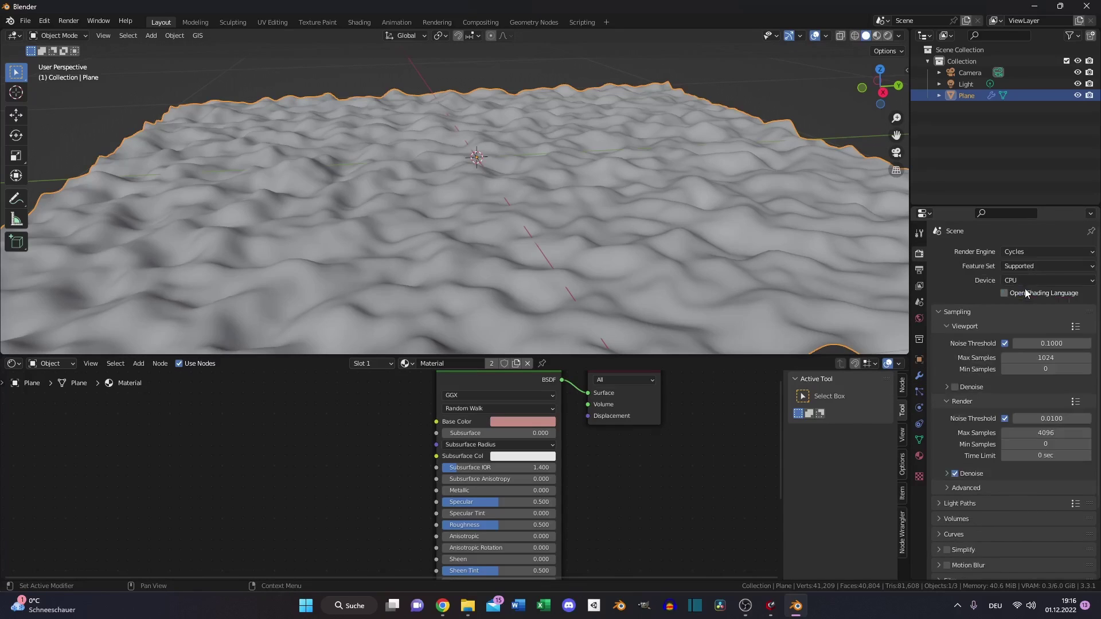
{"action": "left_click", "coordinate": [1030, 281]}
{"action": "left_click", "coordinate": [1030, 306]}
{"action": "key", "text": "z"}
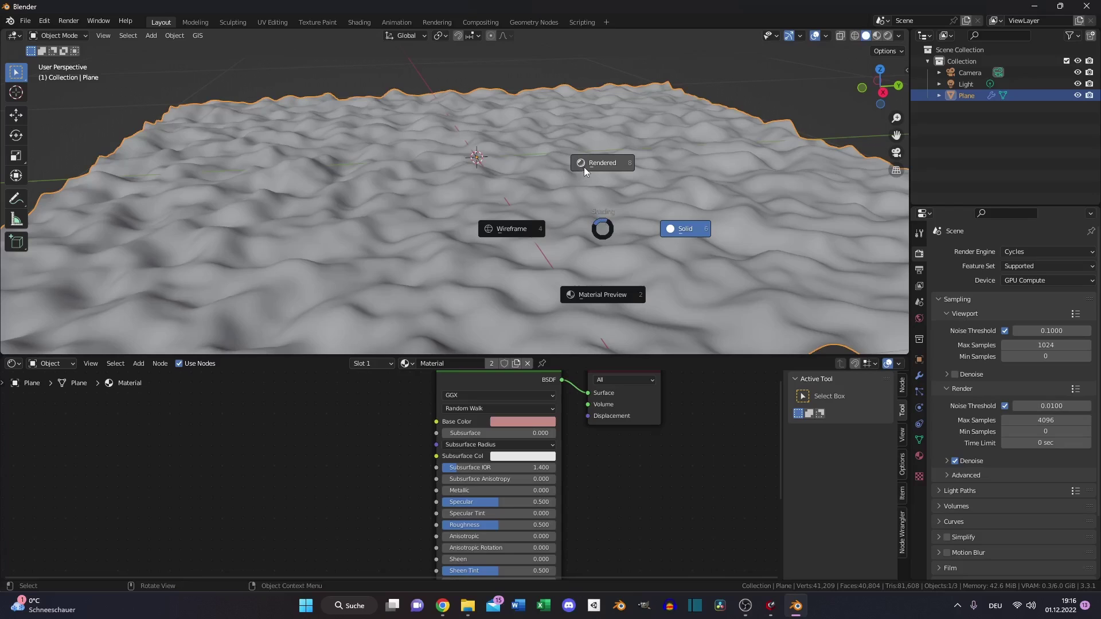
{"action": "left_click", "coordinate": [595, 164]}
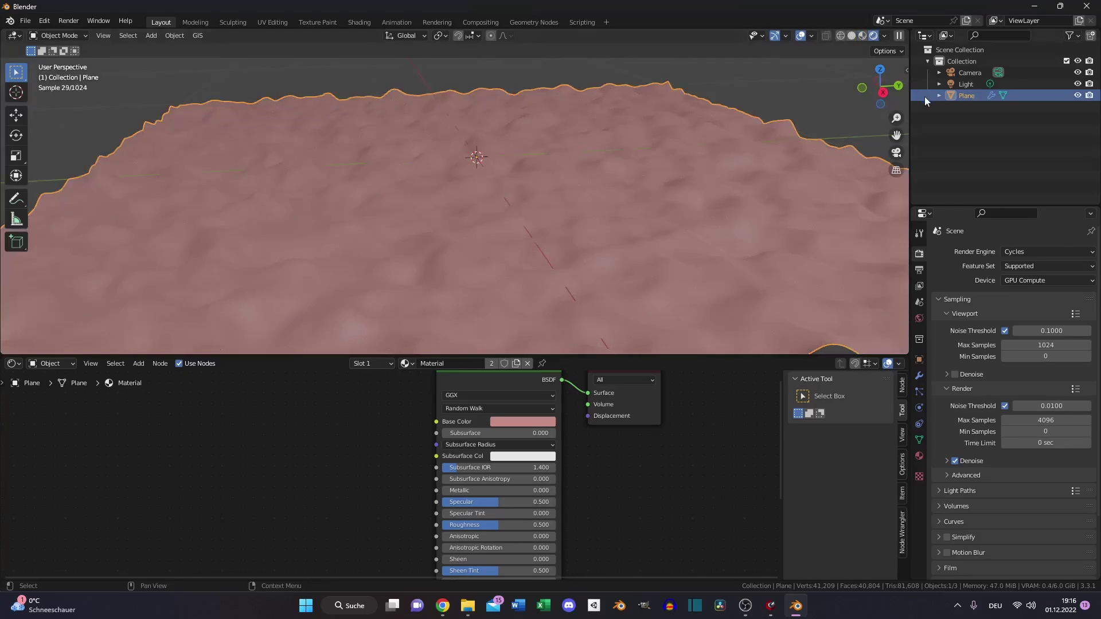
Step: Convert the scene's light to a Sun with a strength of 5
{"action": "left_click", "coordinate": [966, 83]}
{"action": "left_click", "coordinate": [919, 408]}
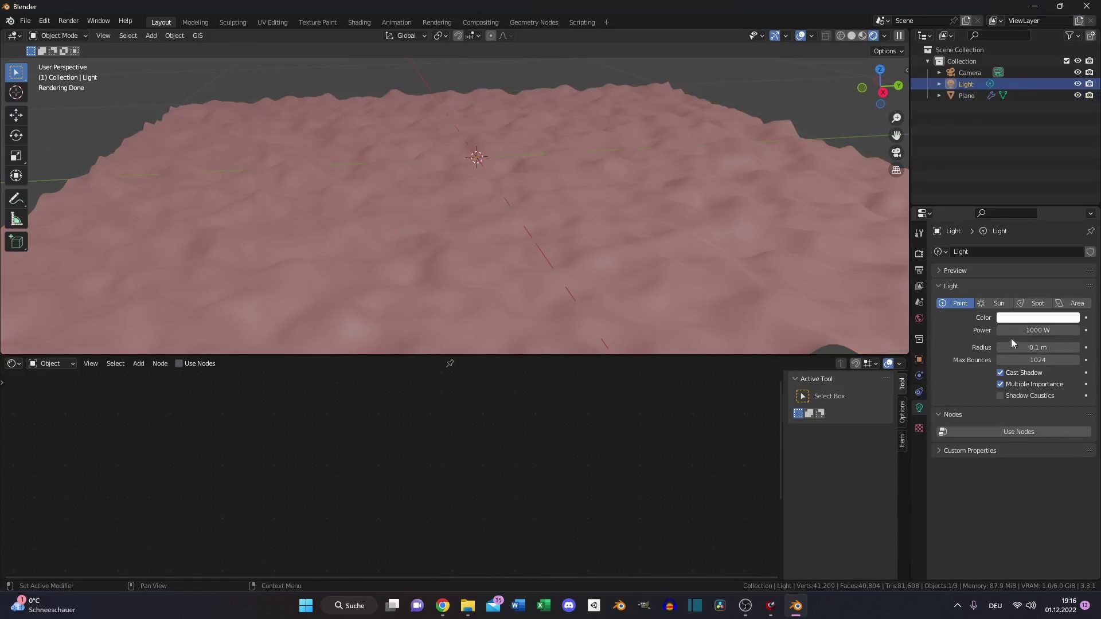
{"action": "left_click", "coordinate": [999, 303]}
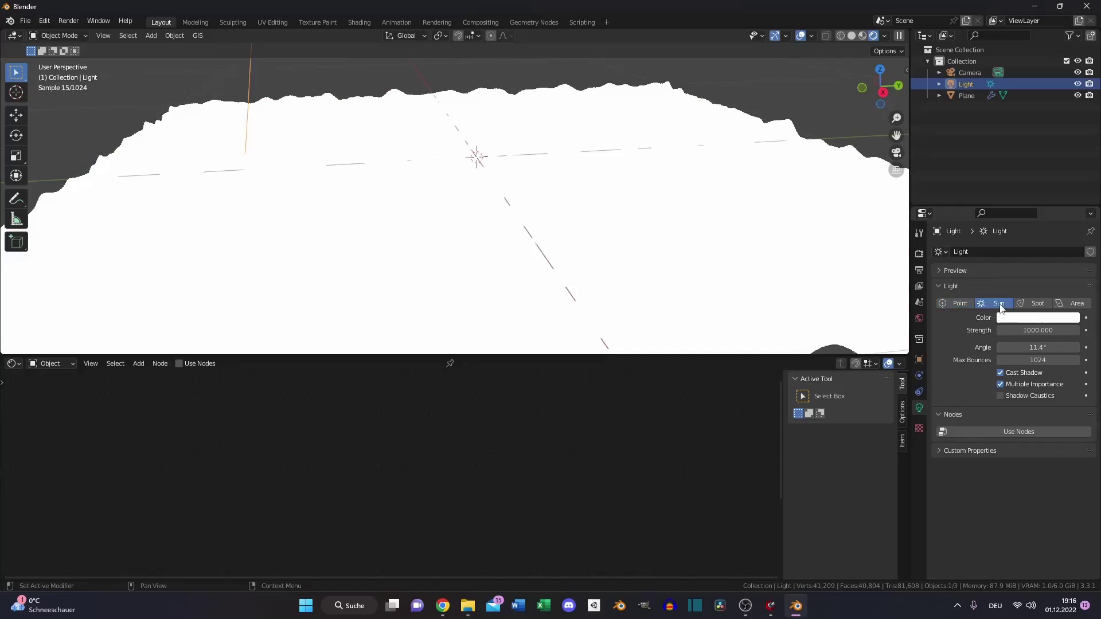
{"action": "left_click", "coordinate": [1047, 330]}
{"action": "type", "text": "5"}
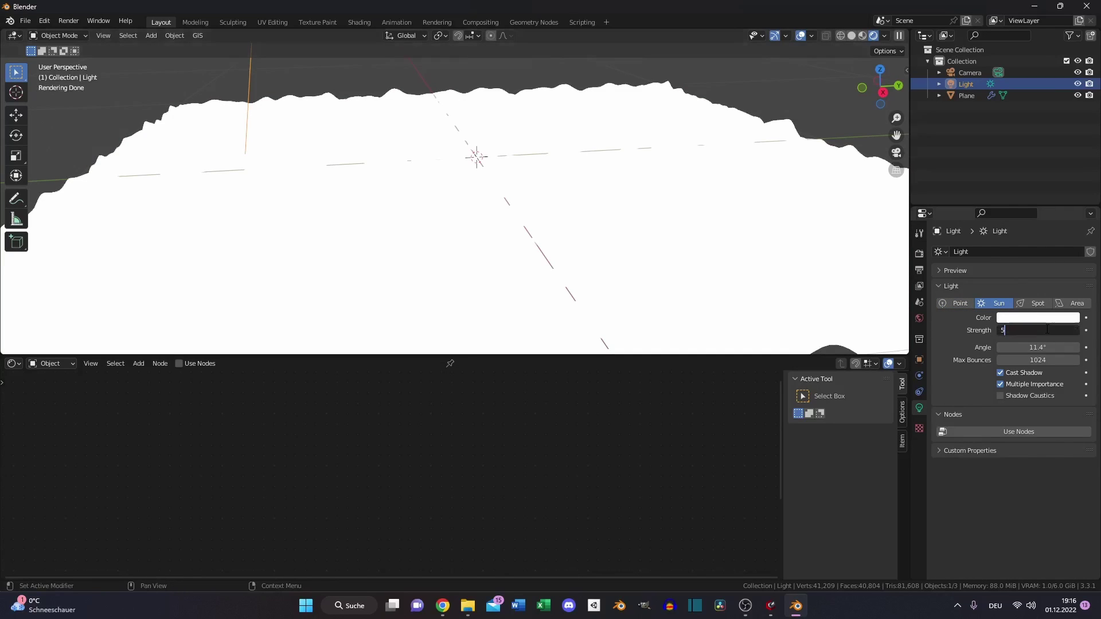
{"action": "key", "text": "Return"}
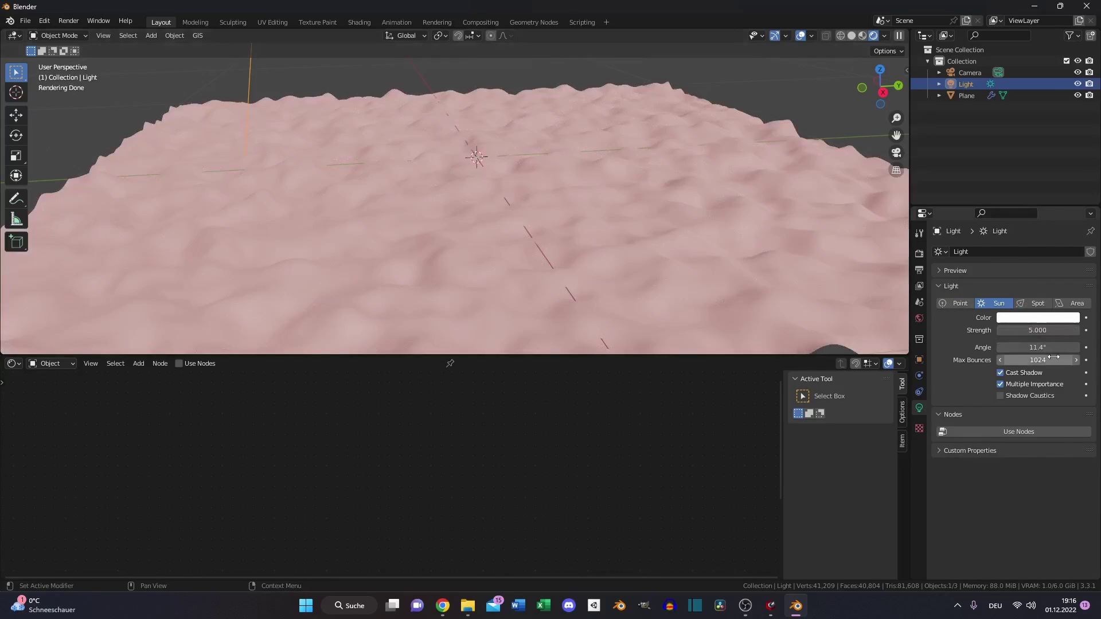
Step: Rotate the sun light in the front view so it strikes the plane from a low side angle
{"action": "scroll", "coordinate": [586, 187], "scroll_direction": "down", "scroll_amount": 4}
{"action": "key", "text": "KP_1"}
{"action": "key", "text": "r"}
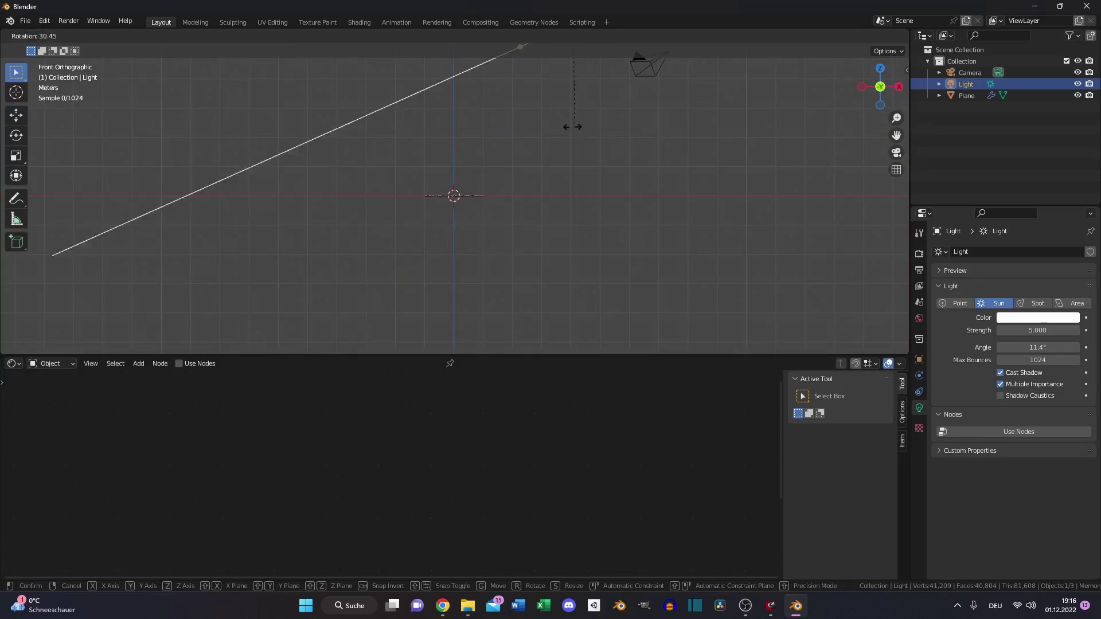
{"action": "left_click", "coordinate": [553, 128]}
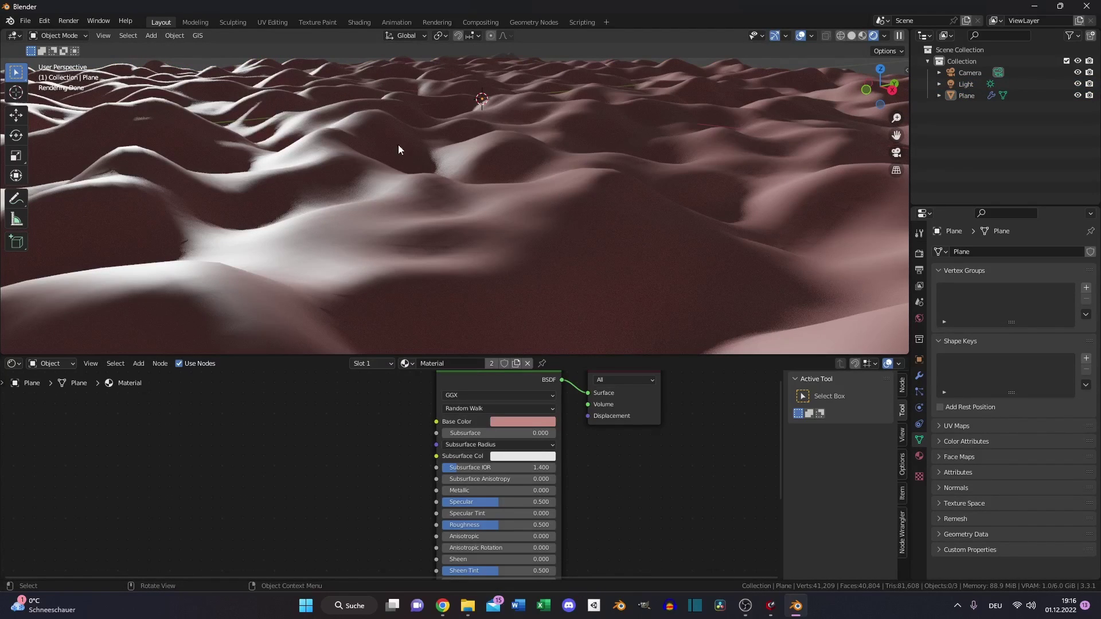
Step: Set the Principled BSDF subsurface of the plane's material to 0.1
{"action": "mouse_move", "coordinate": [602, 486]}
{"action": "middle_mouse_down"}
{"action": "mouse_move", "coordinate": [592, 484]}
{"action": "mouse_move", "coordinate": [599, 498]}
{"action": "middle_mouse_up"}
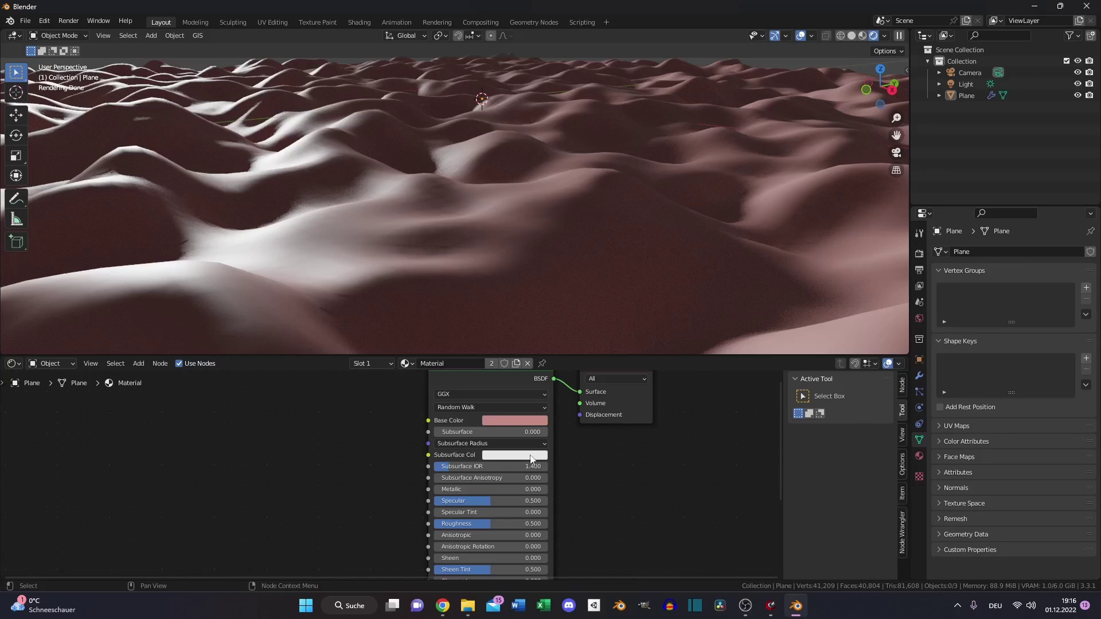
{"action": "left_click", "coordinate": [498, 435]}
{"action": "key", "text": "BackSpace"}
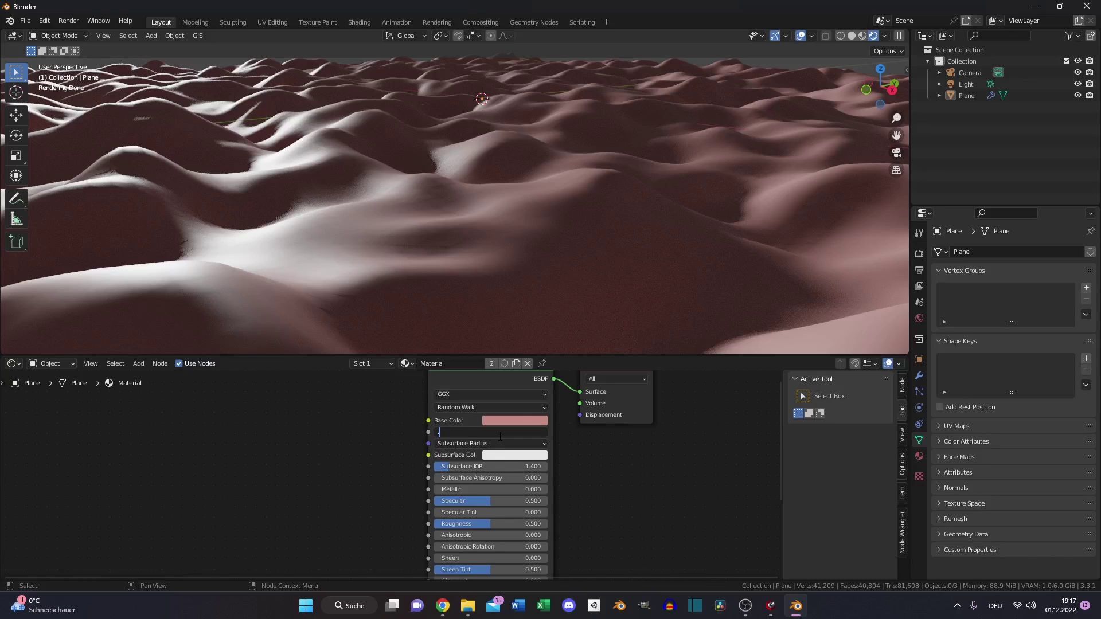
{"action": "type", "text": "0.1"}
{"action": "key", "text": "Return"}
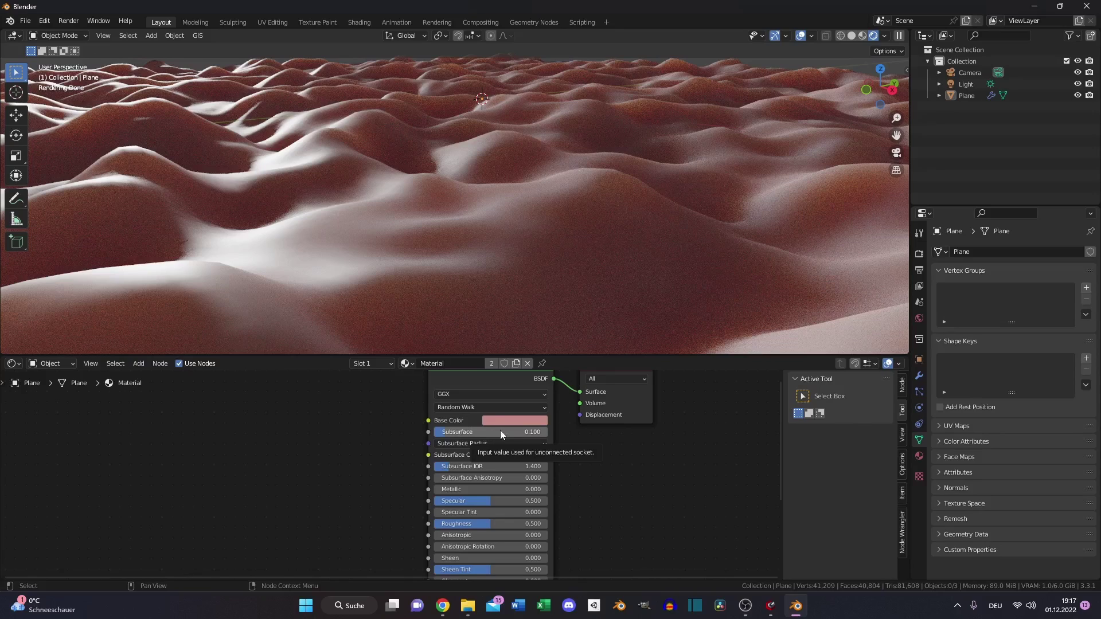
Step: Set the second and third Subsurface Radius values of the Principled BSDF to 0.12 and 0.06
{"action": "left_click", "coordinate": [488, 444]}
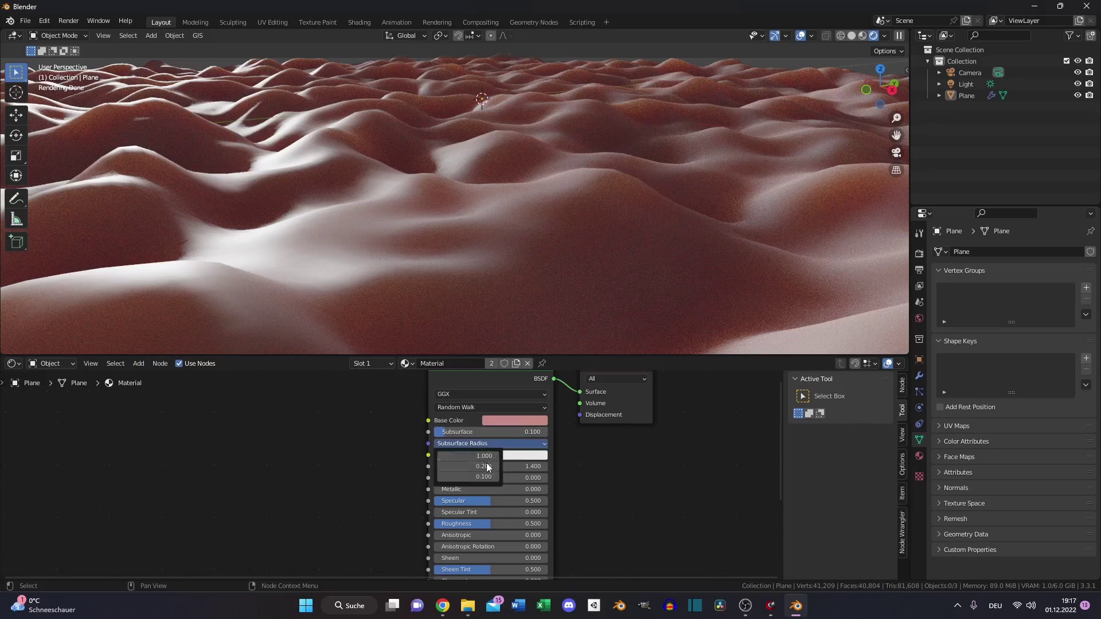
{"action": "left_click", "coordinate": [488, 467]}
{"action": "type", "text": ".12"}
{"action": "key", "text": "Tab"}
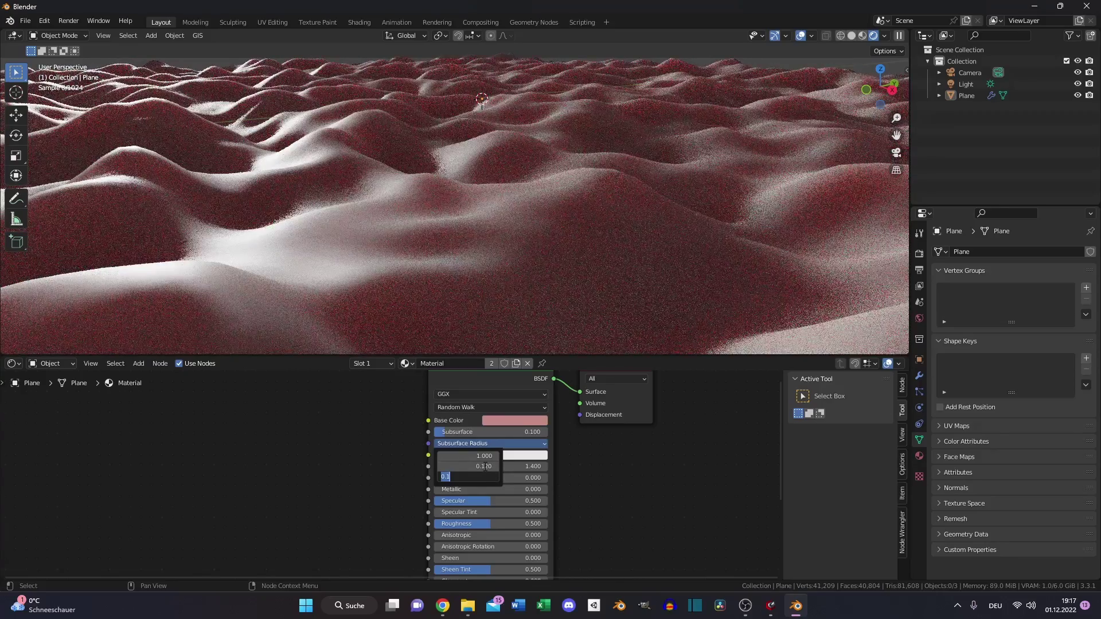
{"action": "type", "text": ".06"}
{"action": "key", "text": "Return"}
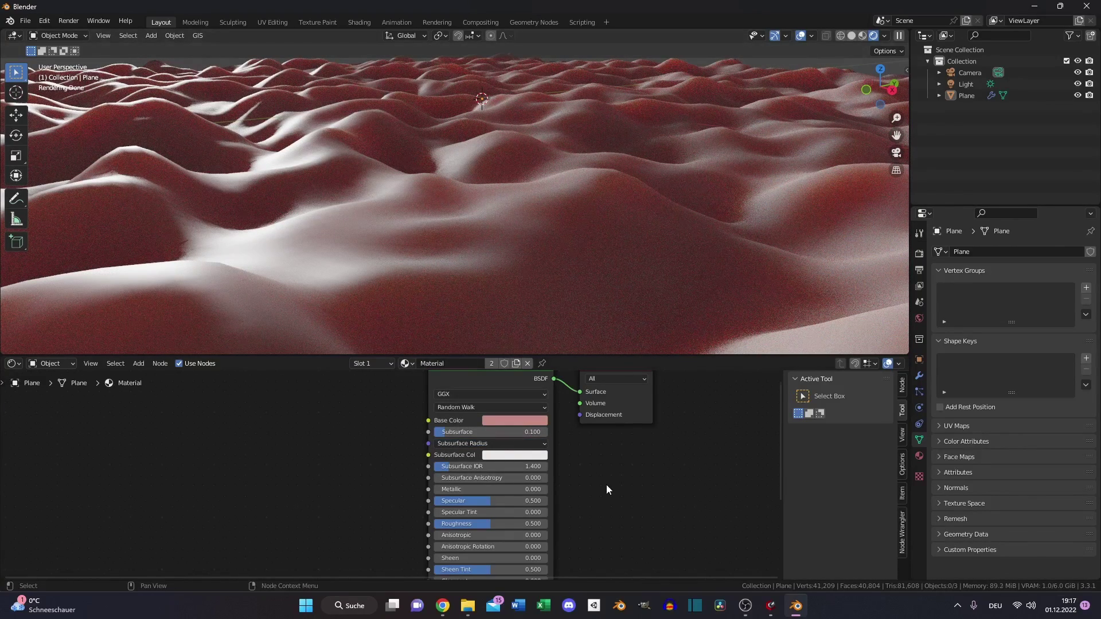
Step: Add a Texture Coordinate node well before the Principled BSDF
{"action": "key", "text": "shift+a"}
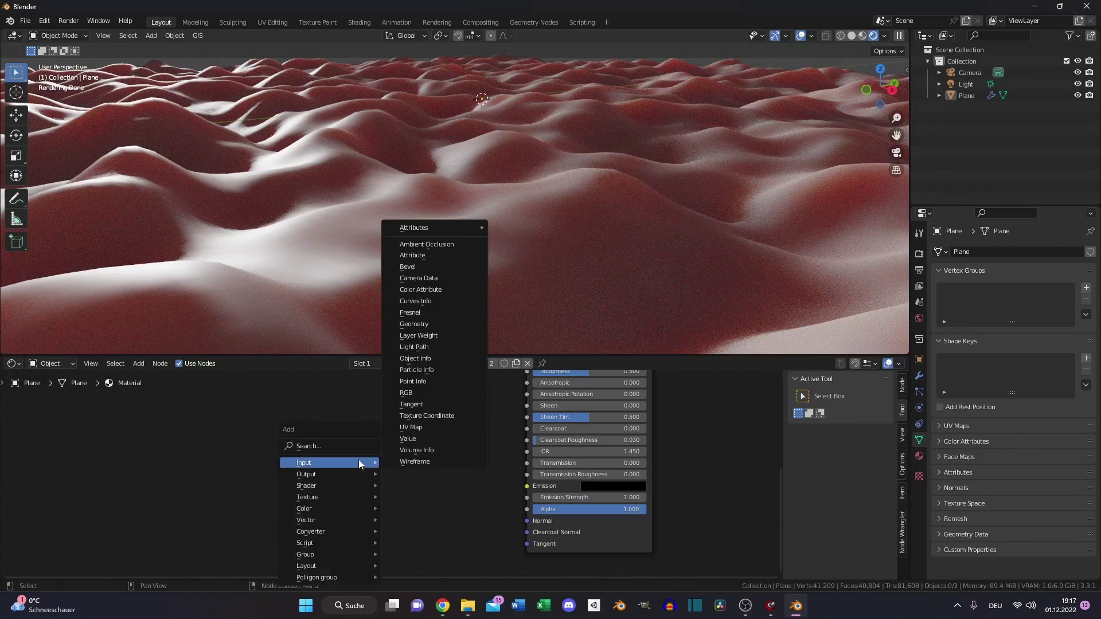
{"action": "type", "text": "ste"}
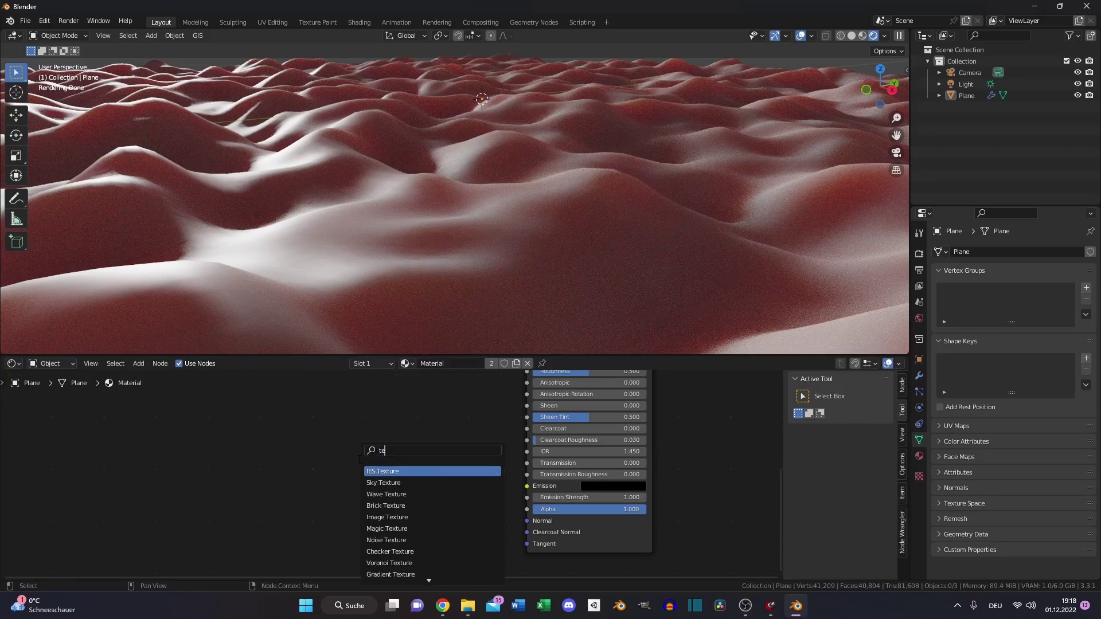
{"action": "key", "text": "BackSpace"}
{"action": "key", "text": "BackSpace"}
{"action": "type", "text": "coo"}
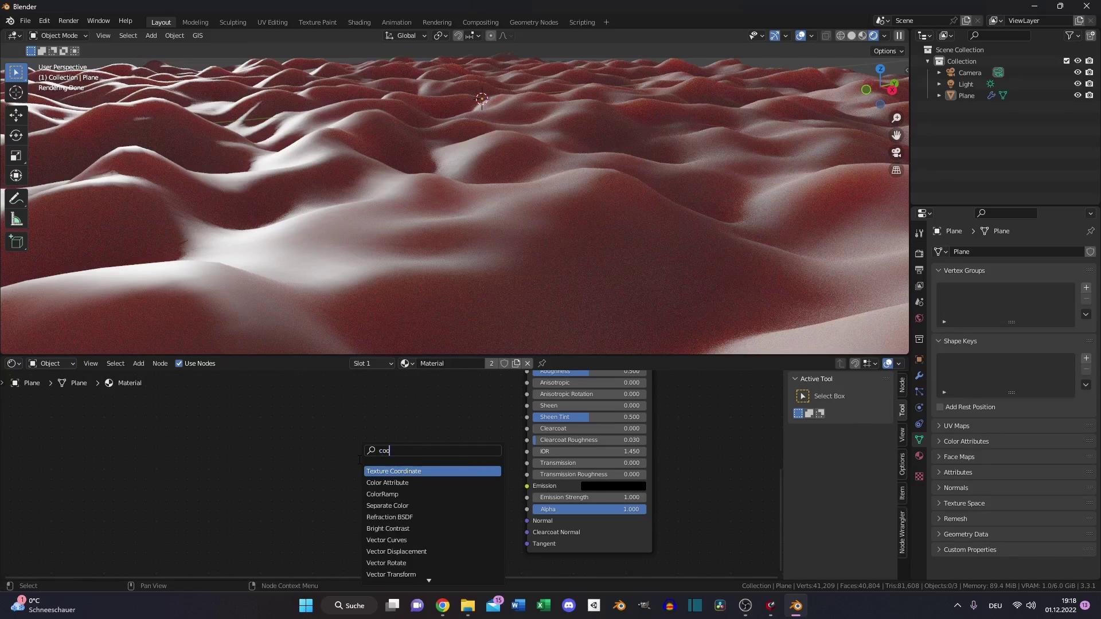
{"action": "key", "text": "Return"}
{"action": "left_click", "coordinate": [96, 469]}
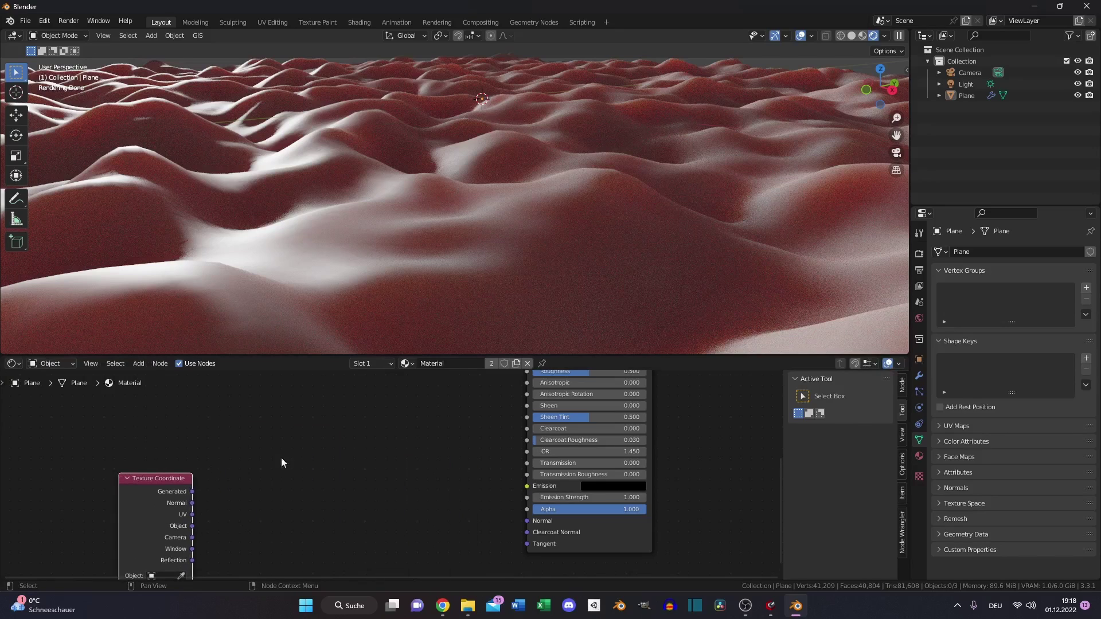
Step: Add a Mapping node and connect the Texture Coordinate's Object output to its Vector input
{"action": "key", "text": "shift+a"}
{"action": "type", "text": "mapi"}
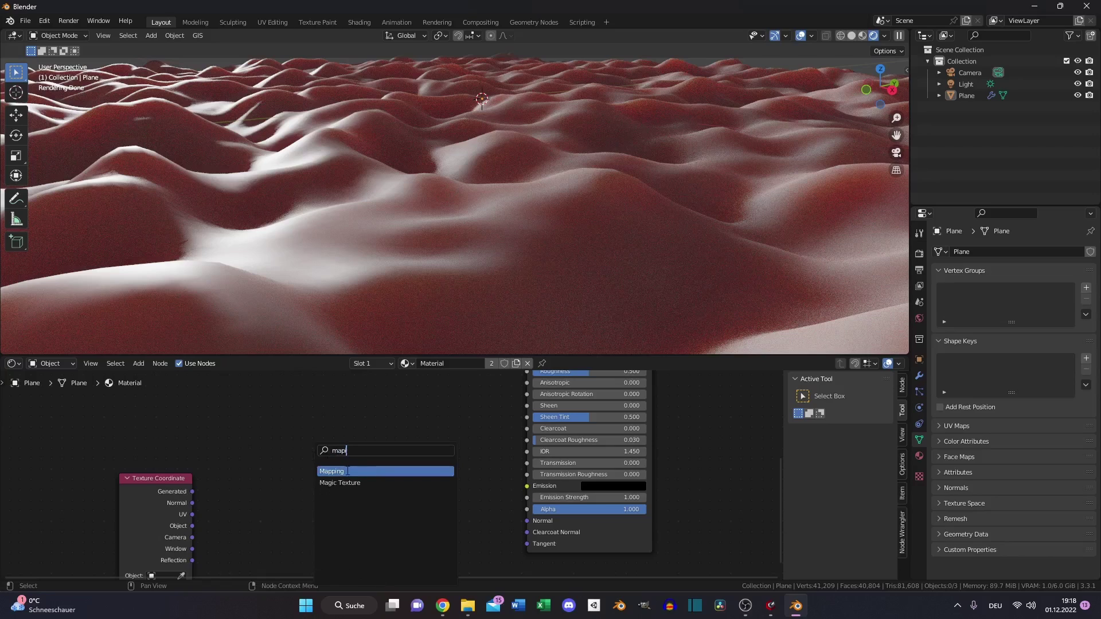
{"action": "key", "text": "Return"}
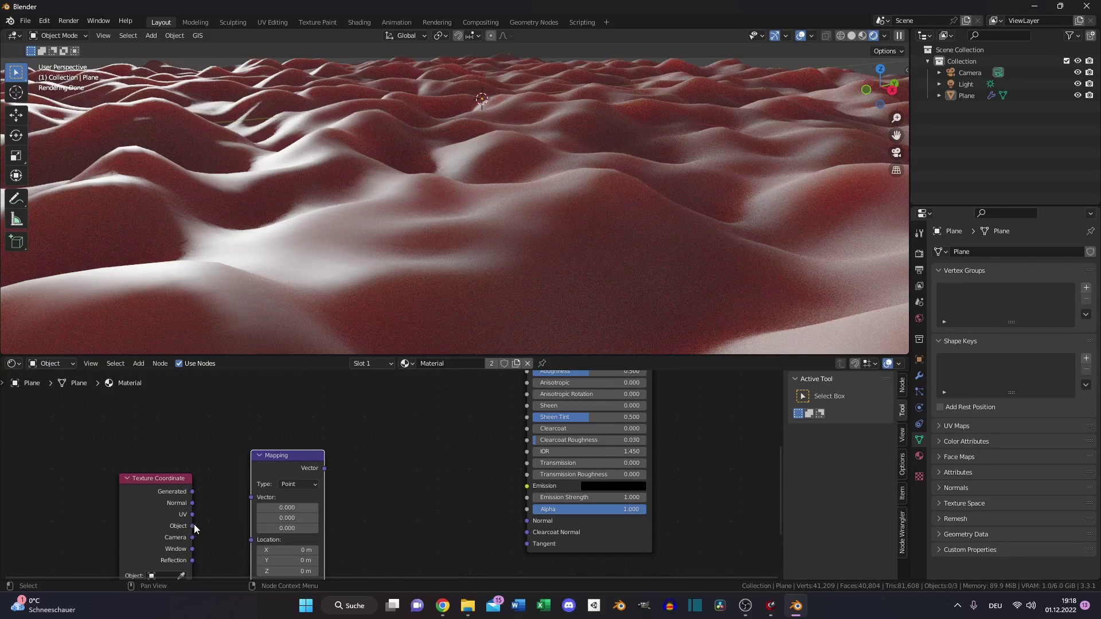
{"action": "left_click_drag", "start_coordinate": [192, 525], "coordinate": [250, 497]}
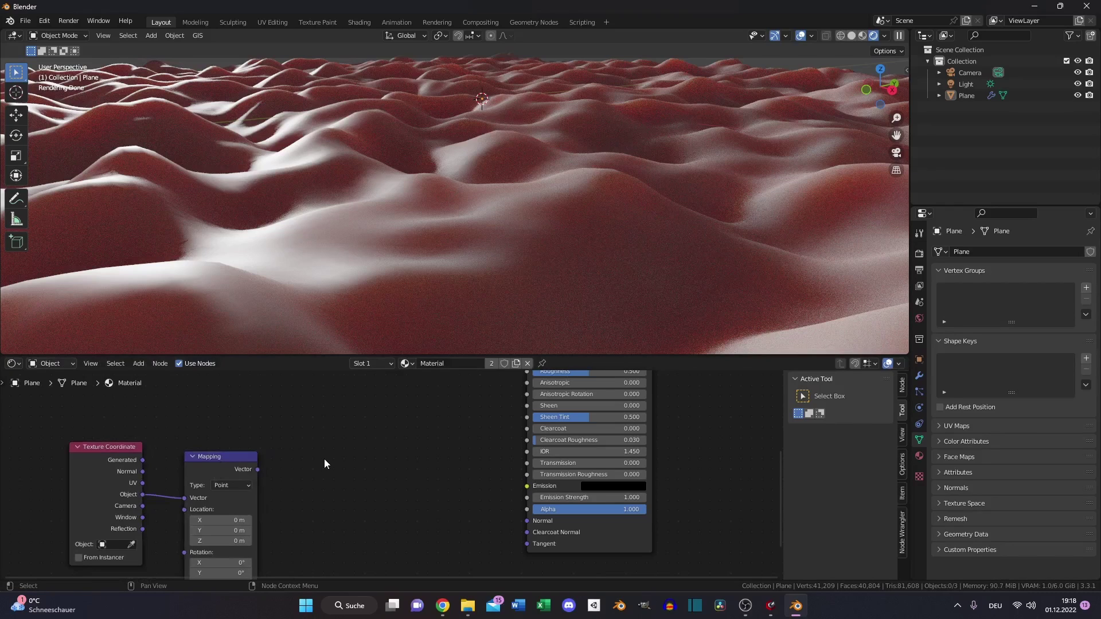
Step: Add a Voronoi Texture node beside the Mapping node and feed it the Mapping's Vector output
{"action": "key", "text": "shift+a"}
{"action": "left_click", "coordinate": [325, 459]}
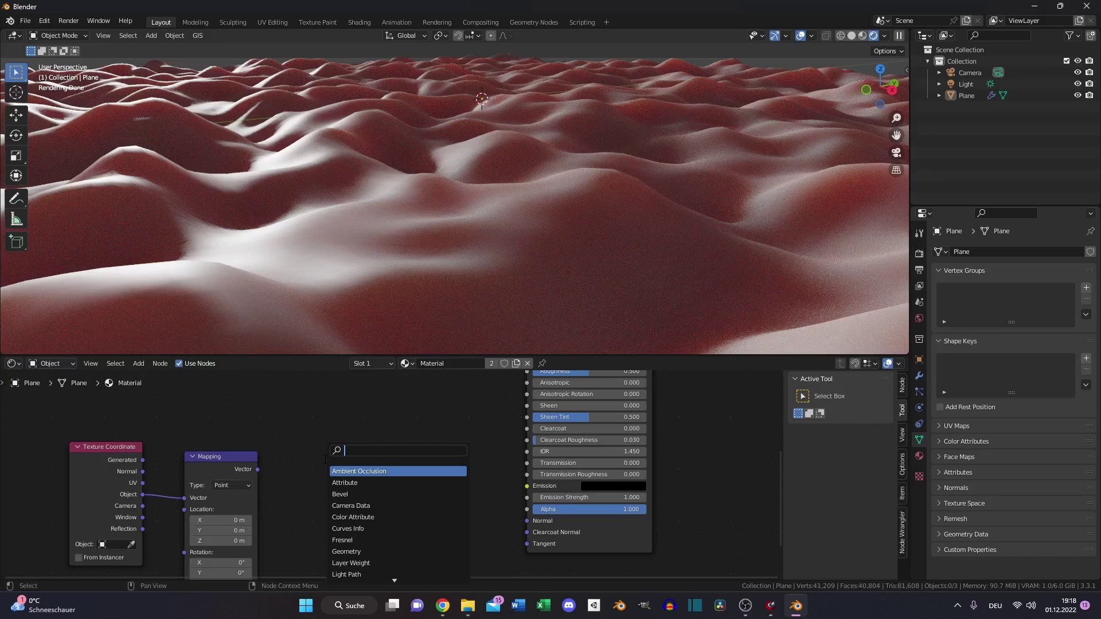
{"action": "type", "text": "vor"}
{"action": "key", "text": "Return"}
{"action": "left_click", "coordinate": [279, 427]}
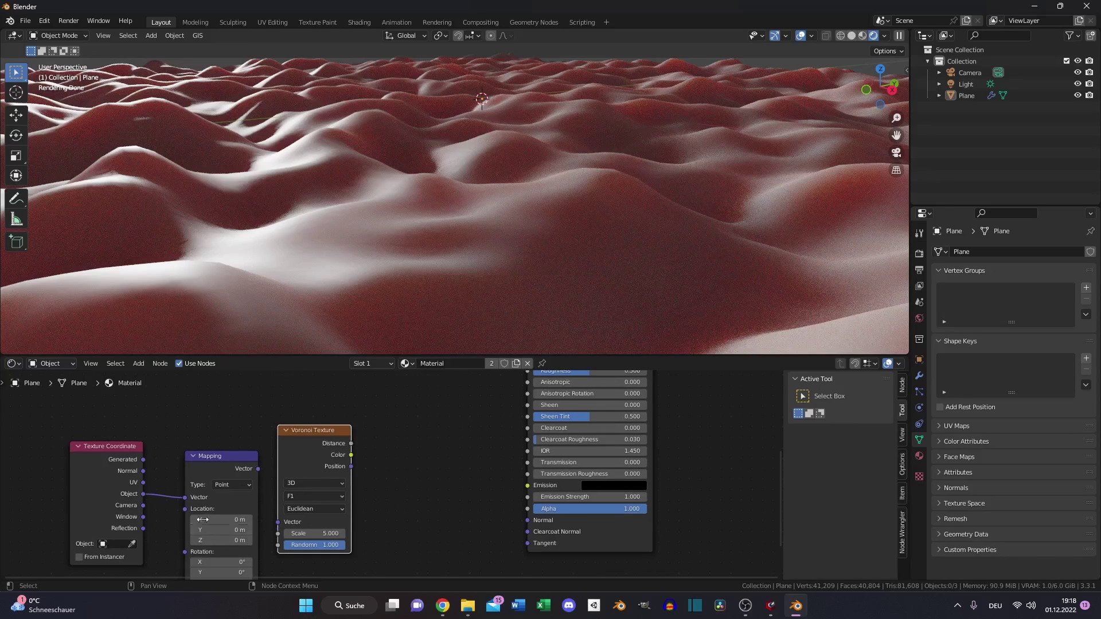
{"action": "left_click_drag", "start_coordinate": [258, 468], "coordinate": [287, 521]}
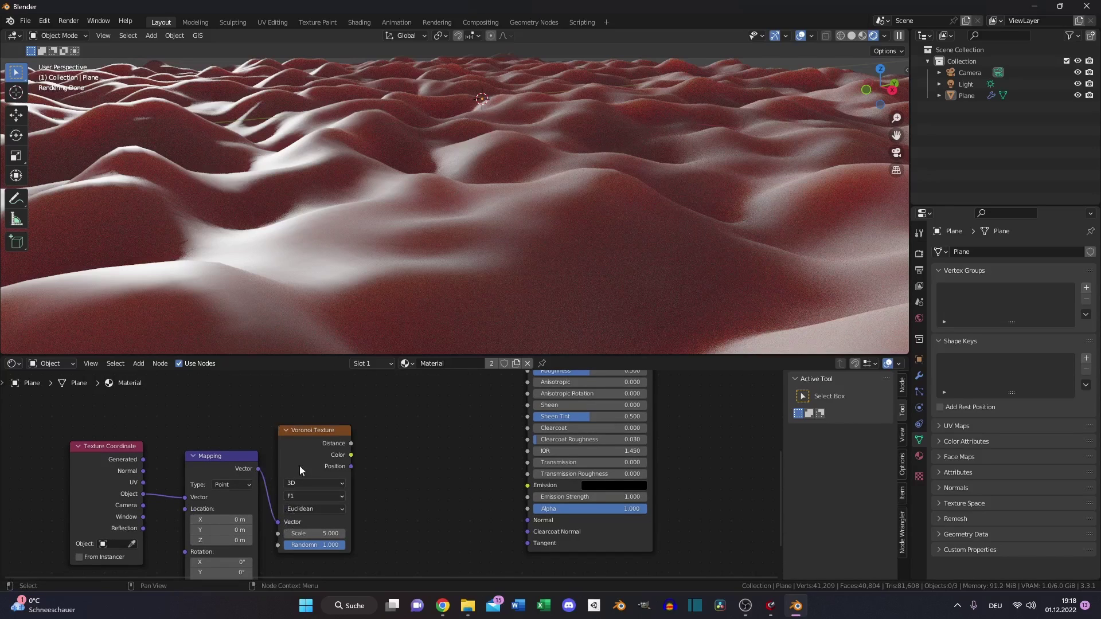
{"action": "left_click_drag", "start_coordinate": [299, 466], "coordinate": [302, 439]}
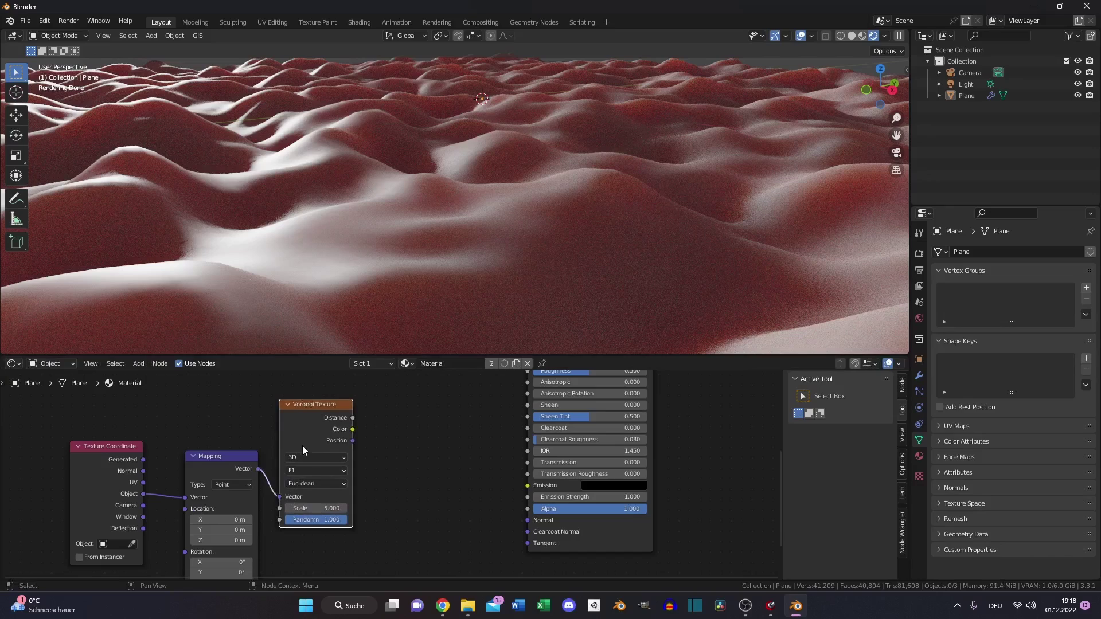
Step: Set the Voronoi Texture to Smooth F1 with a scale of 2500 and a smoothness of 0.75
{"action": "left_click", "coordinate": [318, 470]}
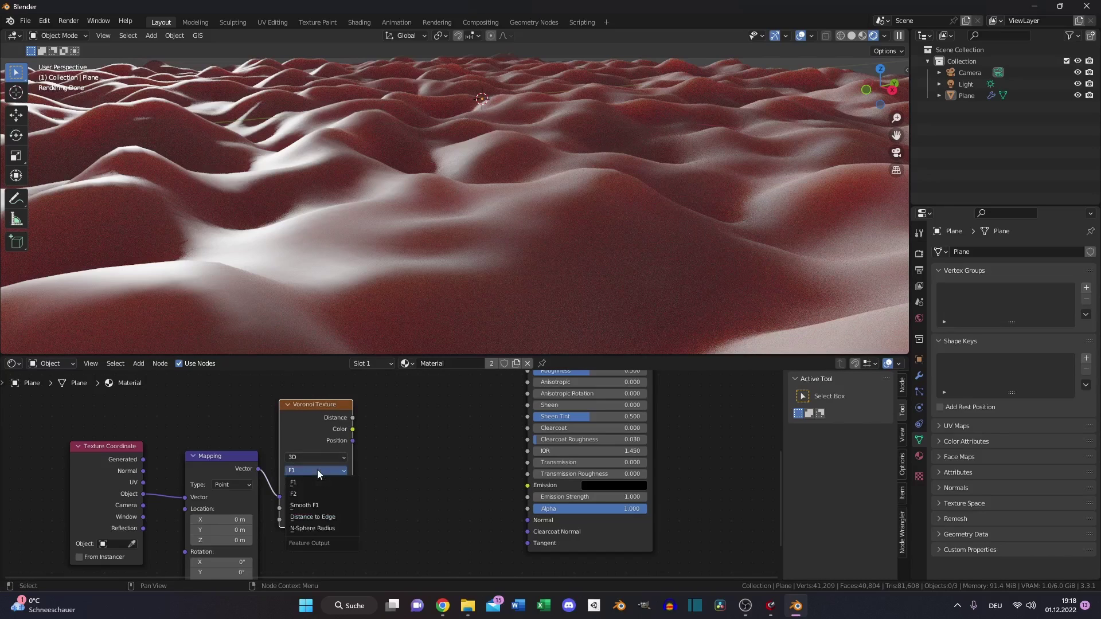
{"action": "left_click", "coordinate": [331, 505]}
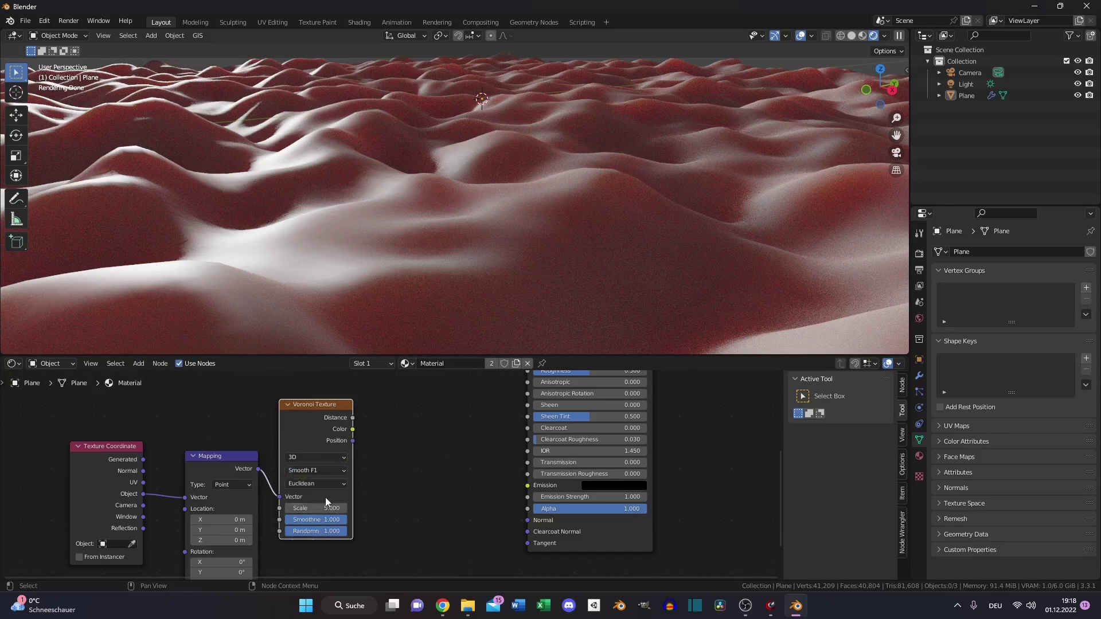
{"action": "left_click", "coordinate": [325, 508]}
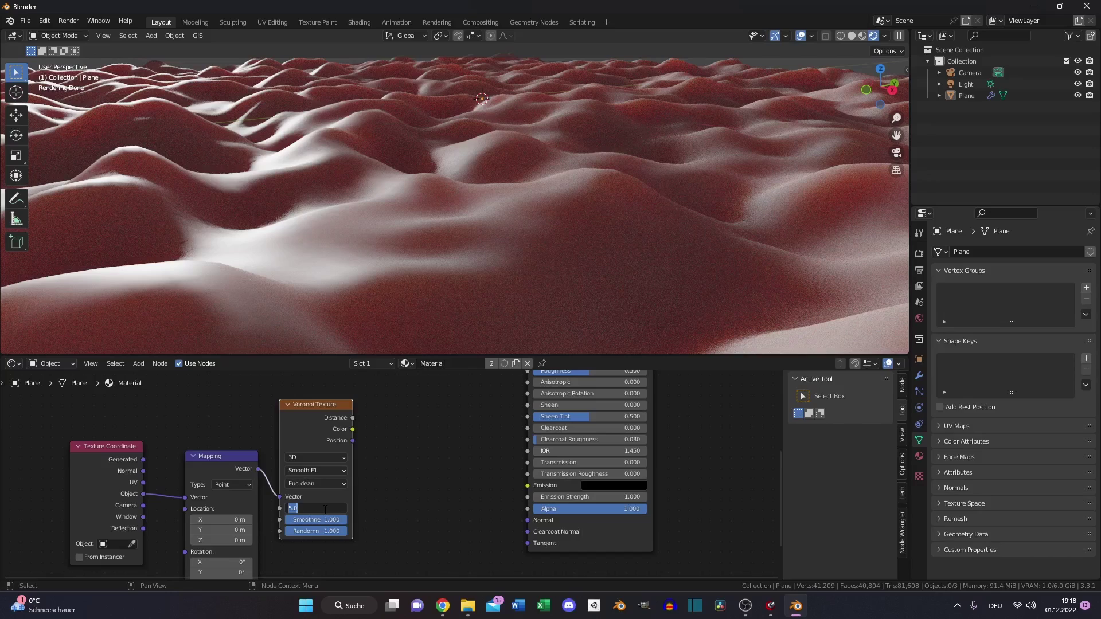
{"action": "type", "text": "2500"}
{"action": "key", "text": "Return"}
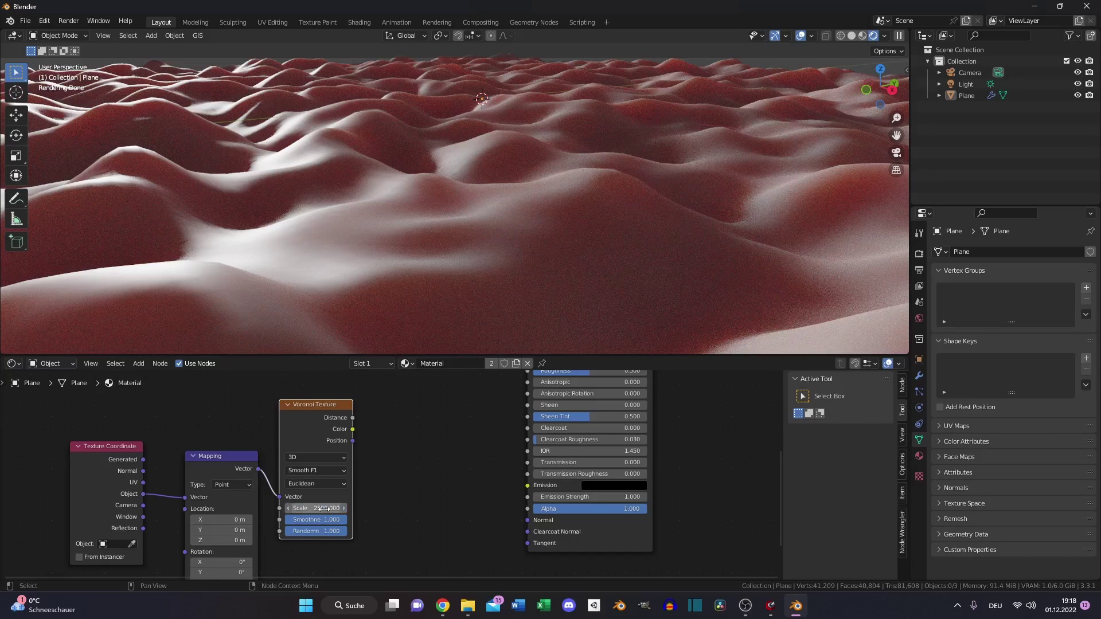
{"action": "left_click", "coordinate": [330, 521]}
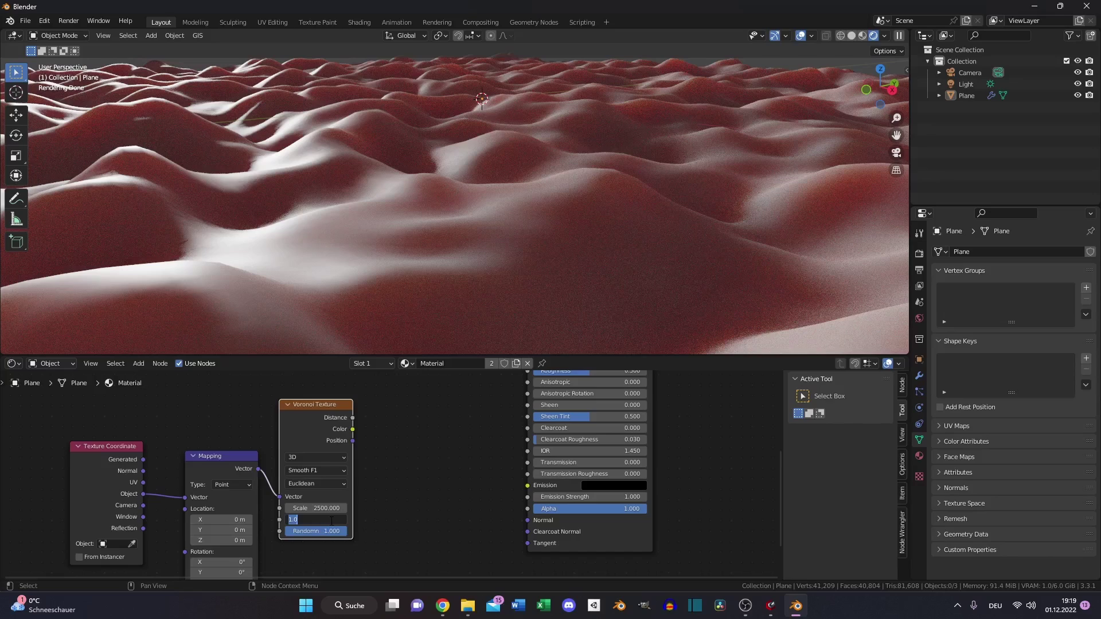
{"action": "type", "text": "0.75"}
{"action": "key", "text": "Return"}
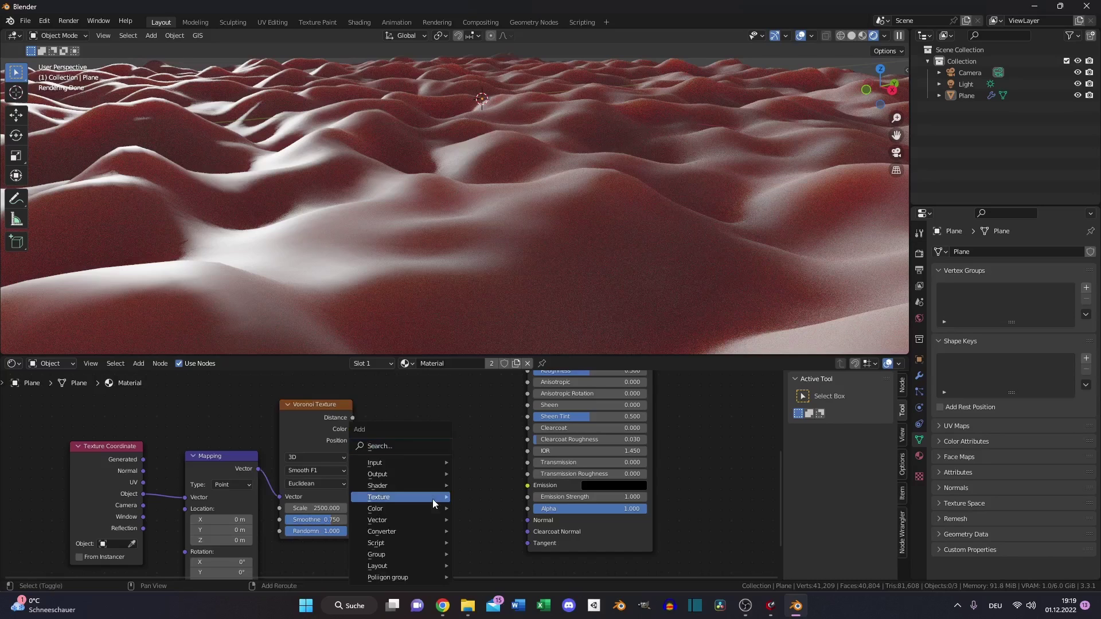
{"action": "key", "text": "s"}
{"action": "left_click", "coordinate": [444, 484]}
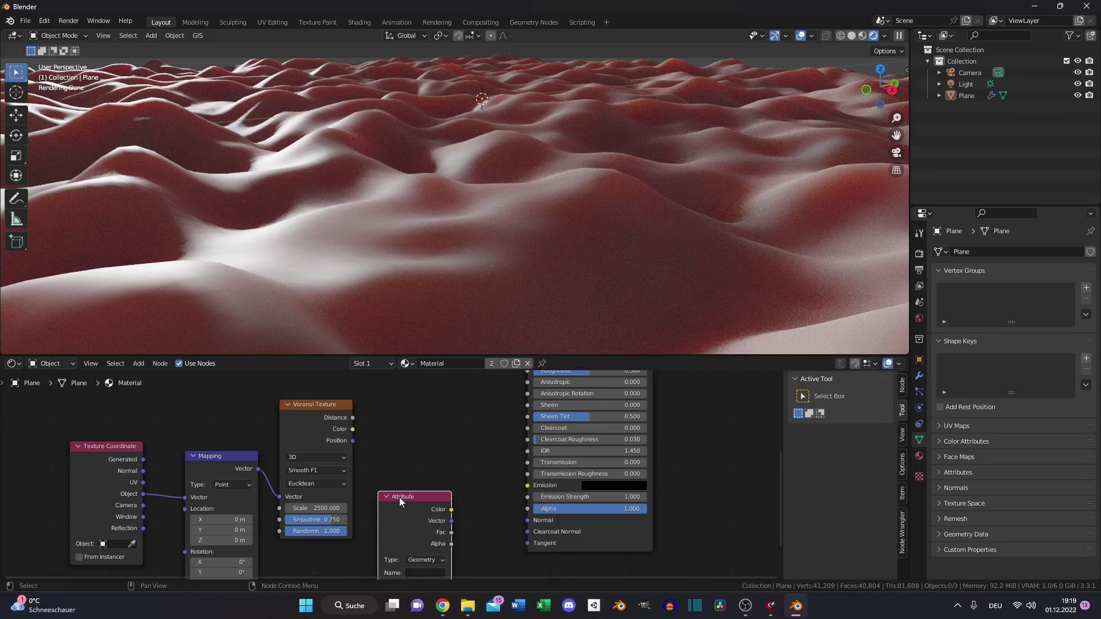
{"action": "key", "text": "BackSpace"}
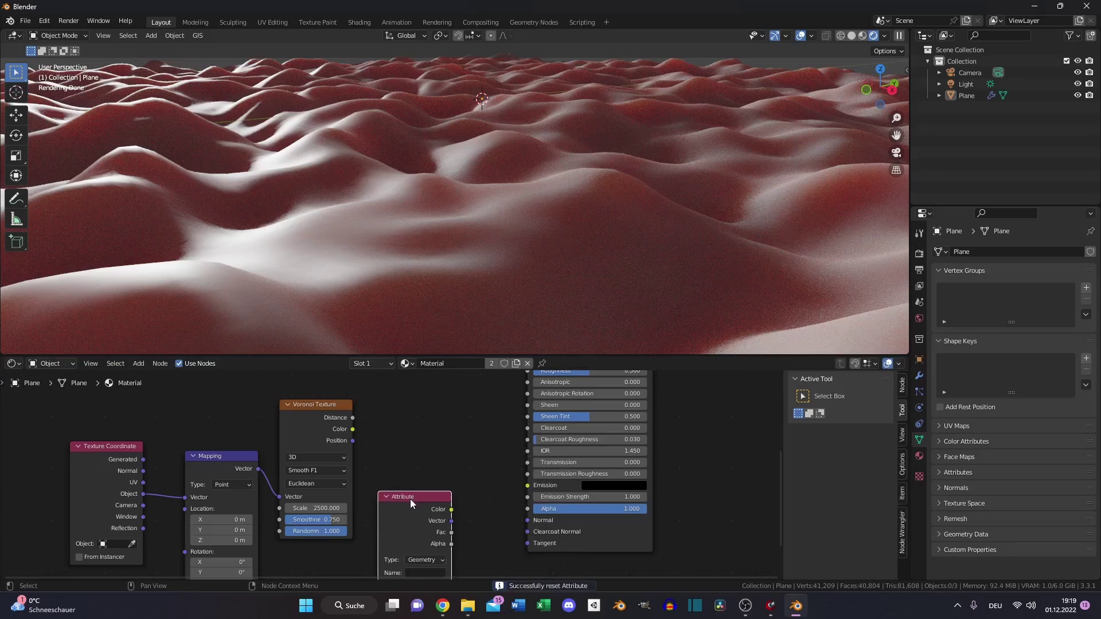
{"action": "key", "text": "Delete"}
Step: Add a Bump node linking the Voronoi's Position to its Height and its Normal to the Principled BSDF's Normal, with distance 0.5
{"action": "key", "text": "shift+a"}
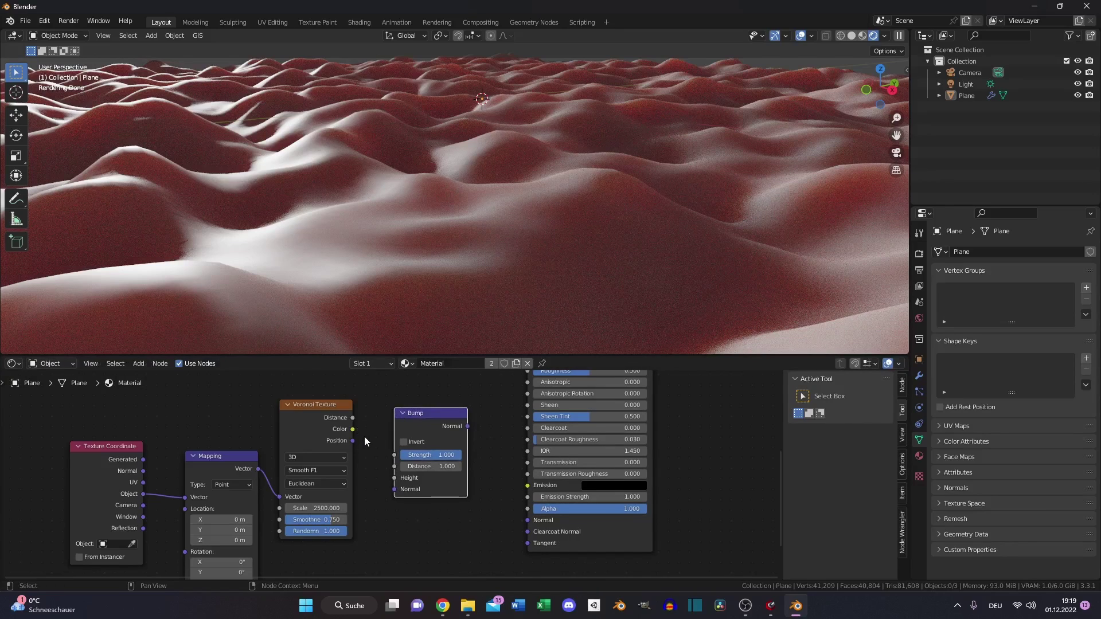
{"action": "left_click_drag", "start_coordinate": [352, 441], "coordinate": [394, 479]}
{"action": "left_click_drag", "start_coordinate": [467, 426], "coordinate": [523, 522]}
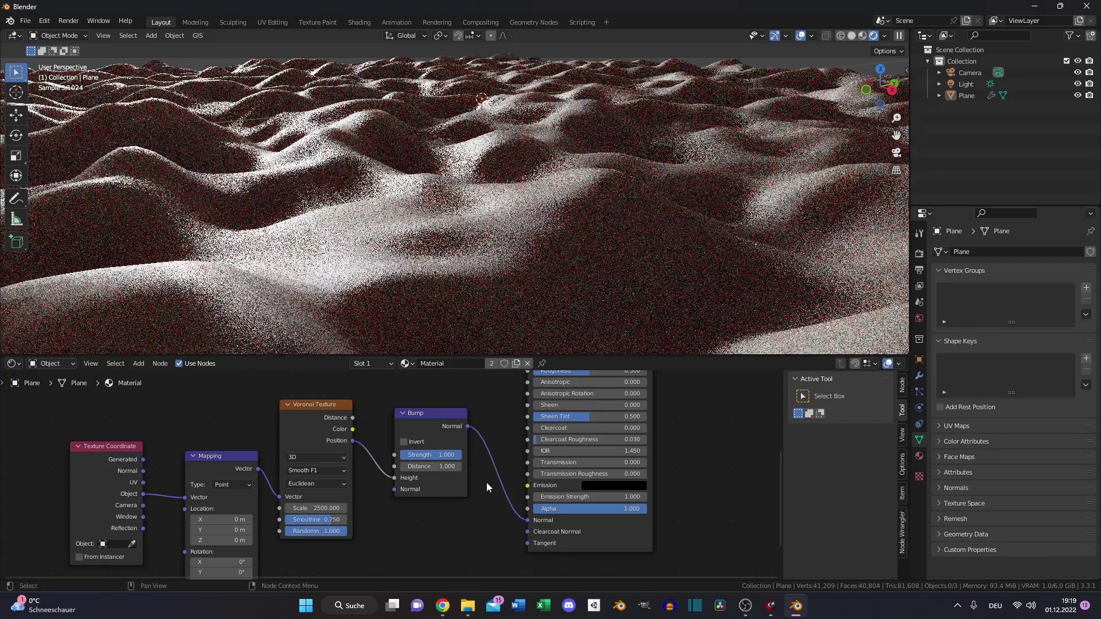
{"action": "left_click", "coordinate": [445, 466]}
{"action": "type", "text": "0.5"}
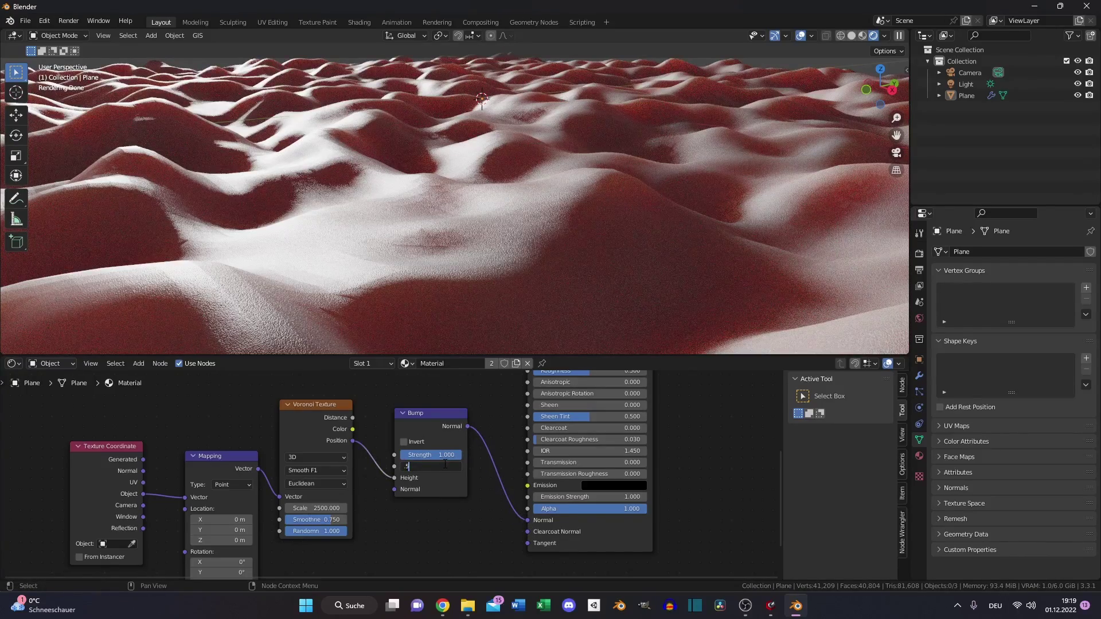
{"action": "key", "text": "Return"}
Step: Add a Musgrave Texture node below the Voronoi Texture and connect the Mapping's Vector output to it
{"action": "key", "text": "shift+a"}
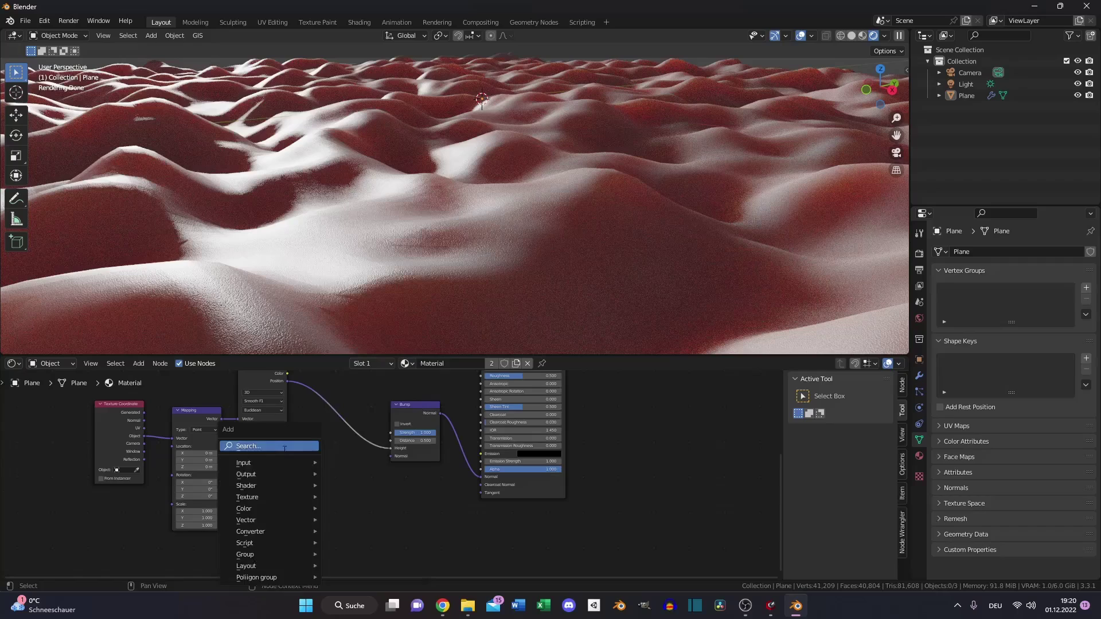
{"action": "left_click", "coordinate": [286, 451]}
{"action": "type", "text": "mus"}
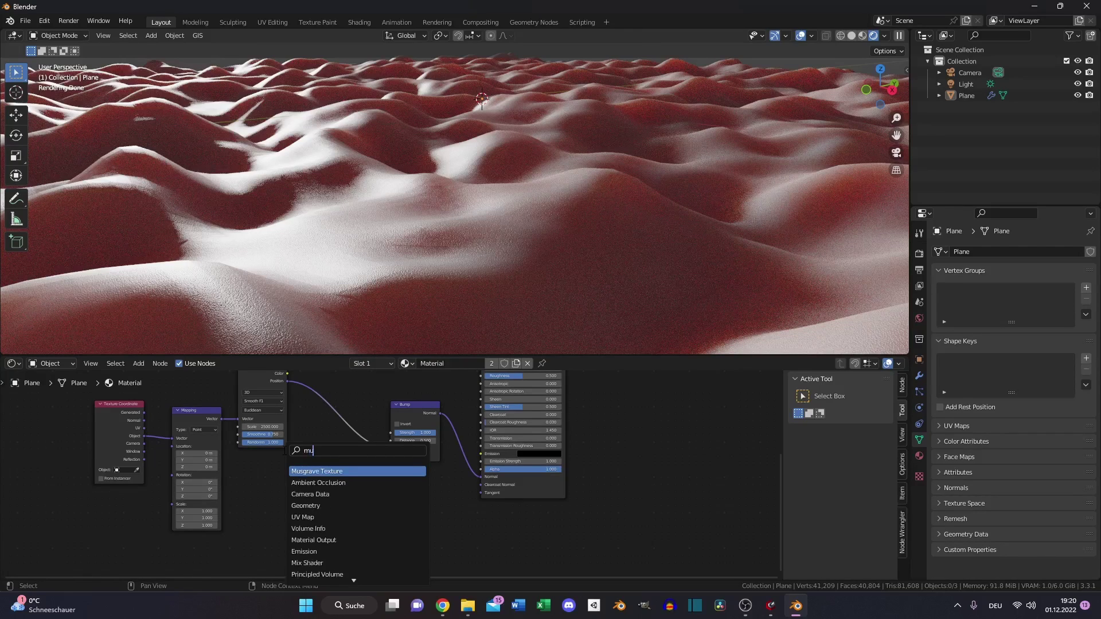
{"action": "left_click", "coordinate": [333, 471]}
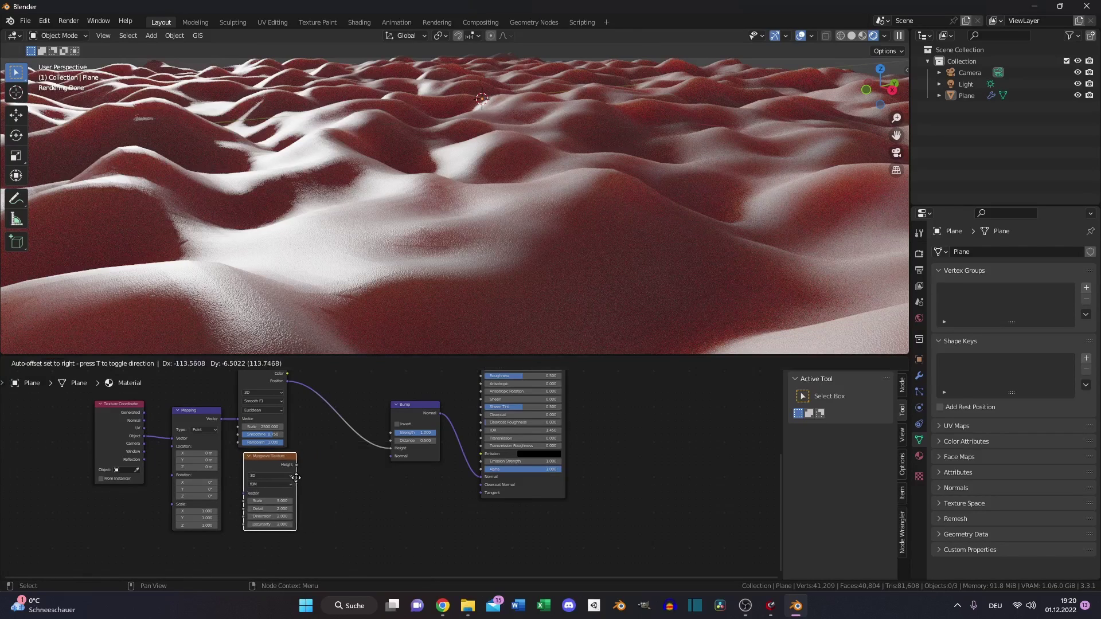
{"action": "left_click", "coordinate": [288, 481]}
{"action": "left_click_drag", "start_coordinate": [223, 424], "coordinate": [238, 499]}
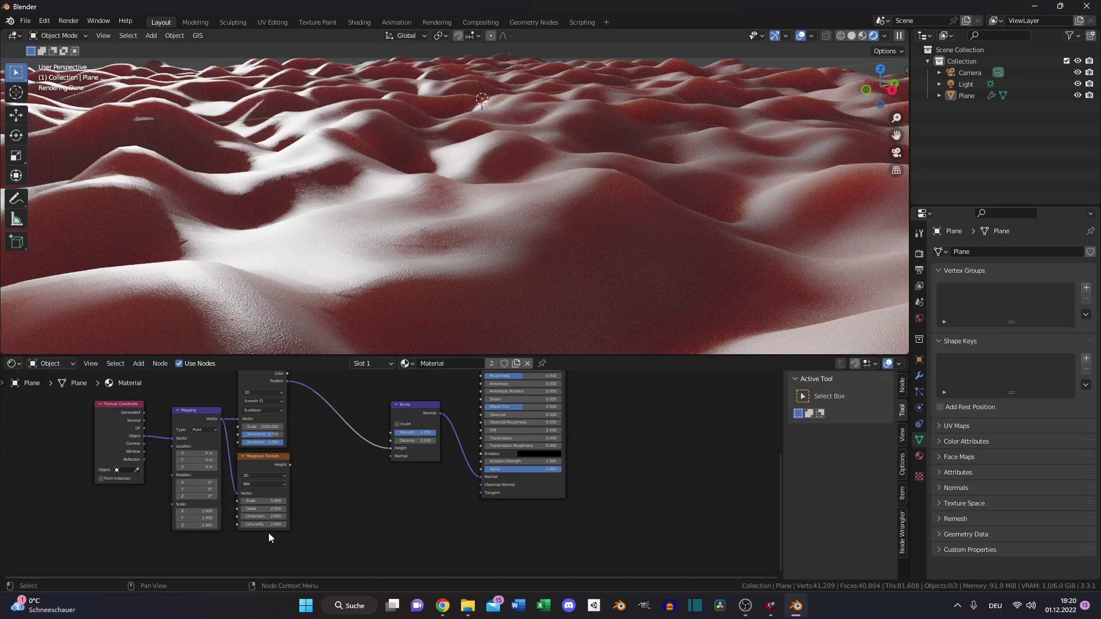
Step: Set the Musgrave Texture's scale to 70, detail to 15, dimension to 0.5 and lacunarity to 5
{"action": "left_click", "coordinate": [273, 501]}
{"action": "type", "text": "20"}
{"action": "key", "text": "Return"}
{"action": "scroll", "coordinate": [292, 510], "scroll_direction": "up", "scroll_amount": 2}
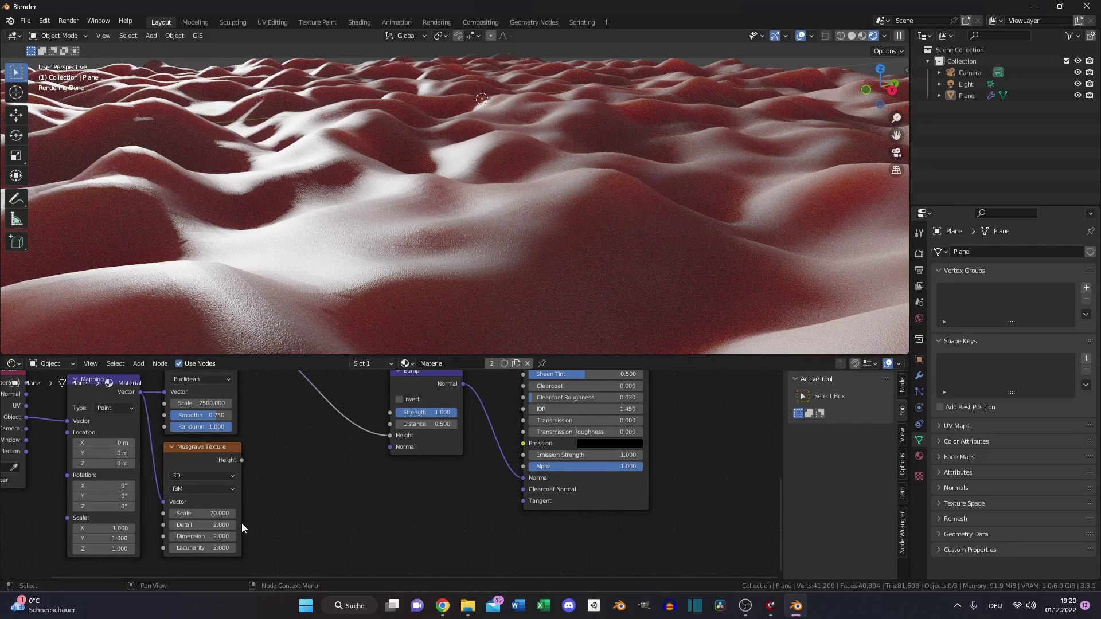
{"action": "mouse_move", "coordinate": [204, 524]}
{"action": "left_mouse_down"}
{"action": "mouse_move", "coordinate": [232, 524]}
{"action": "mouse_move", "coordinate": [205, 523]}
{"action": "left_mouse_up"}
{"action": "left_click", "coordinate": [207, 536]}
{"action": "type", "text": "0.5"}
{"action": "key", "text": "Return"}
{"action": "left_click", "coordinate": [210, 548]}
{"action": "type", "text": "5"}
{"action": "key", "text": "Return"}
Step: Duplicate the Bump node beside the Musgrave Texture and connect the Musgrave's Height output to the copy's Height
{"action": "left_click", "coordinate": [432, 451]}
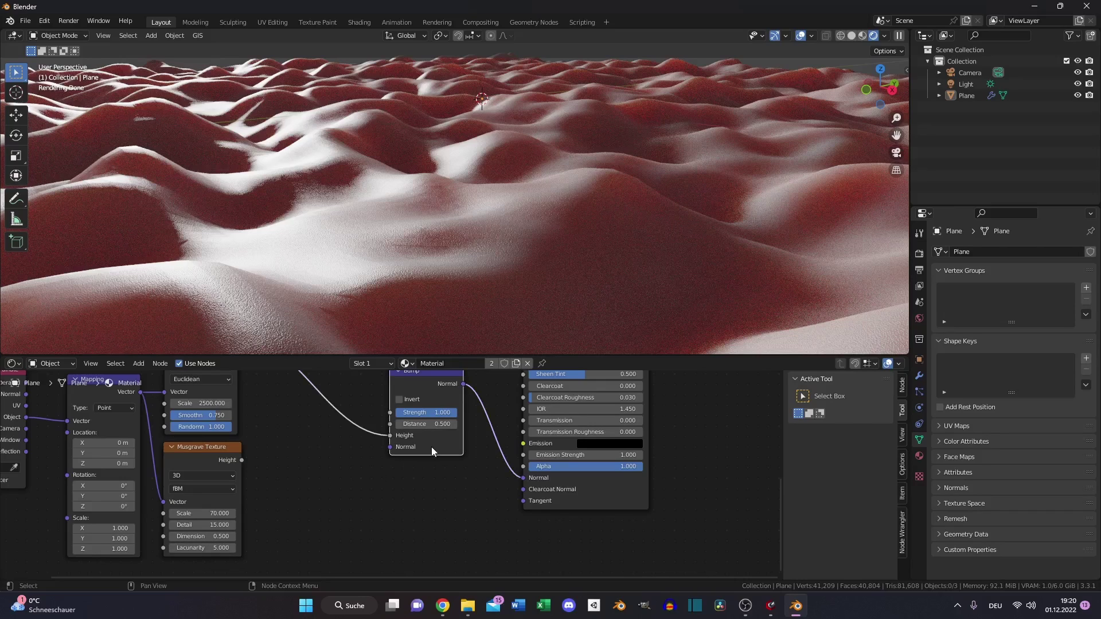
{"action": "key", "text": "shift+d"}
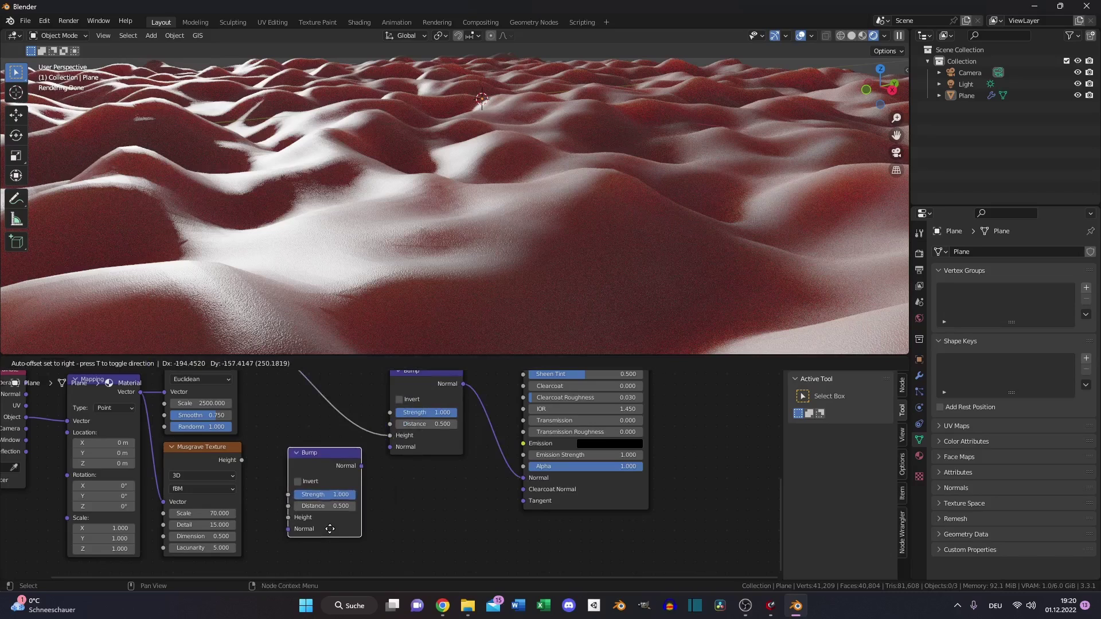
{"action": "left_click", "coordinate": [328, 533]}
{"action": "left_click_drag", "start_coordinate": [242, 461], "coordinate": [291, 522]}
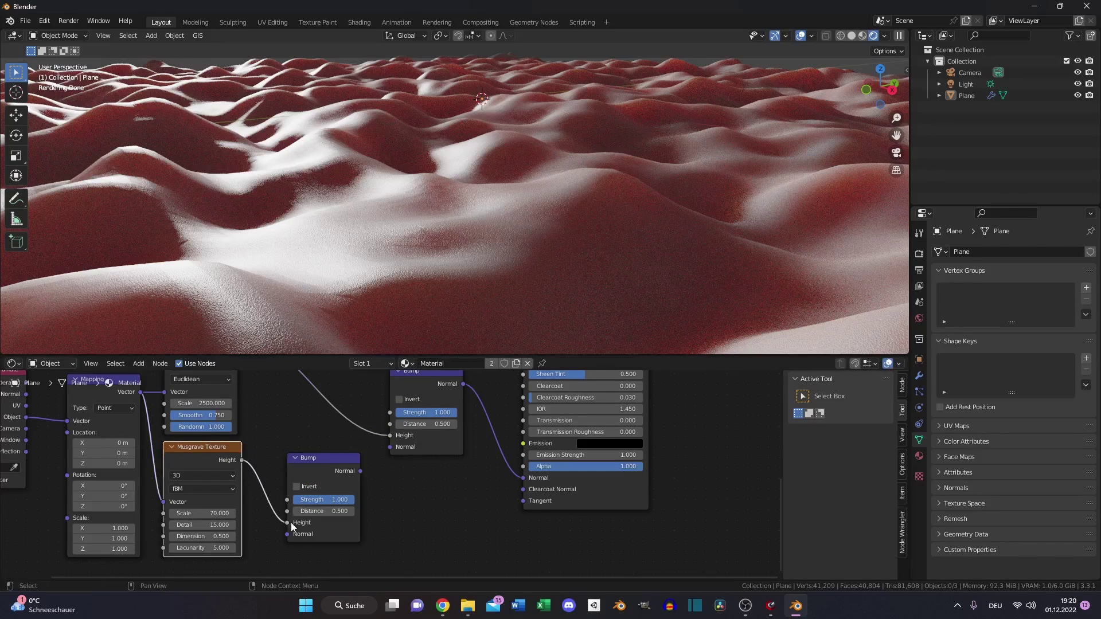
Step: Enable Invert on the duplicated Bump node and set its strength to 0.2 and distance to 0.1
{"action": "left_click", "coordinate": [295, 487]}
{"action": "left_click", "coordinate": [331, 500]}
{"action": "key", "text": "BackSpace"}
{"action": "type", "text": "0.2"}
{"action": "key", "text": "Return"}
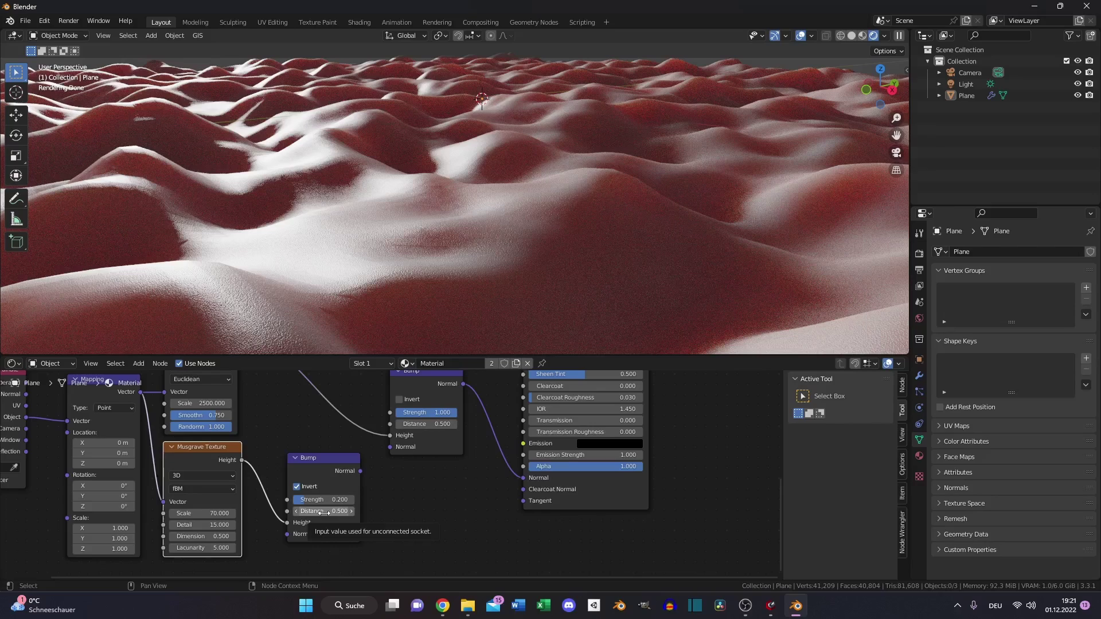
{"action": "left_click", "coordinate": [324, 512]}
{"action": "type", "text": "0.1"}
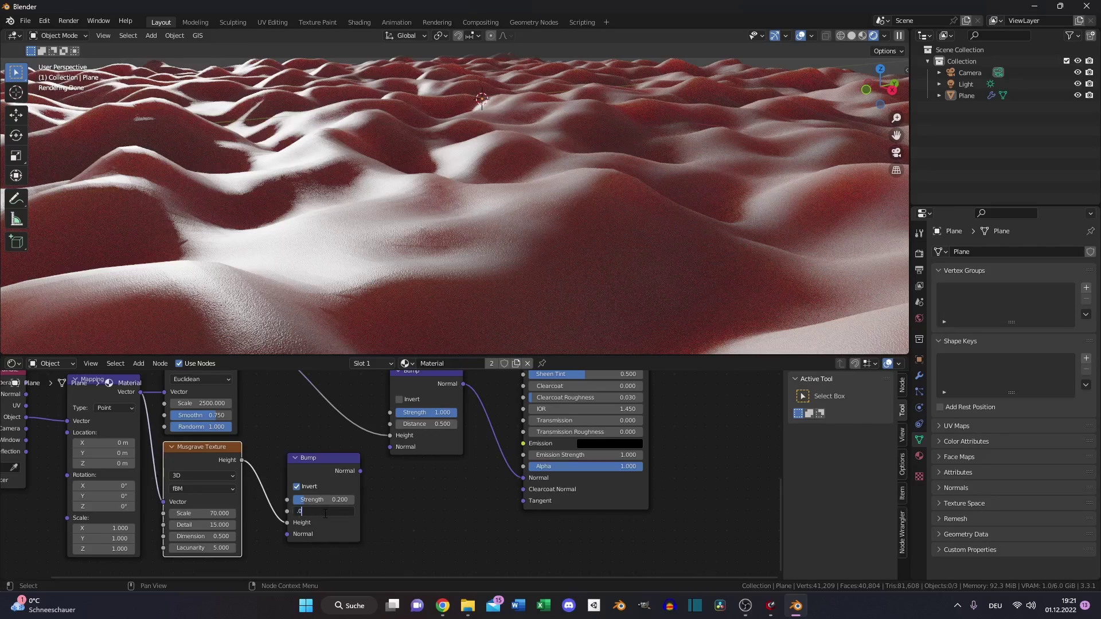
{"action": "key", "text": "Return"}
Step: Connect the Musgrave Bump's Normal output to the Voronoi Bump's Normal input and enable Invert on the Voronoi Bump
{"action": "left_click_drag", "start_coordinate": [360, 471], "coordinate": [392, 449]}
{"action": "middle_click_drag", "start_coordinate": [414, 462], "coordinate": [375, 519]}
{"action": "left_click_drag", "start_coordinate": [385, 429], "coordinate": [384, 443]}
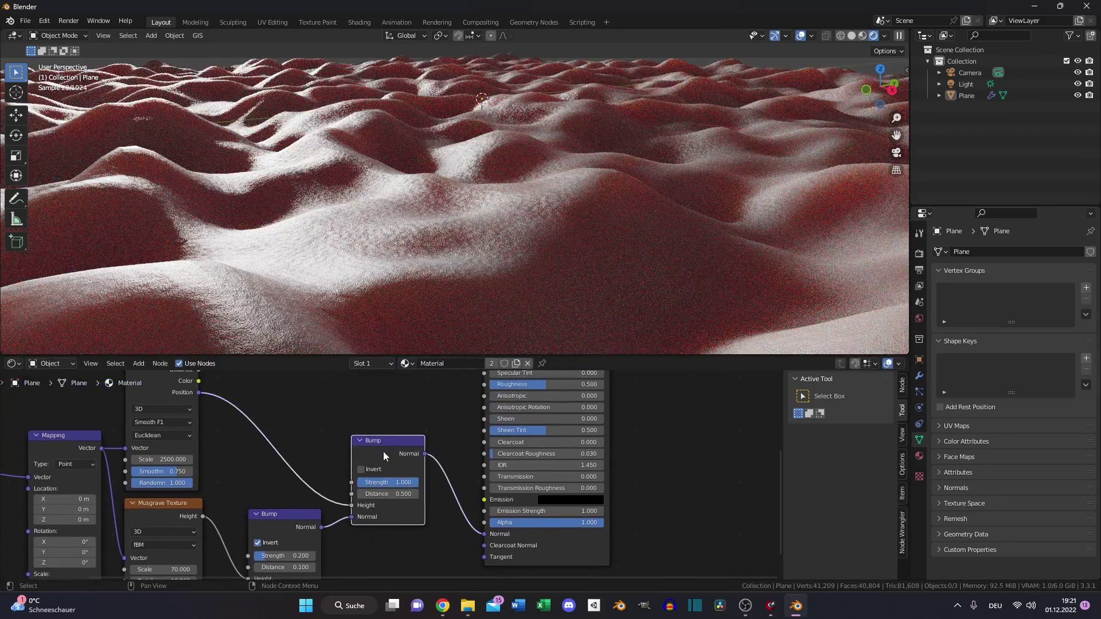
{"action": "left_click", "coordinate": [359, 470]}
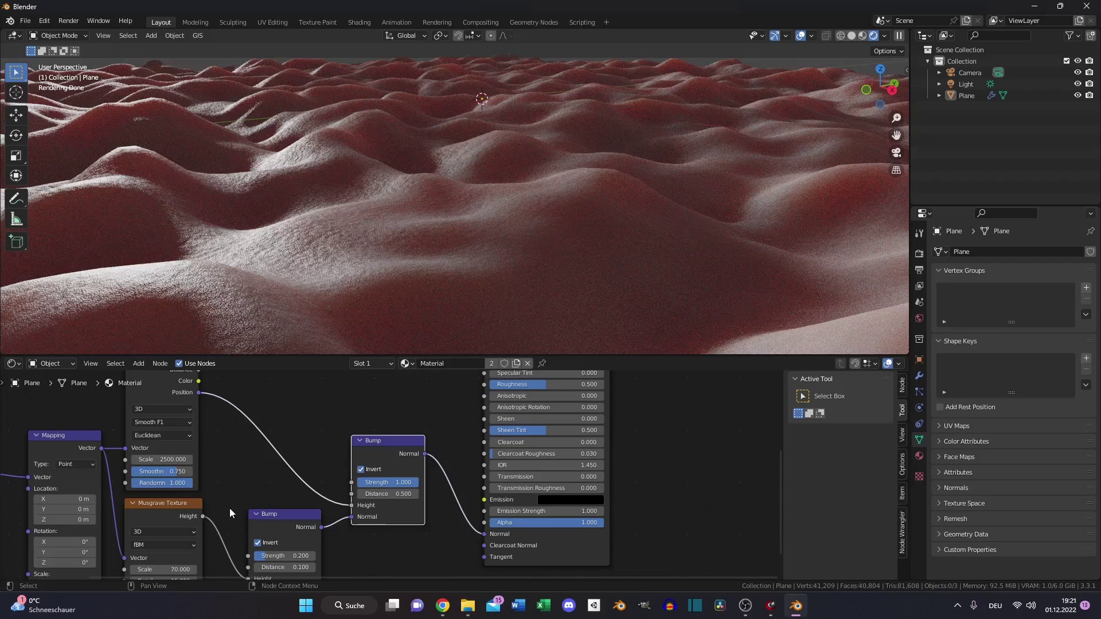
Step: Duplicate the Voronoi Texture above the original and connect the Mapping's Vector output to the copy
{"action": "middle_click_drag", "start_coordinate": [226, 428], "coordinate": [376, 449]}
{"action": "scroll", "coordinate": [319, 449], "scroll_direction": "down", "scroll_amount": 2}
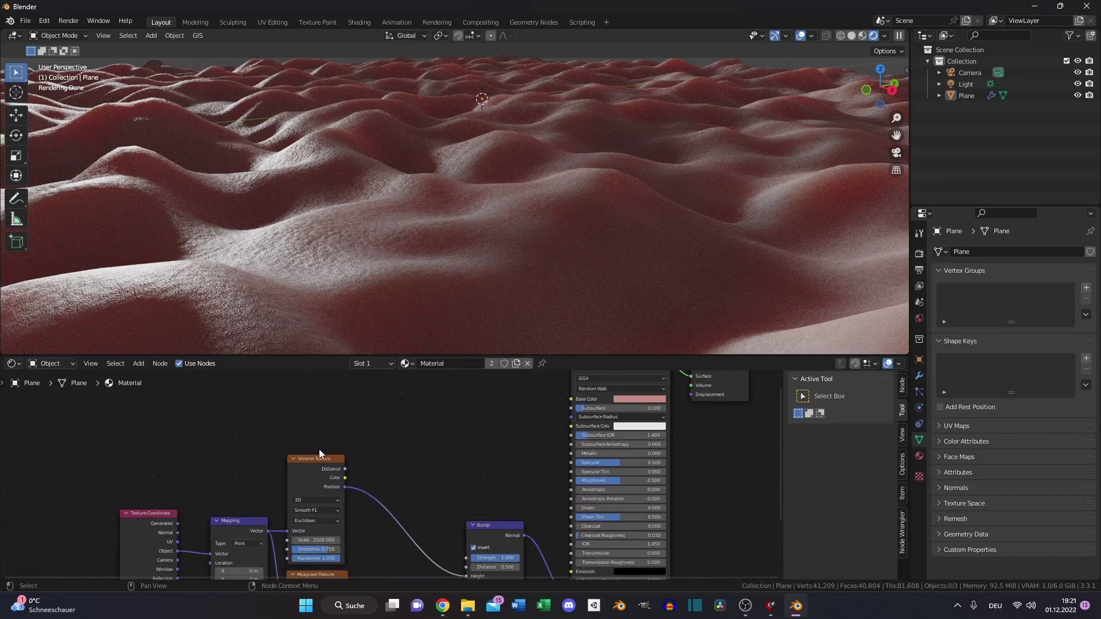
{"action": "left_click", "coordinate": [310, 462]}
{"action": "key", "text": "shift+d"}
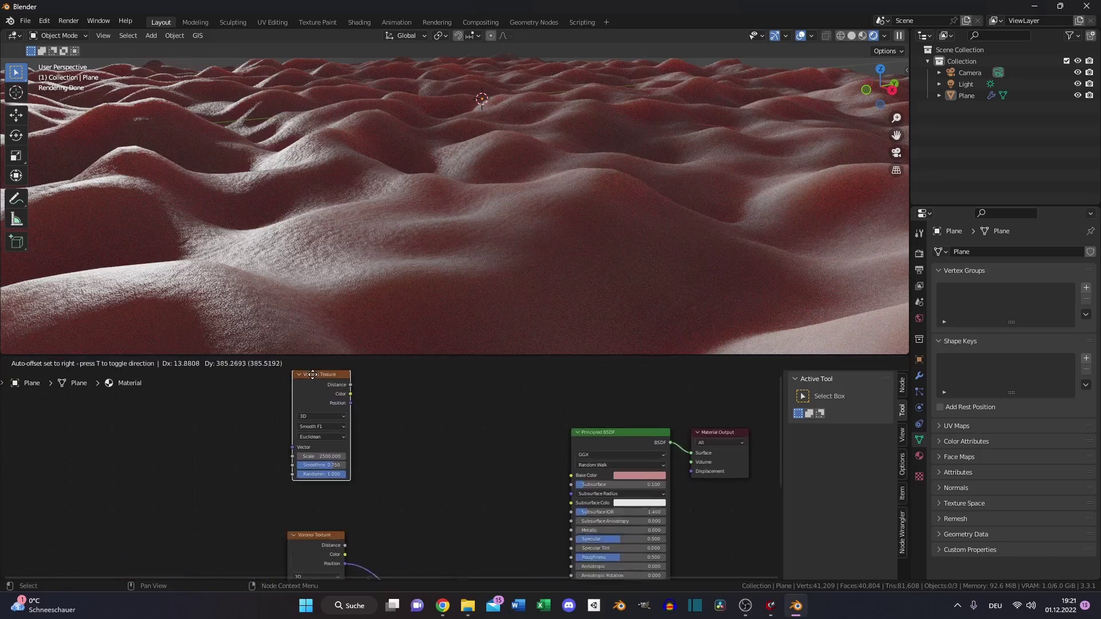
{"action": "left_click", "coordinate": [310, 458]}
{"action": "middle_click_drag", "start_coordinate": [311, 458], "coordinate": [370, 337]}
{"action": "left_click_drag", "start_coordinate": [326, 525], "coordinate": [345, 407]}
{"action": "middle_click_drag", "start_coordinate": [429, 437], "coordinate": [414, 453]}
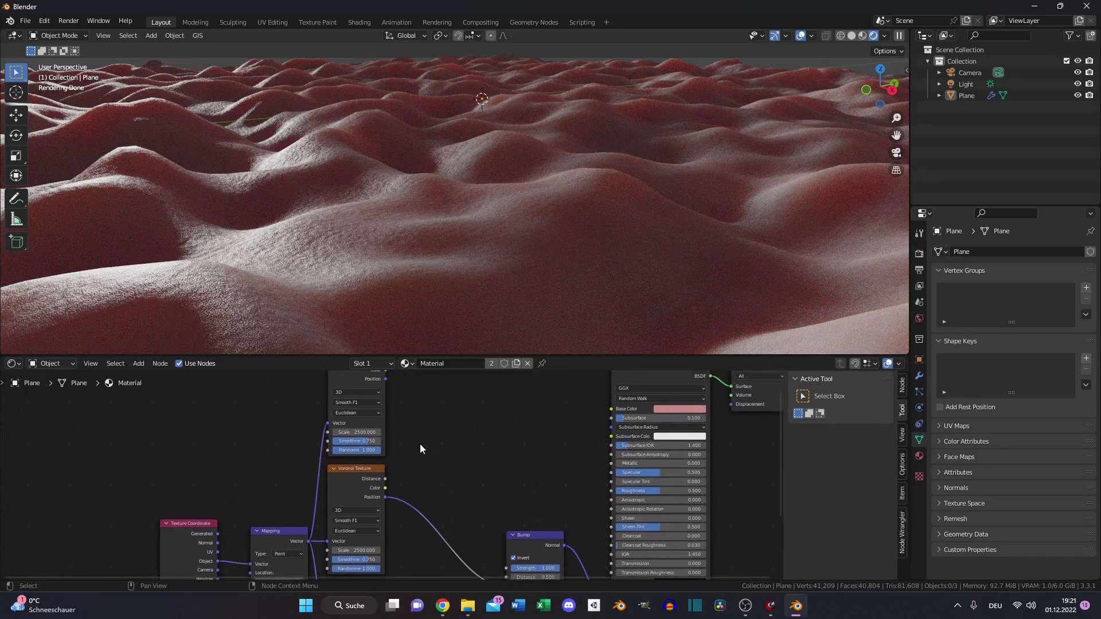
Step: Set the upper Voronoi Texture's scale to 500 and its smoothness to 0.5
{"action": "double_click", "coordinate": [355, 432]}
{"action": "type", "text": "500"}
{"action": "key", "text": "Return"}
{"action": "middle_click_drag", "start_coordinate": [474, 489], "coordinate": [482, 363]}
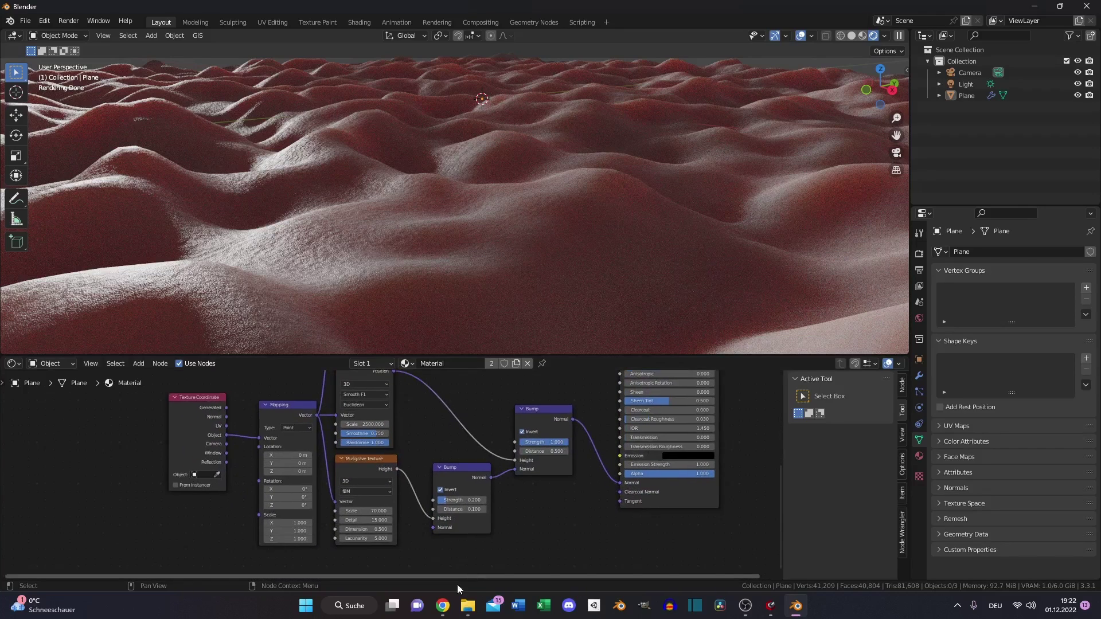
{"action": "middle_click_drag", "start_coordinate": [347, 497], "coordinate": [343, 568]}
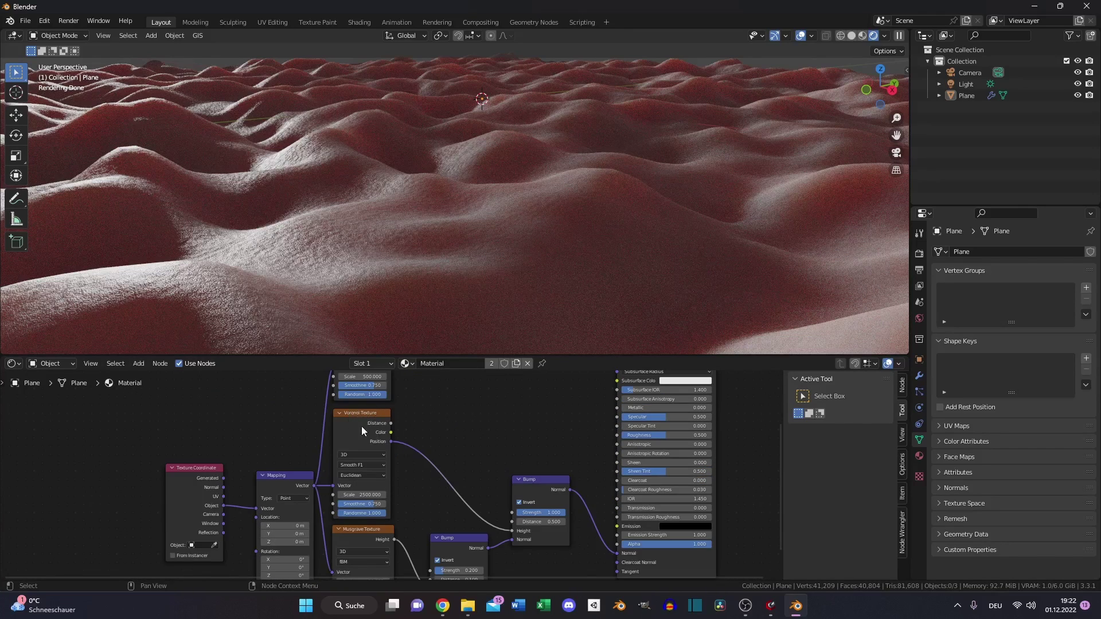
{"action": "middle_click_drag", "start_coordinate": [440, 406], "coordinate": [427, 484]}
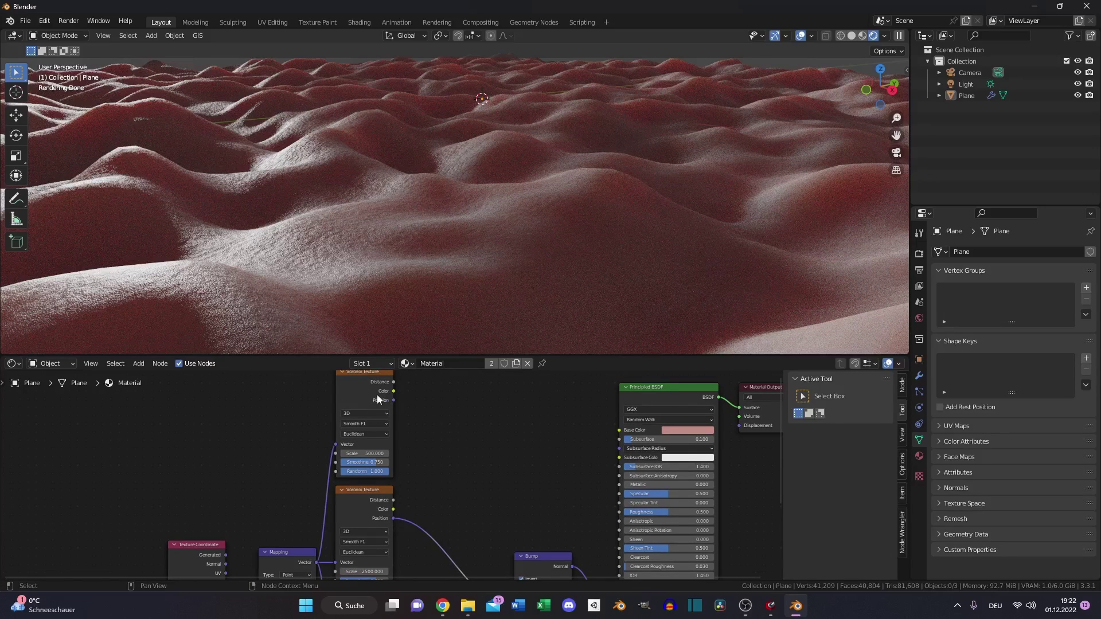
{"action": "scroll", "coordinate": [429, 462], "scroll_direction": "up", "scroll_amount": 2}
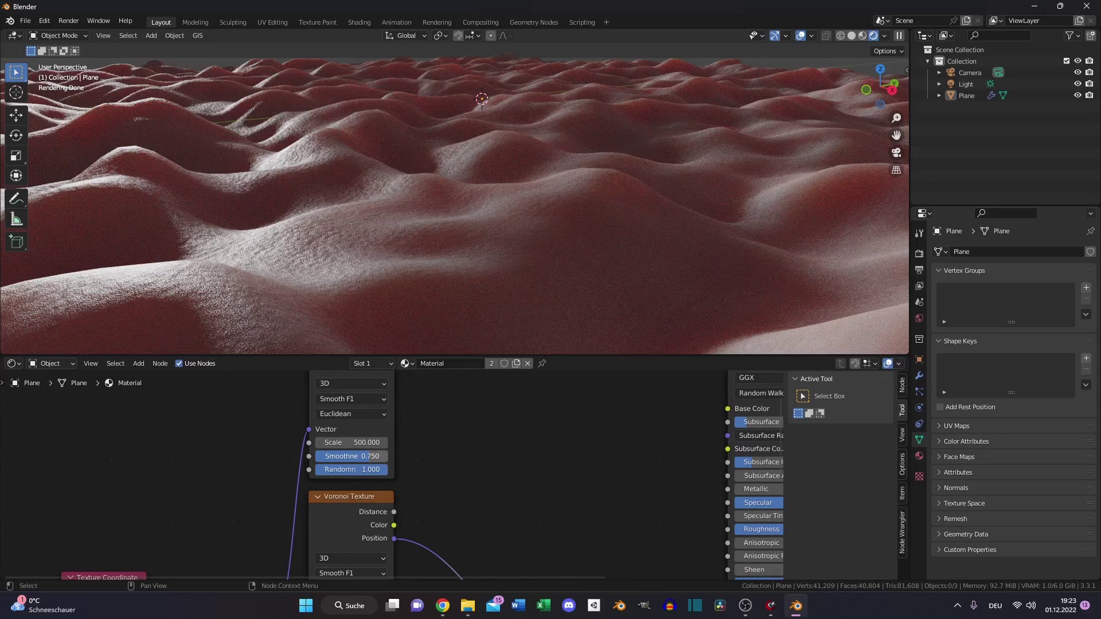
{"action": "left_click", "coordinate": [348, 457]}
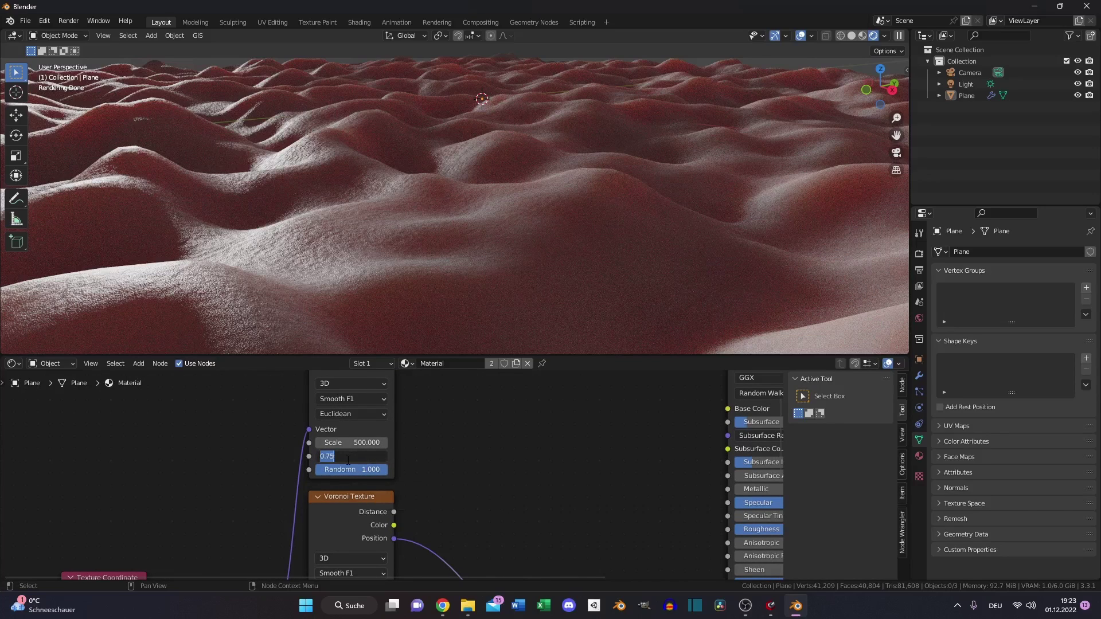
{"action": "key", "text": "Escape"}
Step: Add an Invert node beside the upper Voronoi Texture and connect the Voronoi's Position output to its Color
{"action": "scroll", "coordinate": [347, 467], "scroll_direction": "down", "scroll_amount": 2}
{"action": "key", "text": "shift+a"}
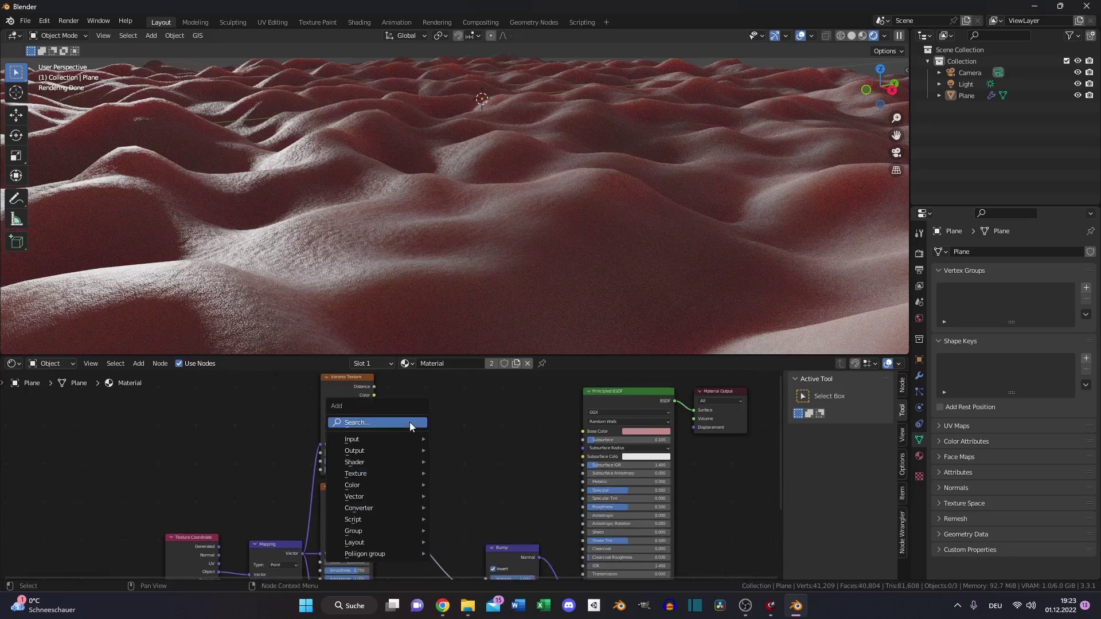
{"action": "left_click", "coordinate": [410, 427]}
{"action": "type", "text": "inv"}
{"action": "key", "text": "Return"}
{"action": "left_click", "coordinate": [418, 430]}
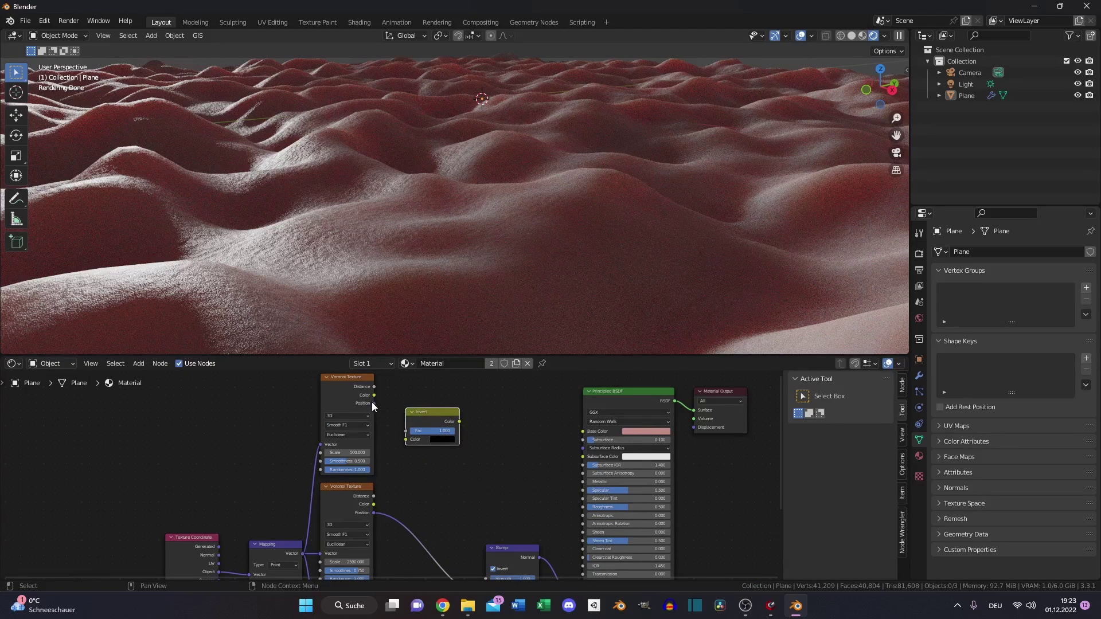
{"action": "left_click_drag", "start_coordinate": [373, 403], "coordinate": [406, 439]}
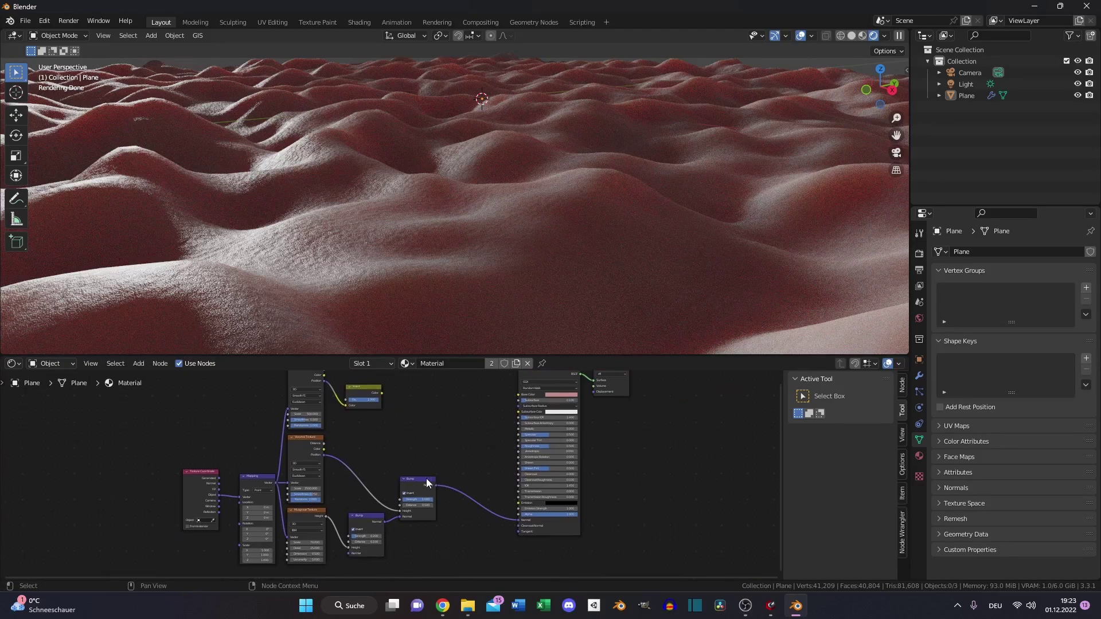
Step: Duplicate the Voronoi Bump between it and the Principled BSDF, feeding its Height from the Invert node, with its own Invert option off
{"action": "left_click", "coordinate": [425, 478]}
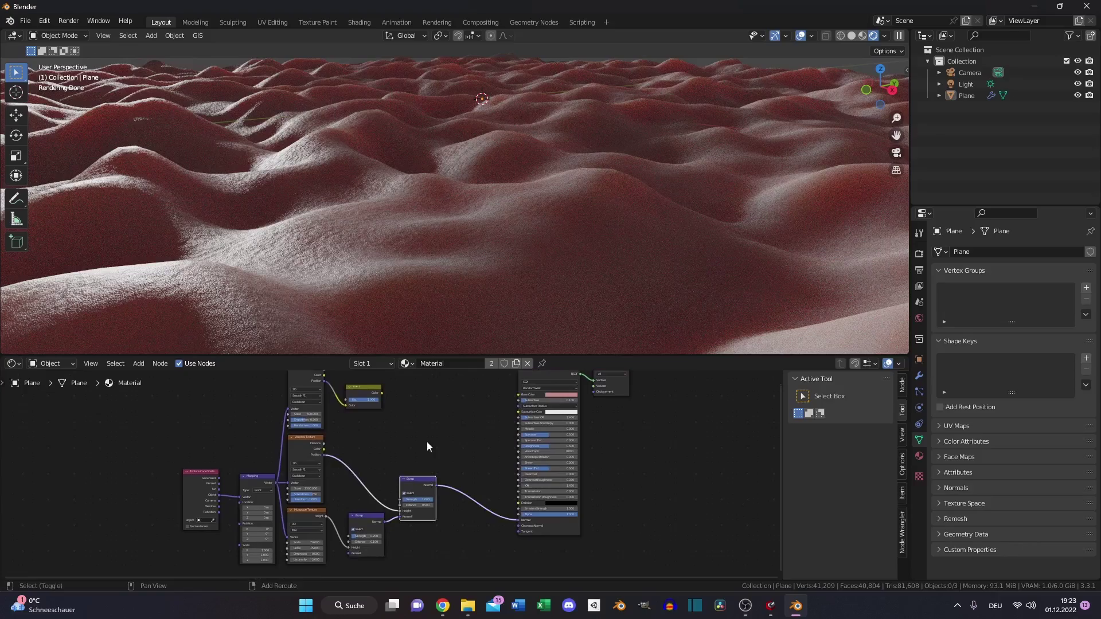
{"action": "key", "text": "shift+d"}
{"action": "left_click", "coordinate": [486, 410]}
{"action": "scroll", "coordinate": [495, 442], "scroll_direction": "up", "scroll_amount": 5}
{"action": "left_click", "coordinate": [498, 467]}
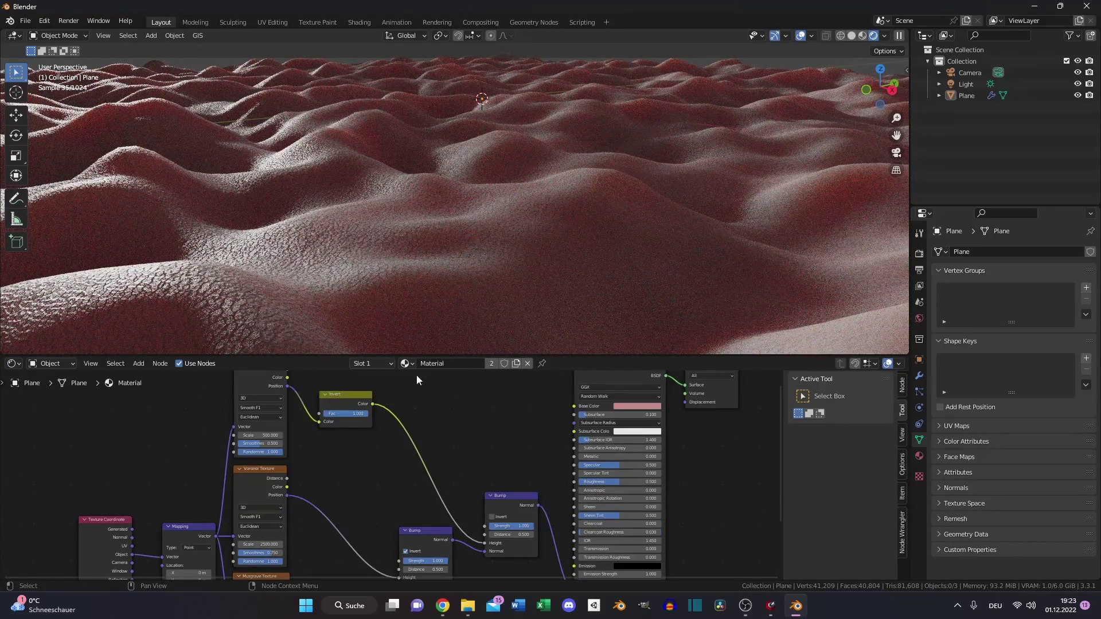
Step: Add a Displacement node beside the Invert node and link the Invert's Color output to its Height
{"action": "left_click_drag", "start_coordinate": [346, 294], "coordinate": [372, 273], "text": "shift"}
{"action": "scroll", "coordinate": [456, 244], "scroll_direction": "up", "scroll_amount": 3}
{"action": "middle_click_drag", "start_coordinate": [372, 273], "coordinate": [453, 210], "text": "shift"}
{"action": "scroll", "coordinate": [408, 247], "scroll_direction": "down", "scroll_amount": 4}
{"action": "scroll", "coordinate": [445, 235], "scroll_direction": "up", "scroll_amount": 4}
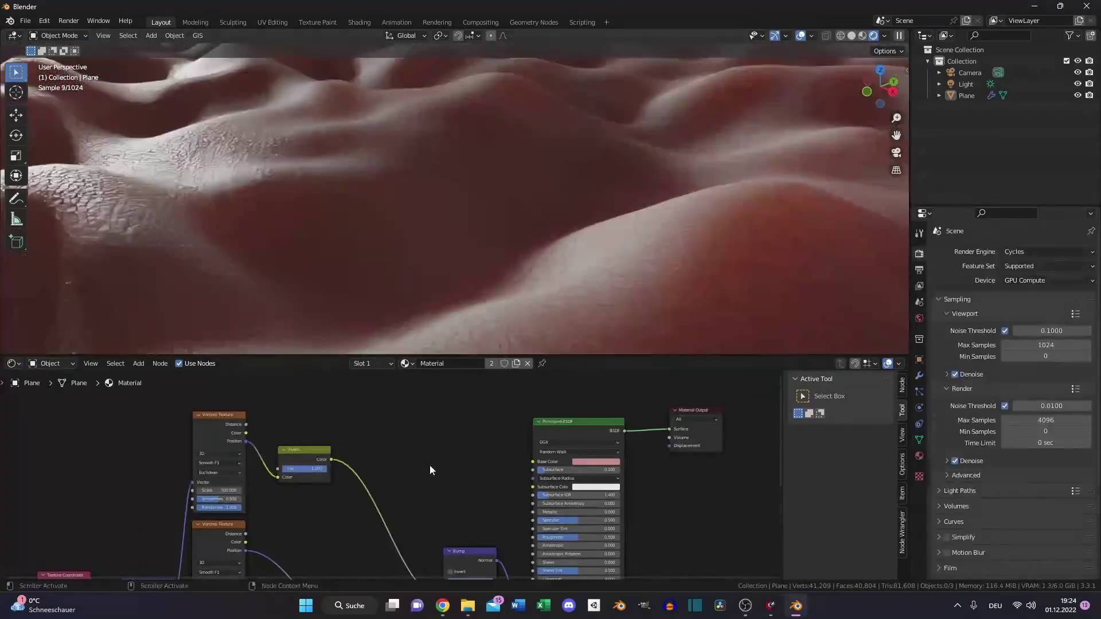
{"action": "key", "text": "shift+a"}
{"action": "left_click", "coordinate": [422, 447]}
{"action": "type", "text": "di"}
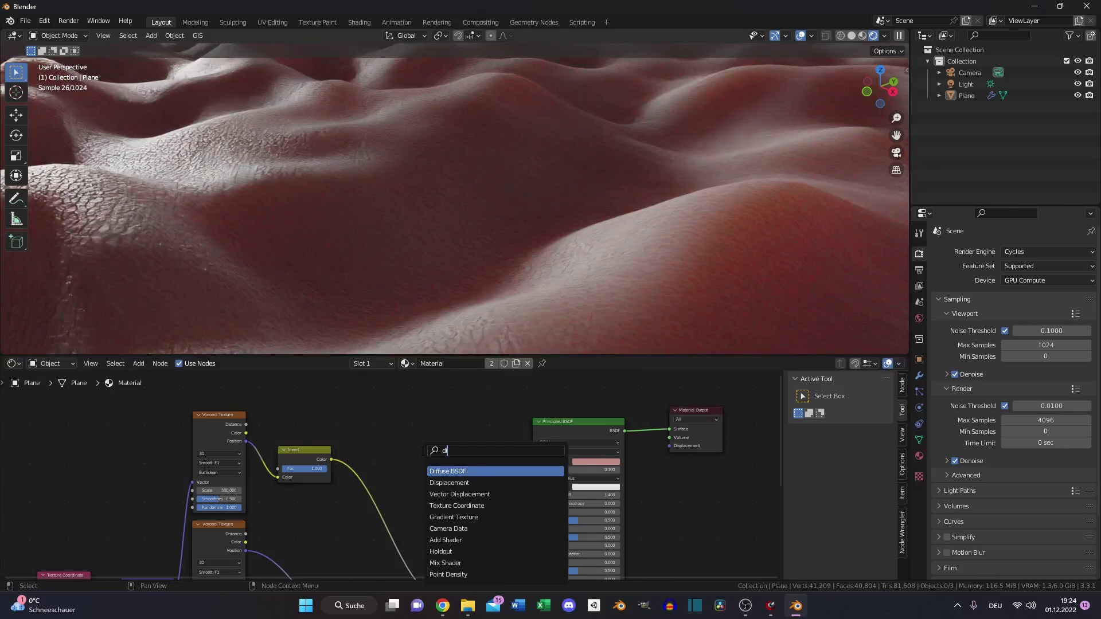
{"action": "left_click", "coordinate": [452, 483]}
{"action": "left_click", "coordinate": [439, 464]}
{"action": "left_click_drag", "start_coordinate": [331, 460], "coordinate": [407, 471]}
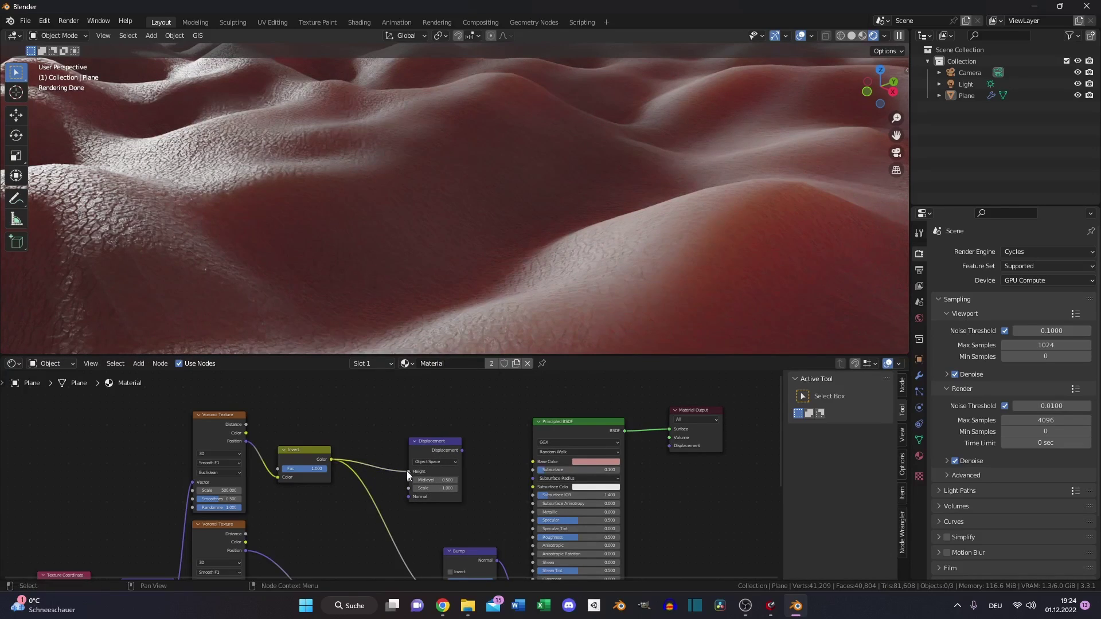
Step: Connect the upper Voronoi's Color to the Displacement node's Height, and its Displacement output to the Material Output's Displacement
{"action": "middle_click_drag", "start_coordinate": [490, 488], "coordinate": [415, 483]}
{"action": "left_click_drag", "start_coordinate": [170, 428], "coordinate": [332, 470]}
{"action": "left_click_drag", "start_coordinate": [386, 446], "coordinate": [596, 442]}
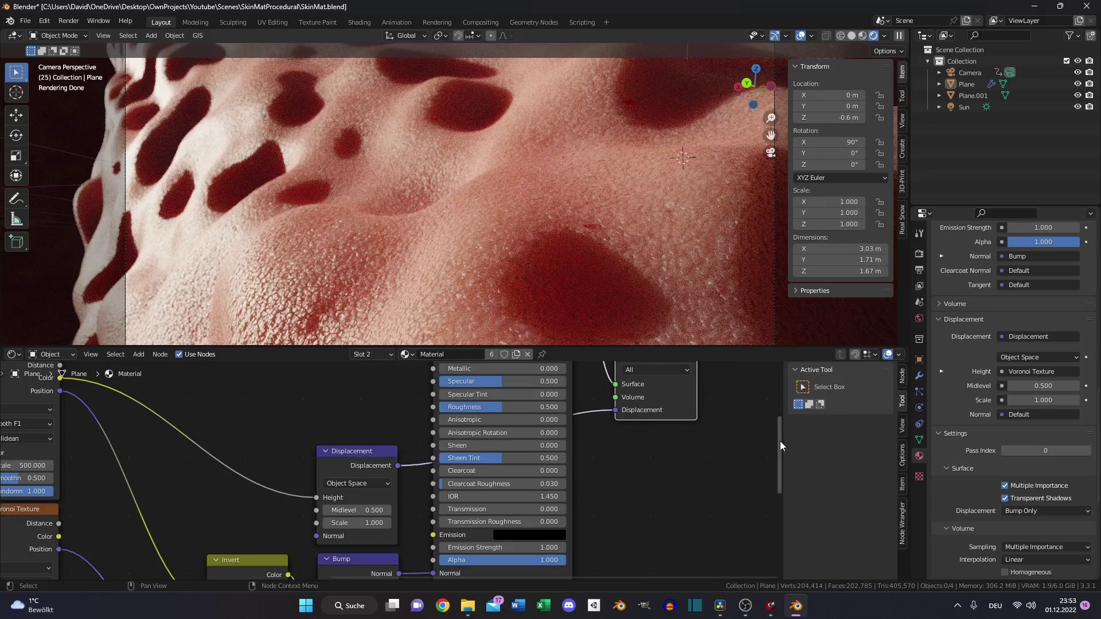
Step: Set the material's surface displacement method to Displacement and Bump
{"action": "left_click", "coordinate": [1056, 513]}
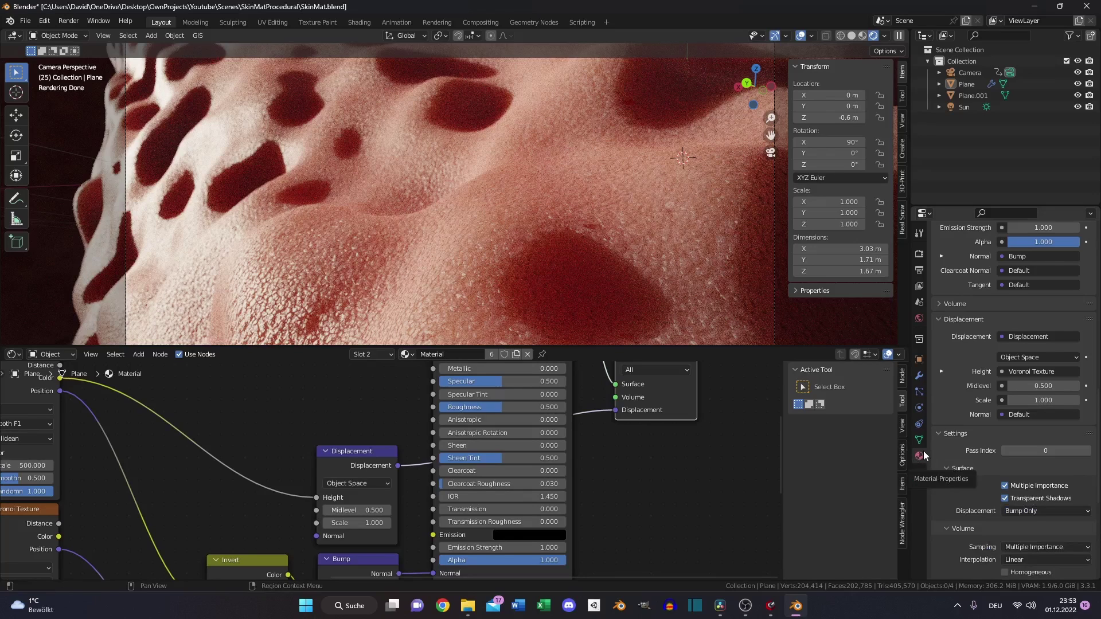
{"action": "left_click", "coordinate": [1052, 509]}
{"action": "left_click", "coordinate": [1045, 553]}
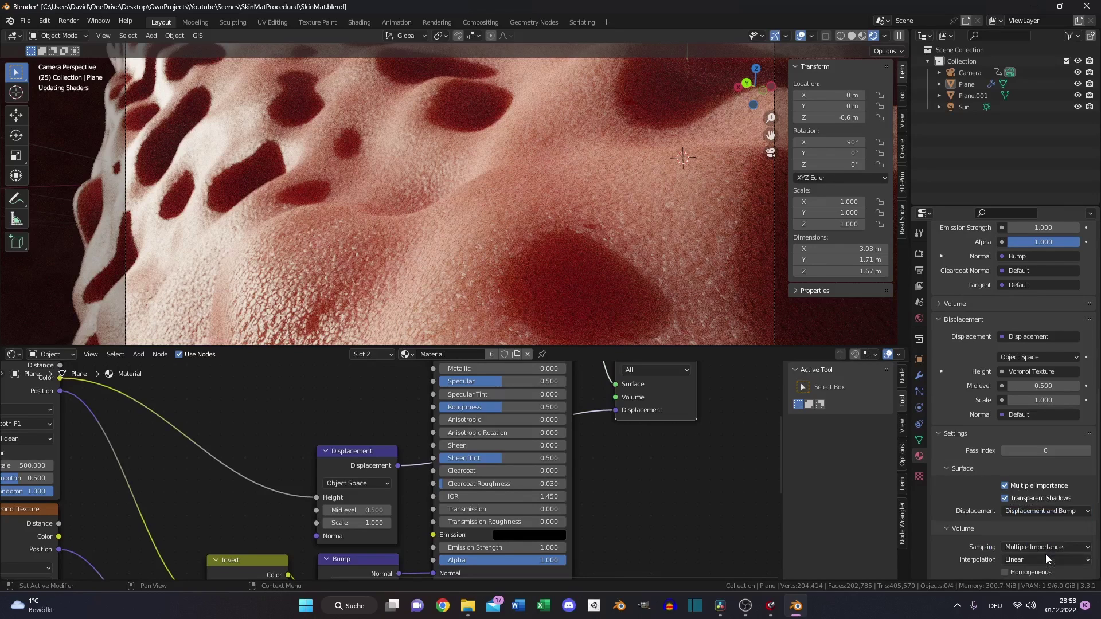
Step: Switch the Cycles feature set to Experimental in the render settings
{"action": "left_click", "coordinate": [920, 255]}
{"action": "scroll", "coordinate": [992, 363], "scroll_direction": "up", "scroll_amount": 2}
{"action": "left_click", "coordinate": [1048, 266]}
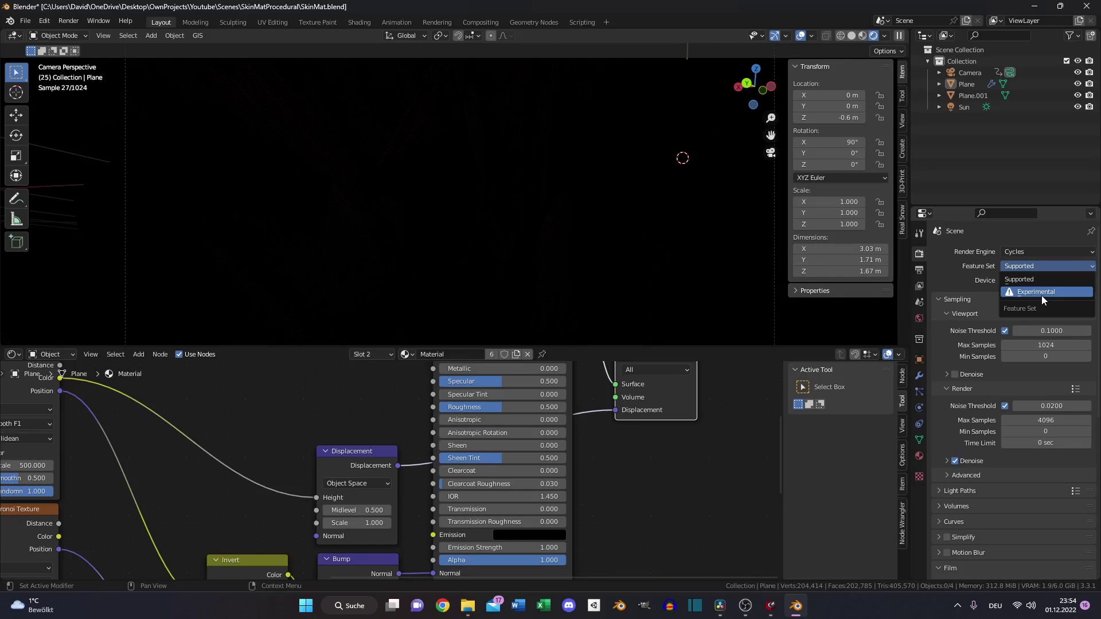
{"action": "left_click", "coordinate": [1042, 292]}
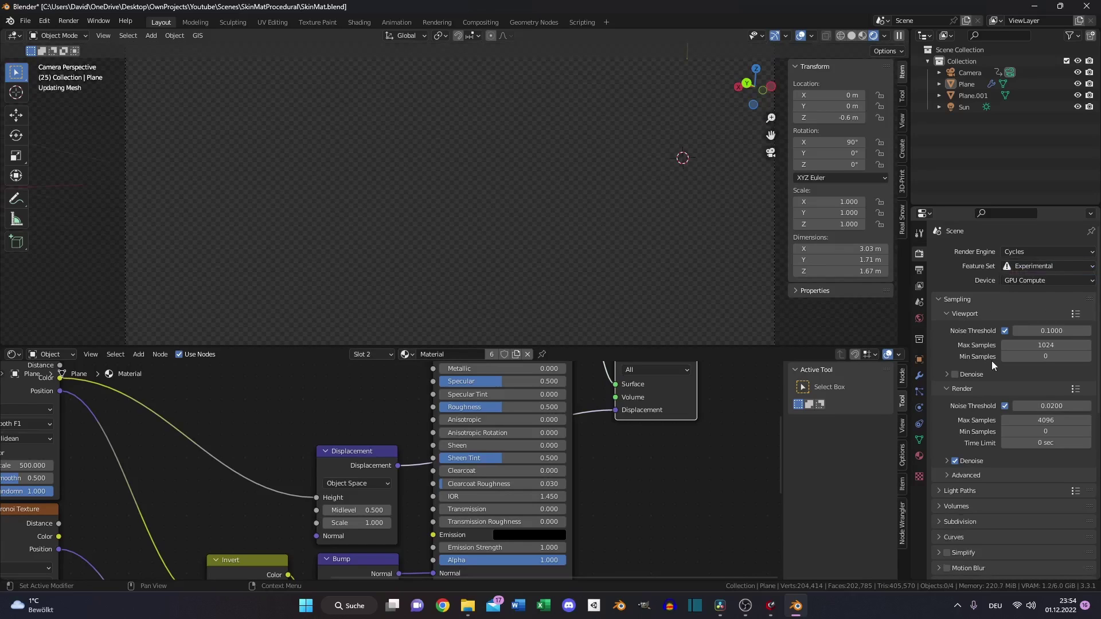
{"action": "left_click", "coordinate": [1009, 305]}
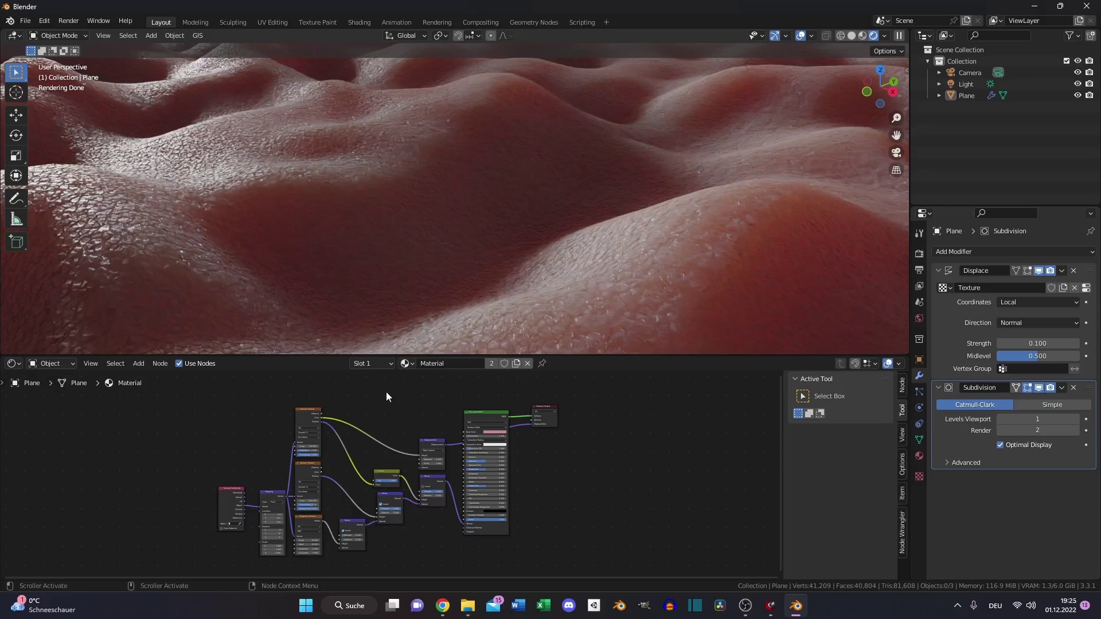
Step: Add a Noise Texture node above the Voronoi Textures with scale 250 and detail 15
{"action": "middle_click_drag", "start_coordinate": [389, 410], "coordinate": [395, 440]}
{"action": "scroll", "coordinate": [396, 439], "scroll_direction": "down", "scroll_amount": 2}
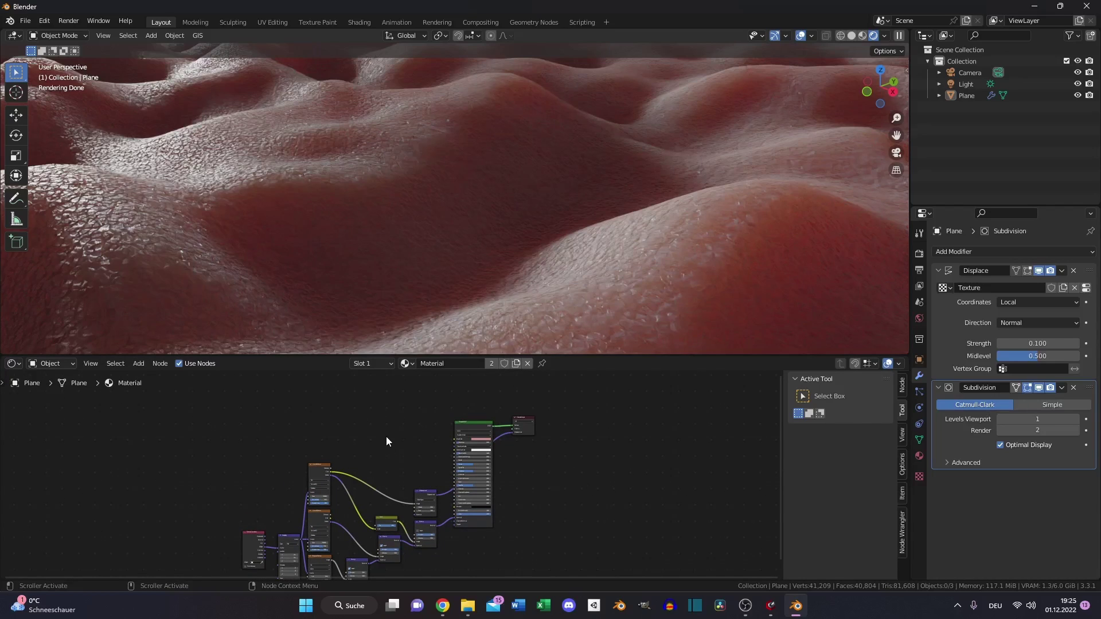
{"action": "scroll", "coordinate": [391, 420], "scroll_direction": "up", "scroll_amount": 4}
{"action": "middle_click_drag", "start_coordinate": [401, 424], "coordinate": [384, 464]}
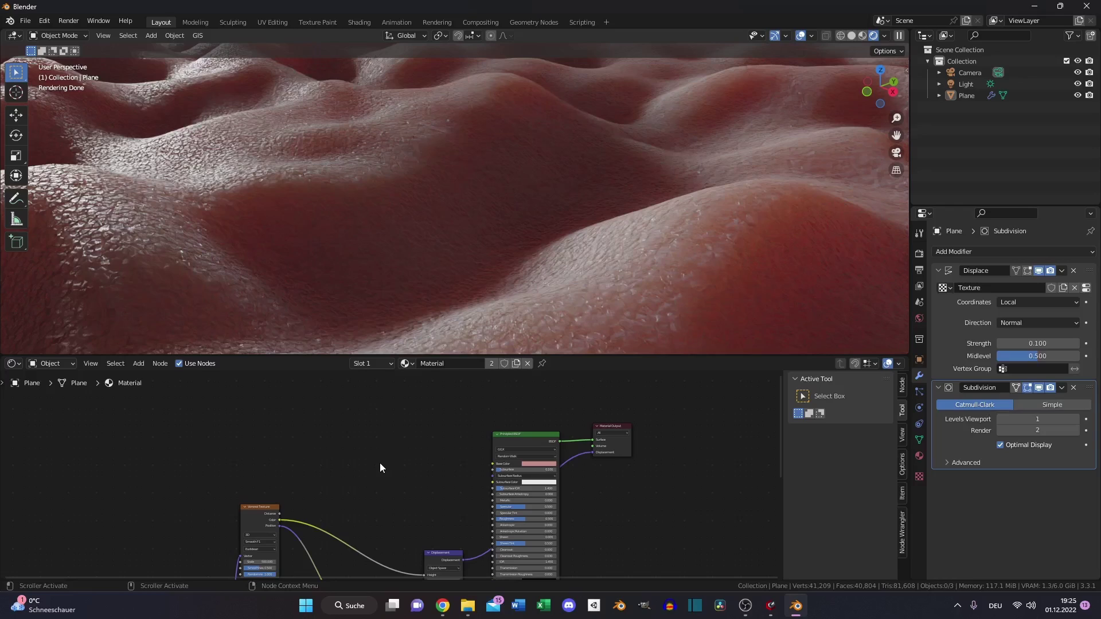
{"action": "key", "text": "shift+a"}
{"action": "type", "text": "noi"}
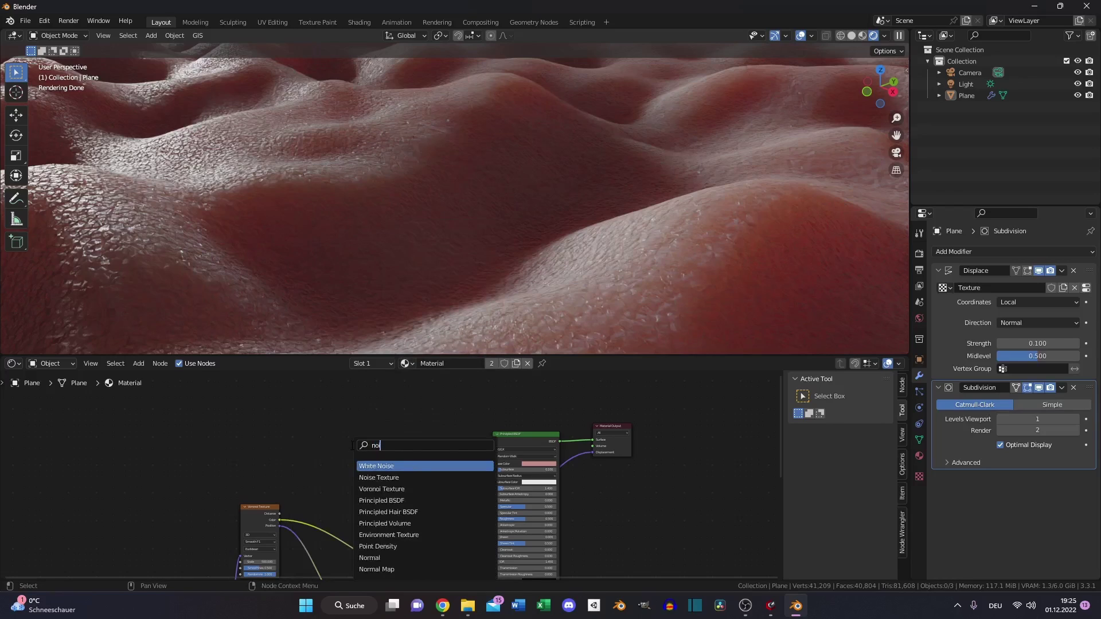
{"action": "left_click", "coordinate": [378, 478]}
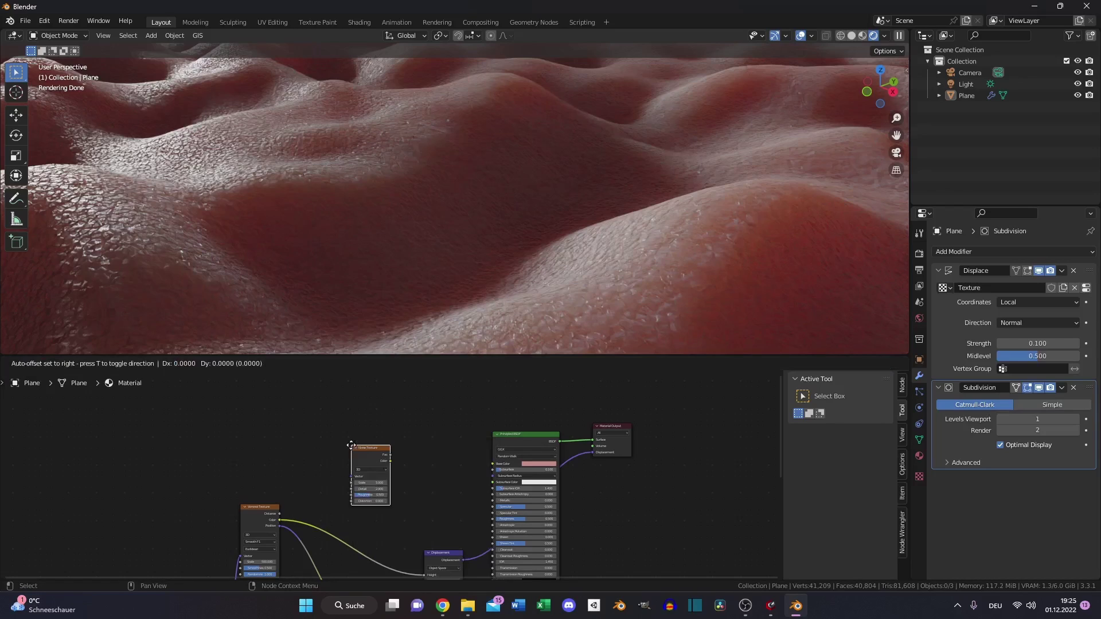
{"action": "left_click", "coordinate": [254, 430]}
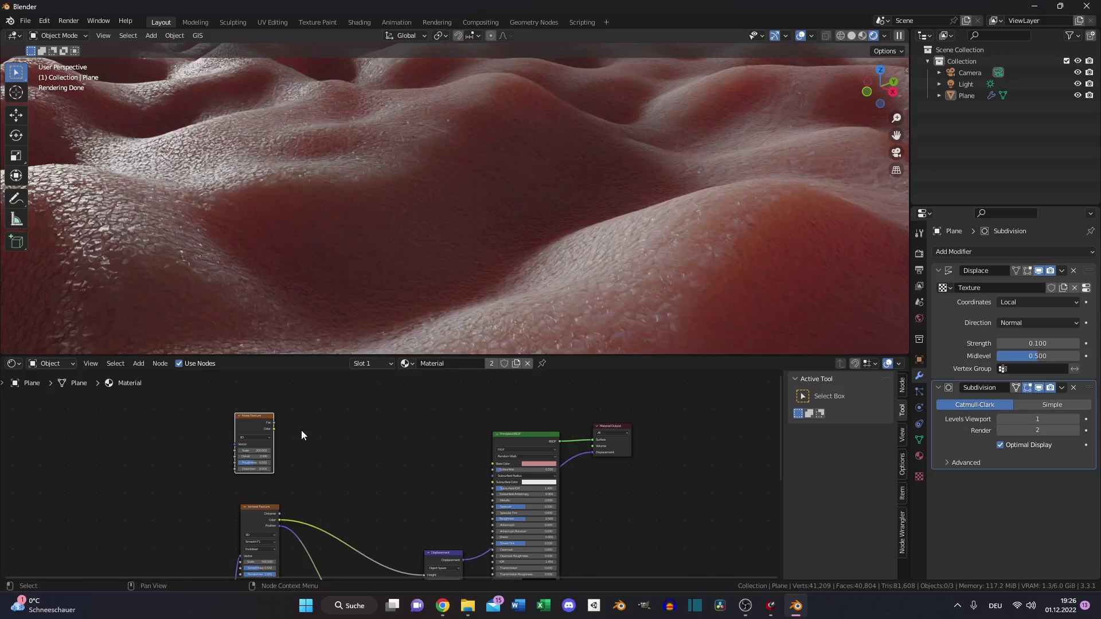
Step: Add a ColorRamp node beside the Noise Texture and connect the noise's Fac output to the ramp's Fac
{"action": "scroll", "coordinate": [256, 459], "scroll_direction": "up", "scroll_amount": 2}
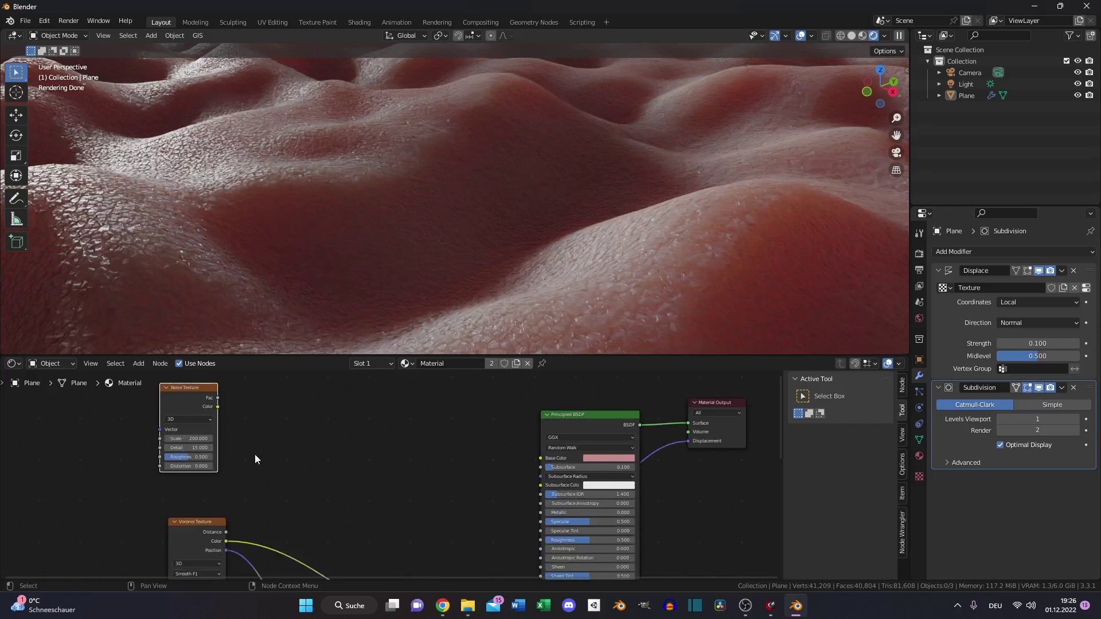
{"action": "middle_click_drag", "start_coordinate": [254, 454], "coordinate": [295, 523]}
{"action": "scroll", "coordinate": [344, 461], "scroll_direction": "up", "scroll_amount": 1}
{"action": "key", "text": "shift+a"}
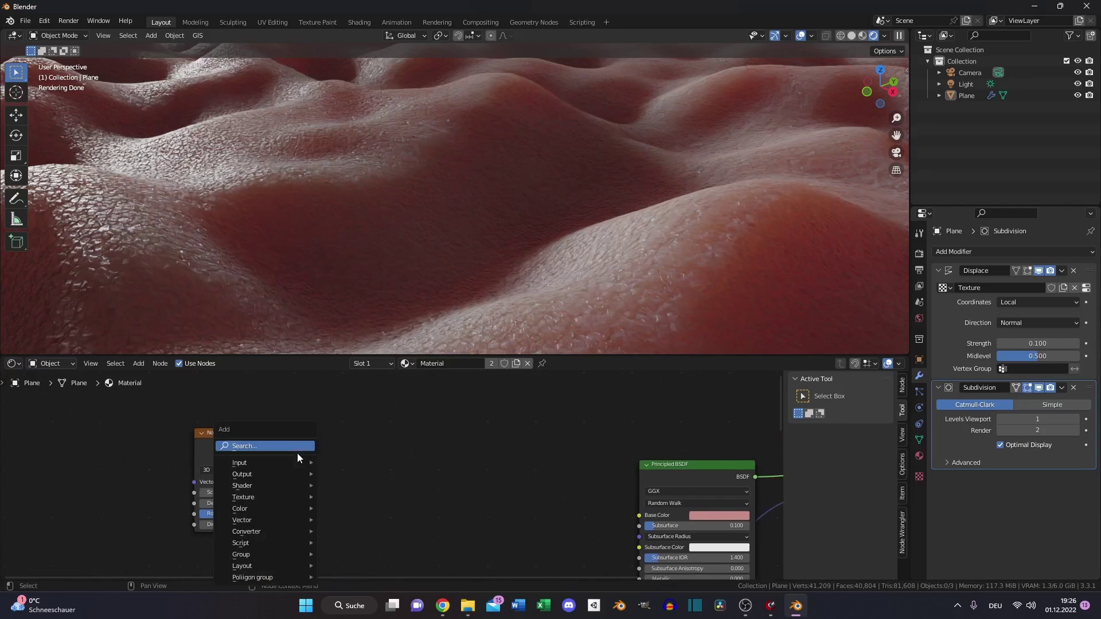
{"action": "type", "text": "col"}
{"action": "key", "text": "Return"}
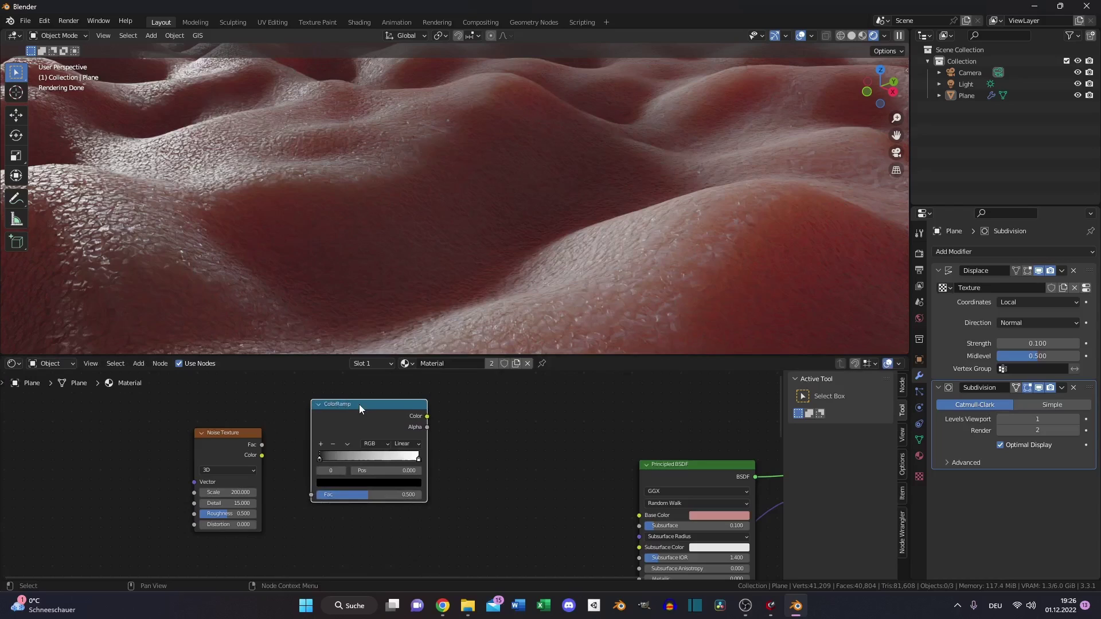
{"action": "left_click", "coordinate": [360, 394]}
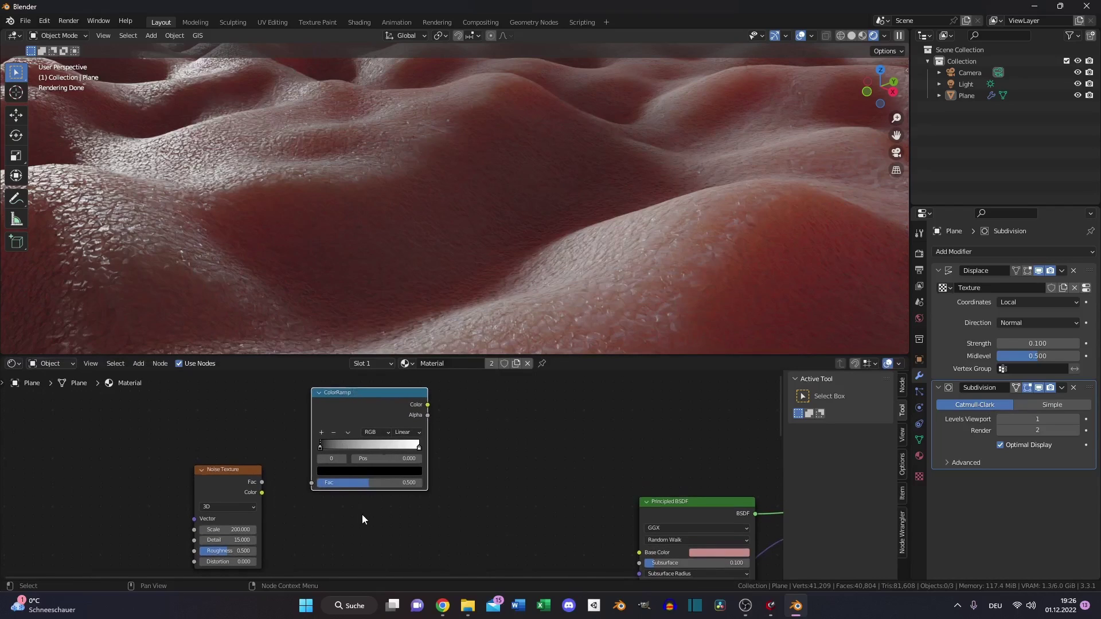
{"action": "left_click_drag", "start_coordinate": [261, 482], "coordinate": [330, 449]}
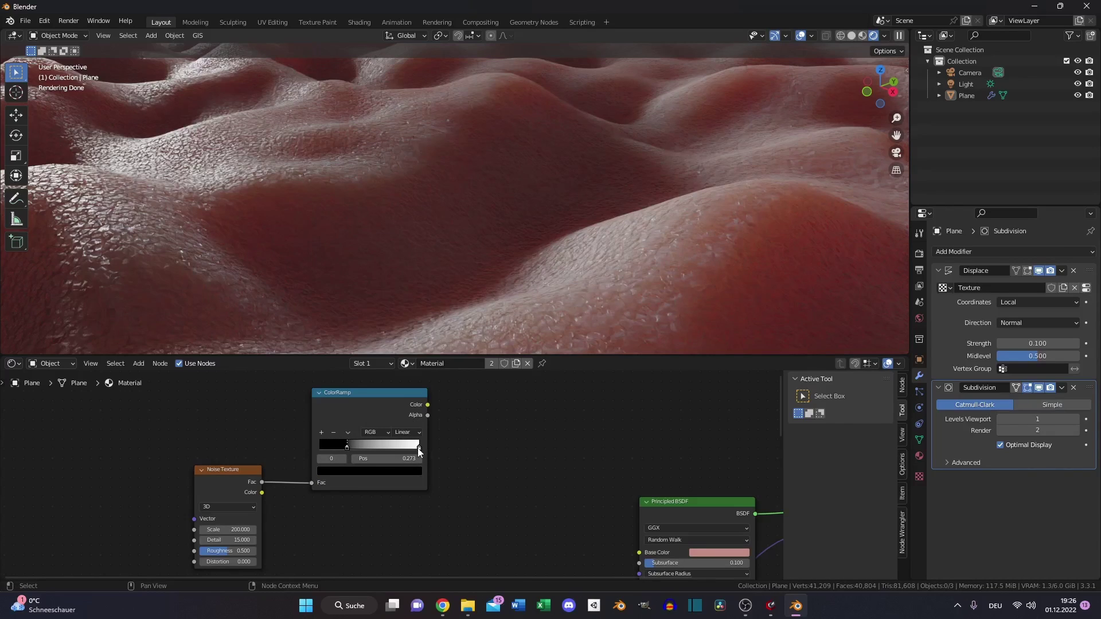
Step: Place the ColorRamp's dark stop at 0.273 and white stop at 0.332, and paste the copied skin colour into the dark stop
{"action": "left_click_drag", "start_coordinate": [418, 448], "coordinate": [397, 449]}
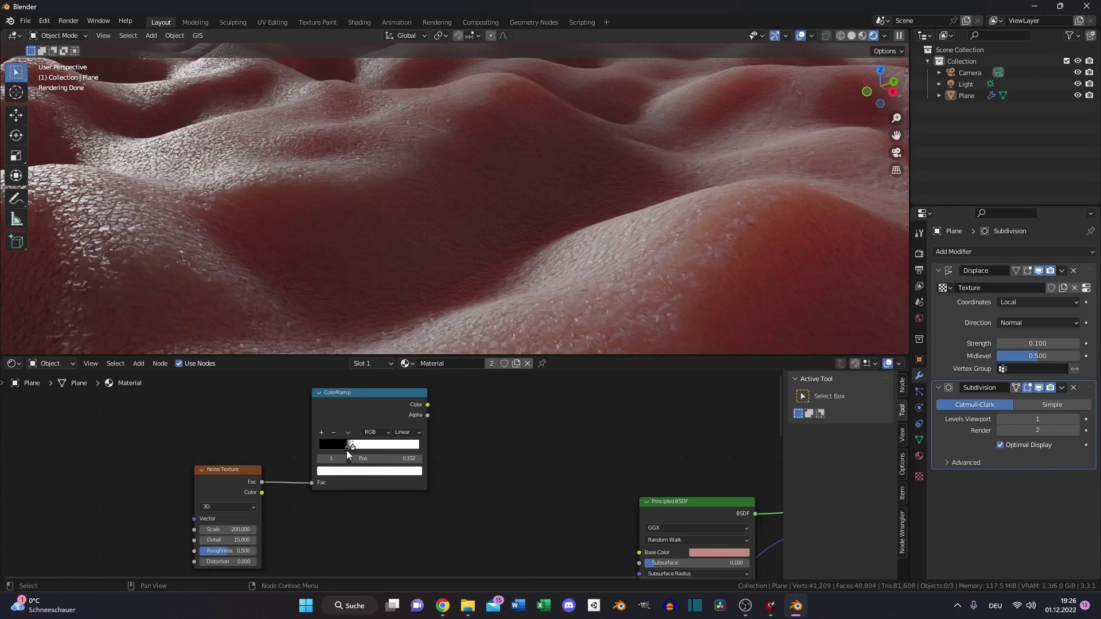
{"action": "left_click", "coordinate": [346, 449]}
{"action": "left_click", "coordinate": [391, 472]}
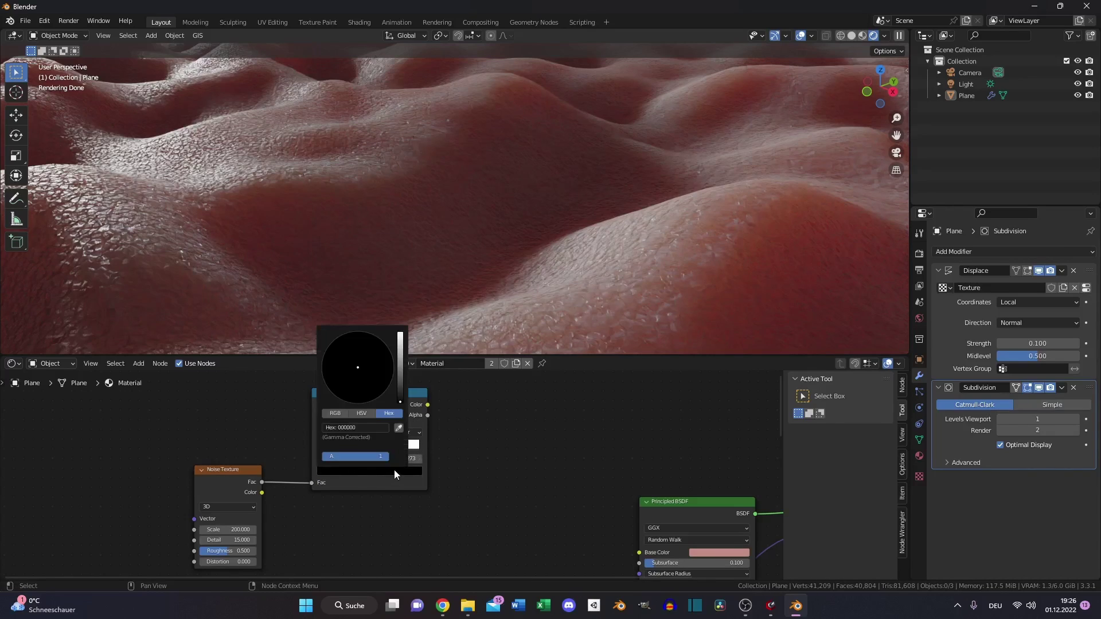
{"action": "left_click", "coordinate": [378, 428]}
{"action": "type", "text": "C58C85"}
{"action": "key", "text": "Return"}
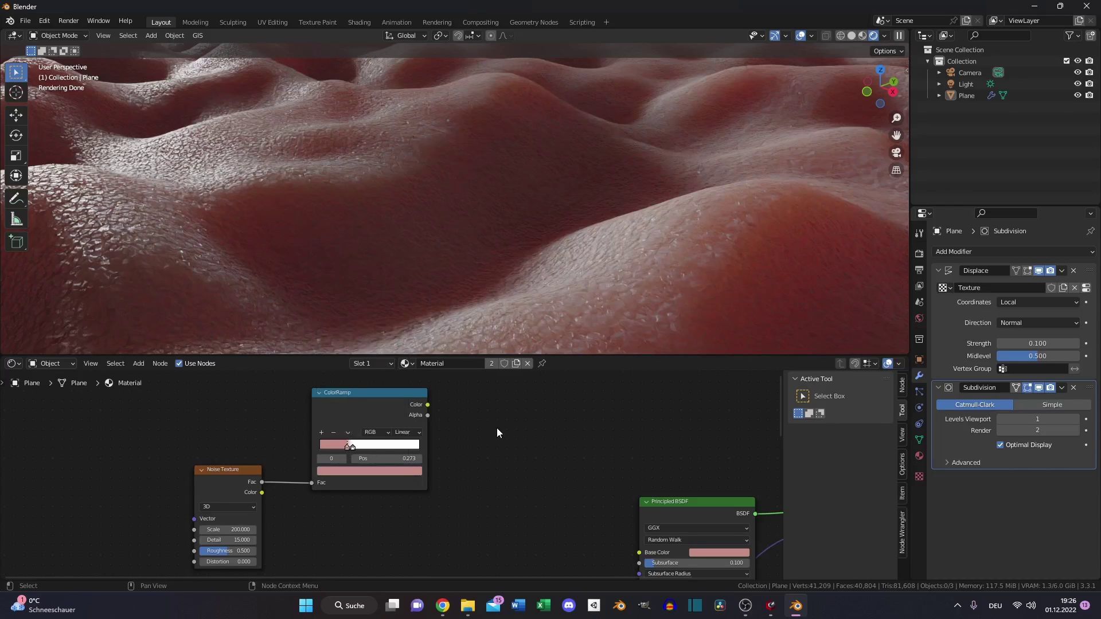
Step: Connect the ColorRamp's Color output to the Principled BSDF's Base Color
{"action": "scroll", "coordinate": [497, 428], "scroll_direction": "down", "scroll_amount": 2}
{"action": "left_click_drag", "start_coordinate": [297, 392], "coordinate": [441, 493]}
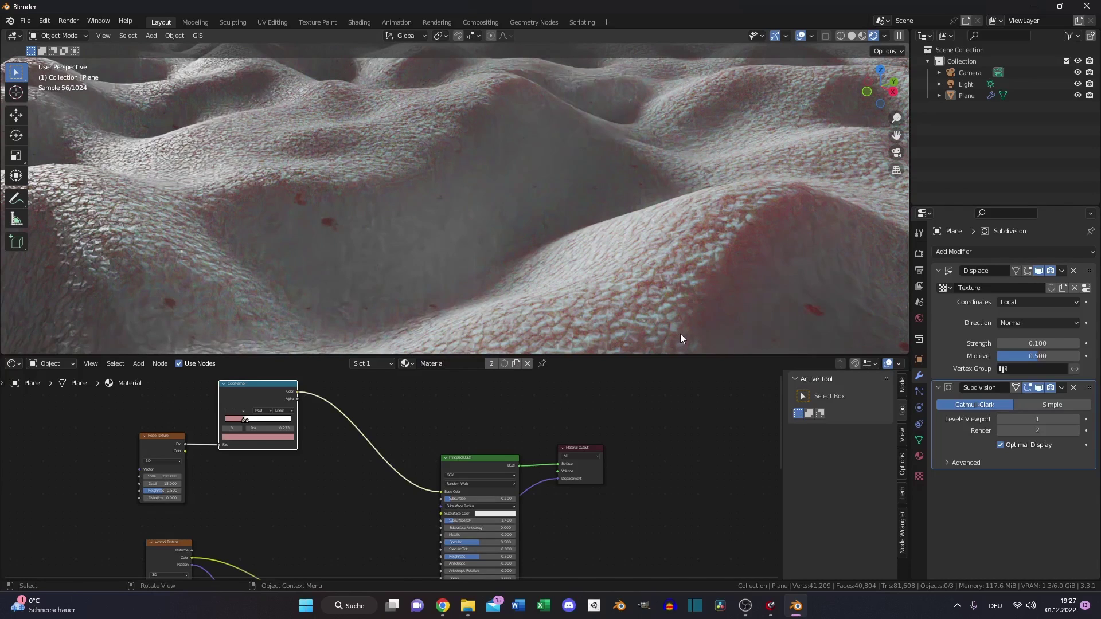
{"action": "middle_click_drag", "start_coordinate": [281, 482], "coordinate": [375, 454]}
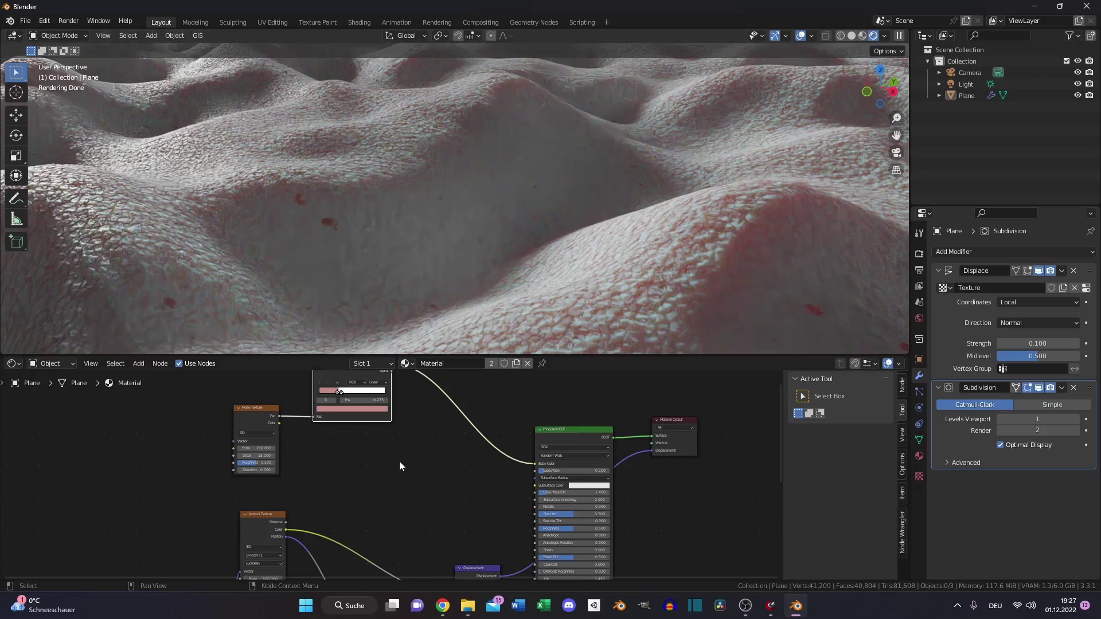
Step: Duplicate the Noise Texture below the ColorRamp and set the copy to 4D with a scale of 10
{"action": "left_click", "coordinate": [253, 406]}
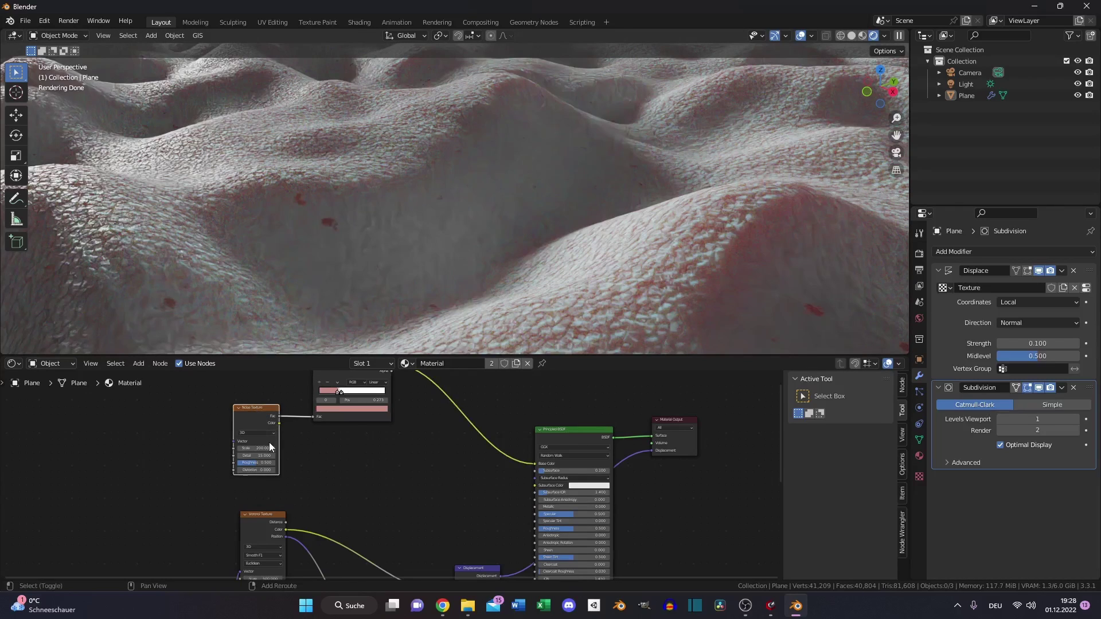
{"action": "key", "text": "shift+d"}
{"action": "left_click", "coordinate": [346, 472]}
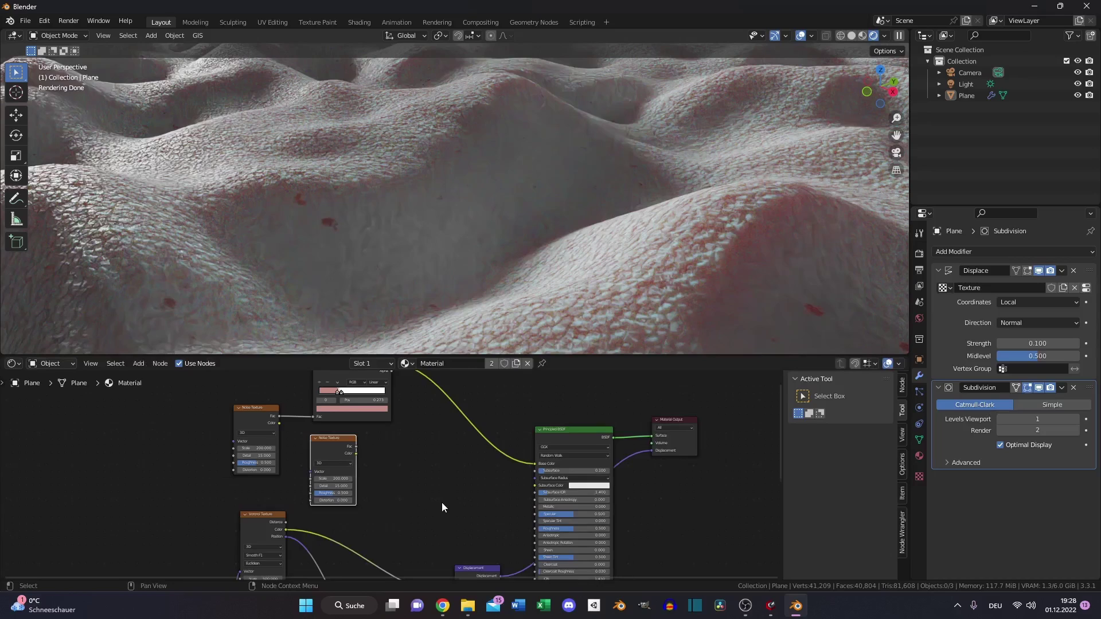
{"action": "scroll", "coordinate": [419, 504], "scroll_direction": "up", "scroll_amount": 1}
{"action": "left_click", "coordinate": [329, 462]}
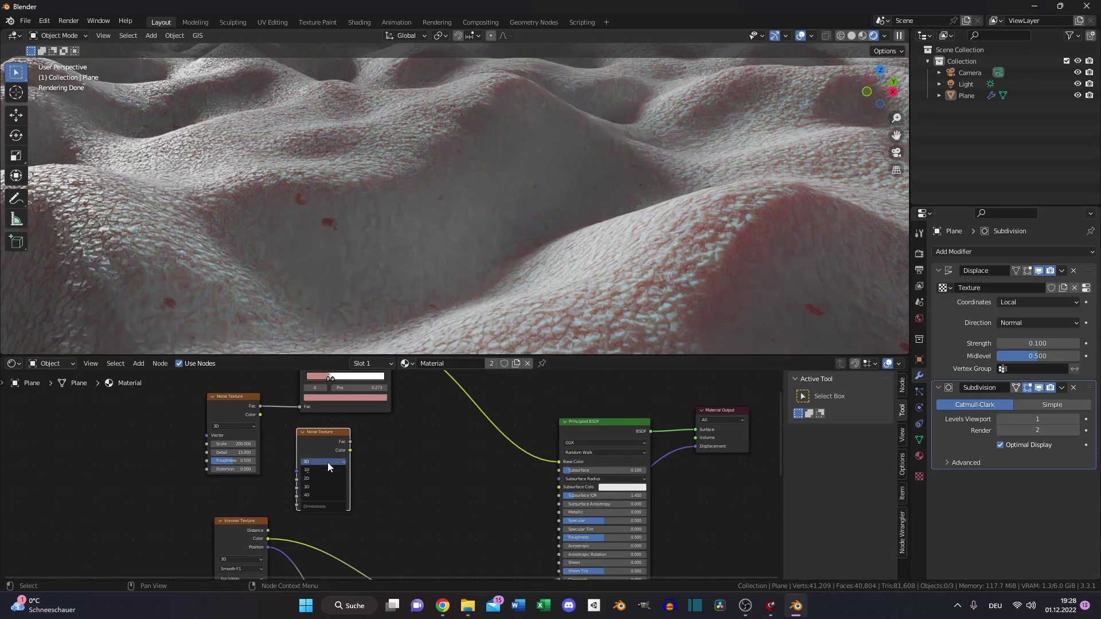
{"action": "left_click", "coordinate": [322, 494]}
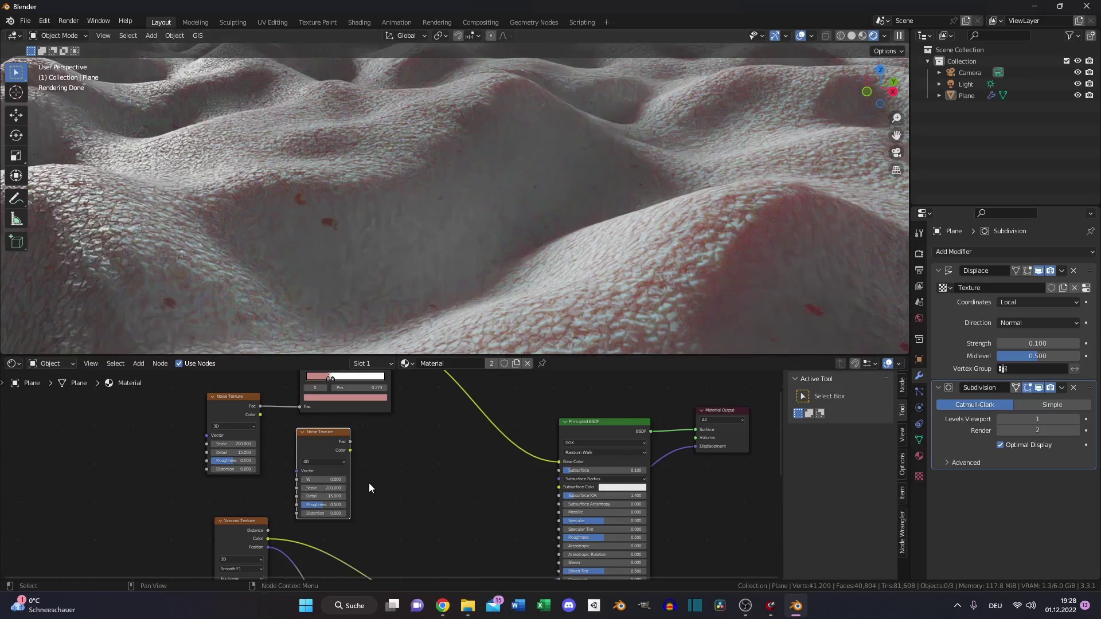
{"action": "scroll", "coordinate": [372, 486], "scroll_direction": "up", "scroll_amount": 1}
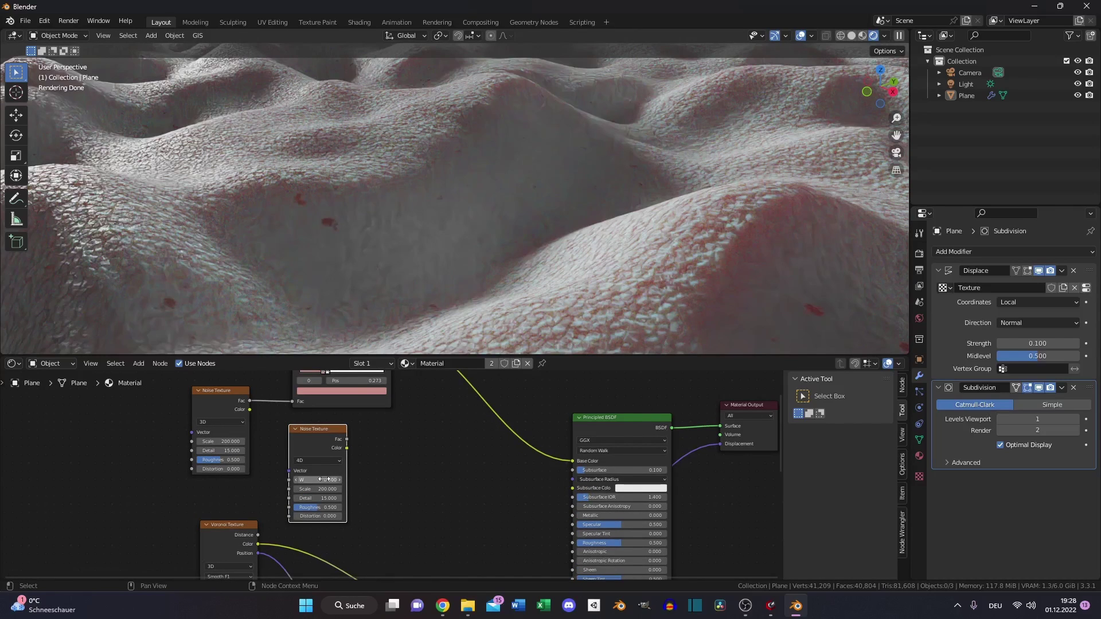
{"action": "left_click", "coordinate": [320, 490]}
{"action": "type", "text": "10"}
{"action": "key", "text": "Return"}
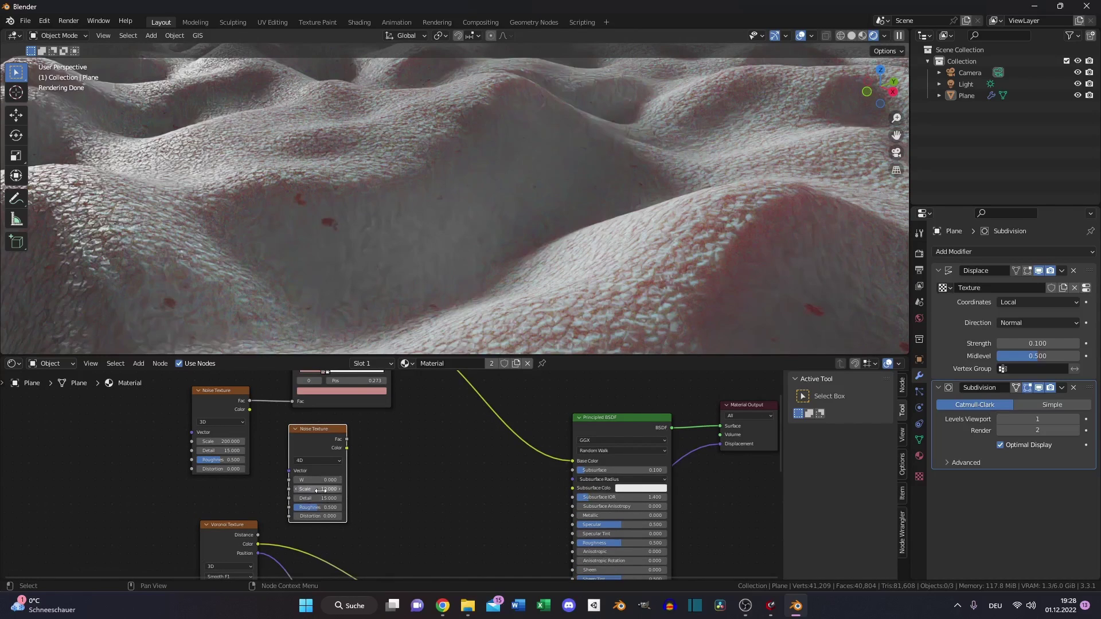
Step: Duplicate the ColorRamp and place the copy beside the 4D Noise Texture
{"action": "middle_click_drag", "start_coordinate": [320, 490], "coordinate": [265, 539]}
{"action": "left_click", "coordinate": [291, 376]}
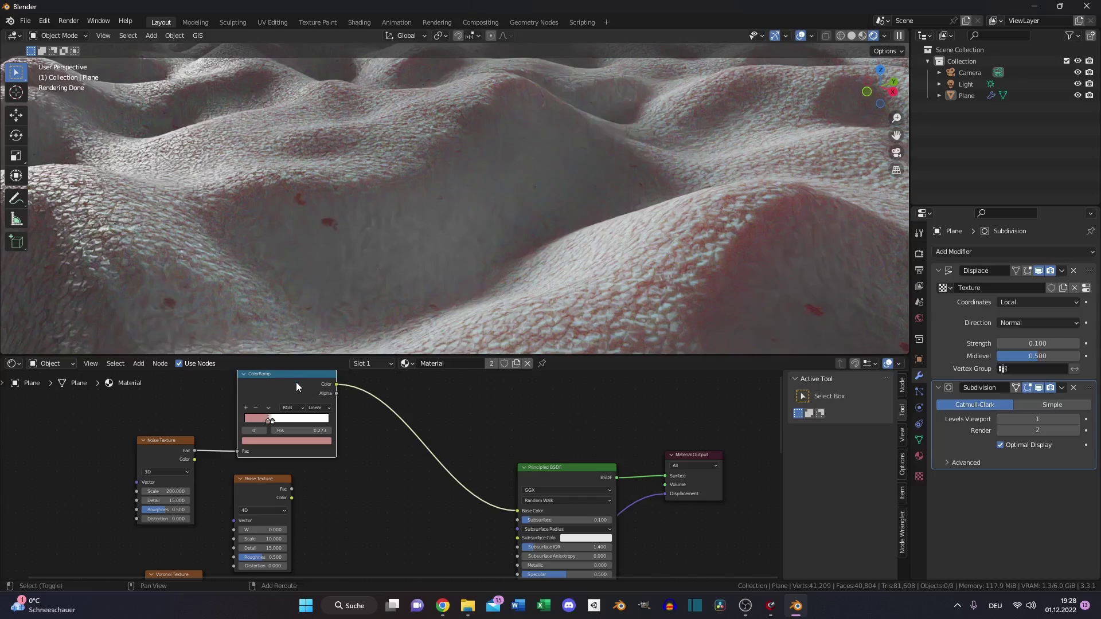
{"action": "key", "text": "shift+d"}
{"action": "left_click", "coordinate": [360, 490]}
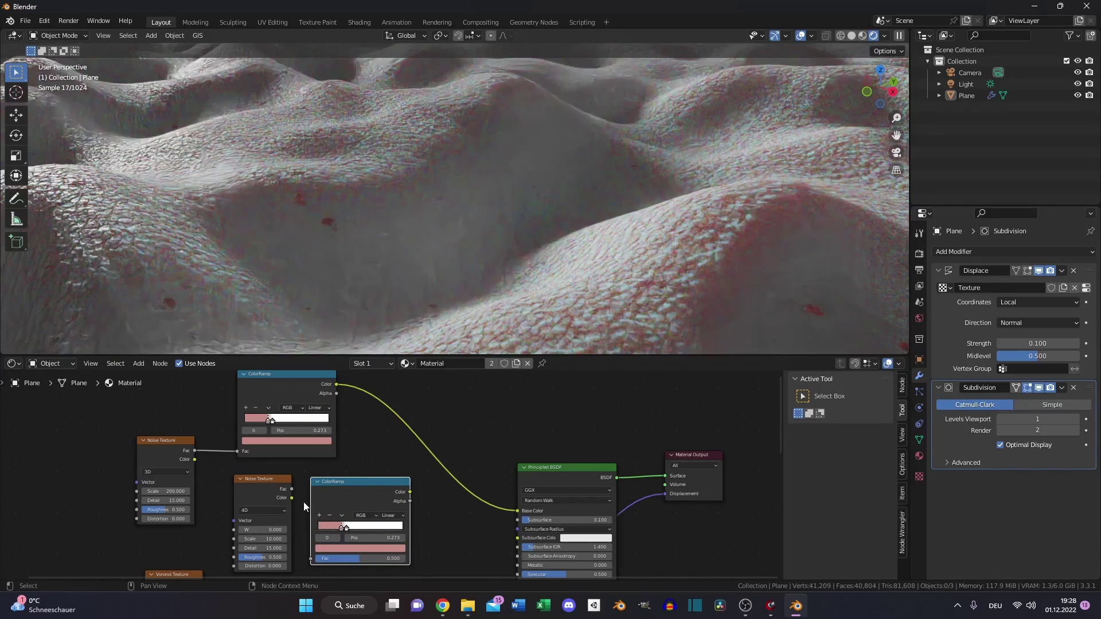
Step: Connect the 4D Noise Texture's Fac to the copied ColorRamp and spread its stops to opposite ends, white at 1.000
{"action": "middle_click_drag", "start_coordinate": [304, 501], "coordinate": [309, 484]}
{"action": "left_click_drag", "start_coordinate": [298, 471], "coordinate": [324, 510]}
{"action": "left_click", "coordinate": [408, 510]}
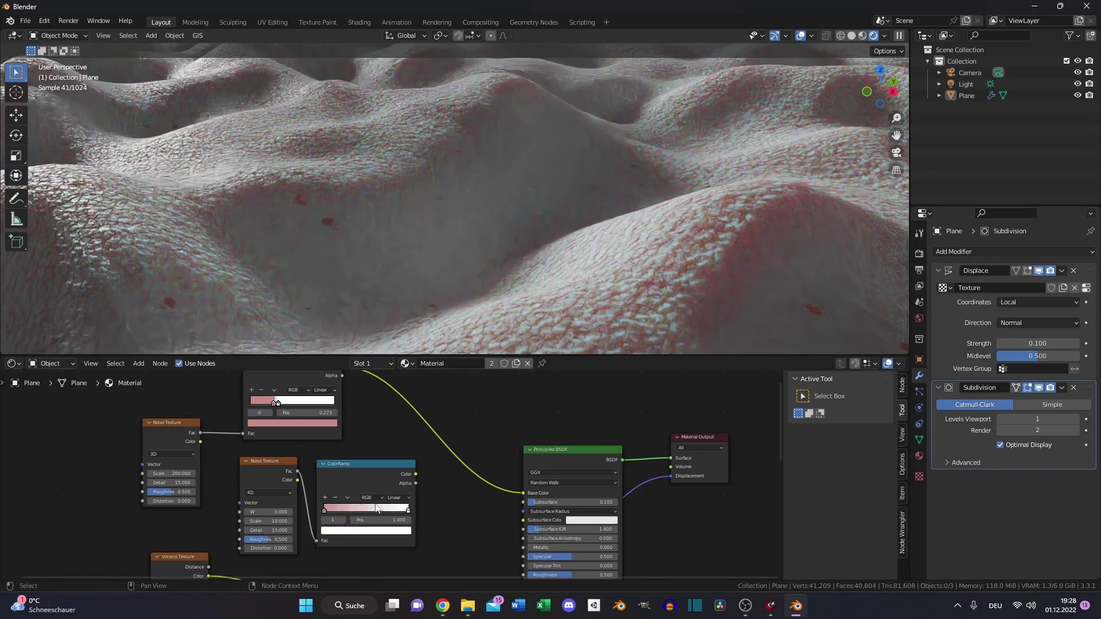
Step: Insert a MixRGB node between the first ColorRamp and the Base Color, and set its blending mode to Multiply
{"action": "middle_click_drag", "start_coordinate": [407, 376], "coordinate": [390, 418]}
{"action": "key", "text": "shift+a"}
{"action": "left_click", "coordinate": [390, 406]}
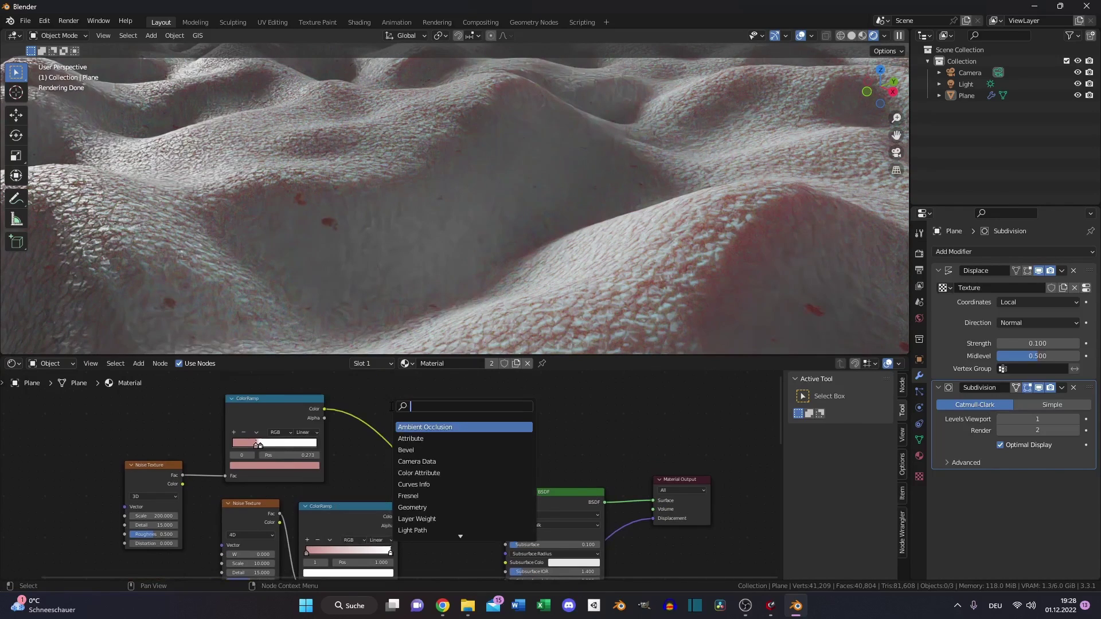
{"action": "type", "text": "mi"}
{"action": "left_click", "coordinate": [426, 427]}
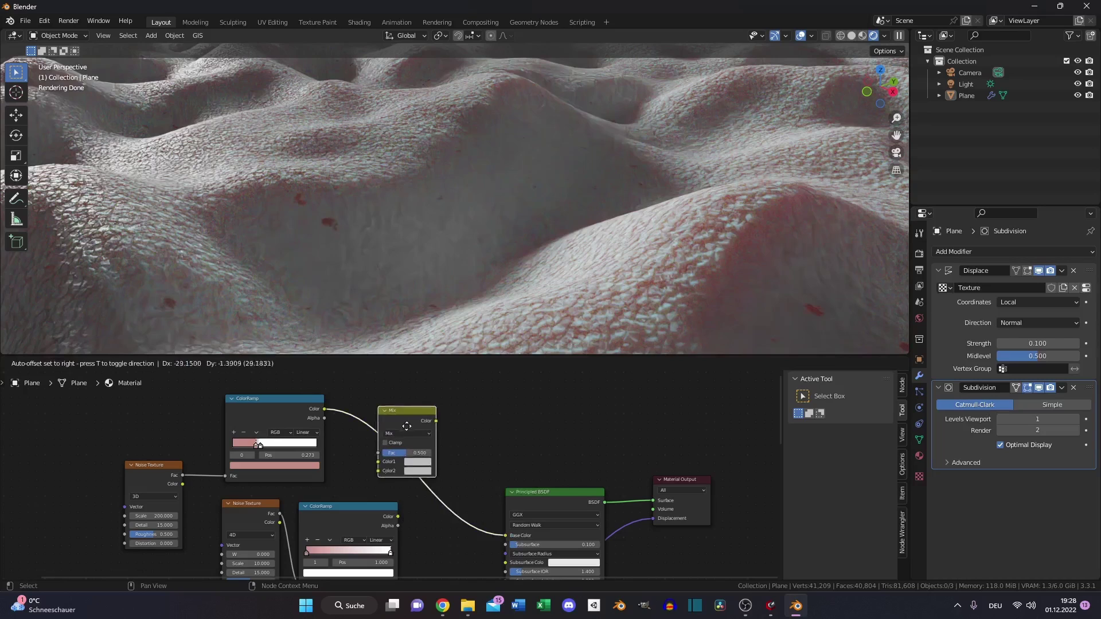
{"action": "left_click", "coordinate": [396, 414]}
{"action": "left_click", "coordinate": [396, 419]}
{"action": "left_click", "coordinate": [398, 383]}
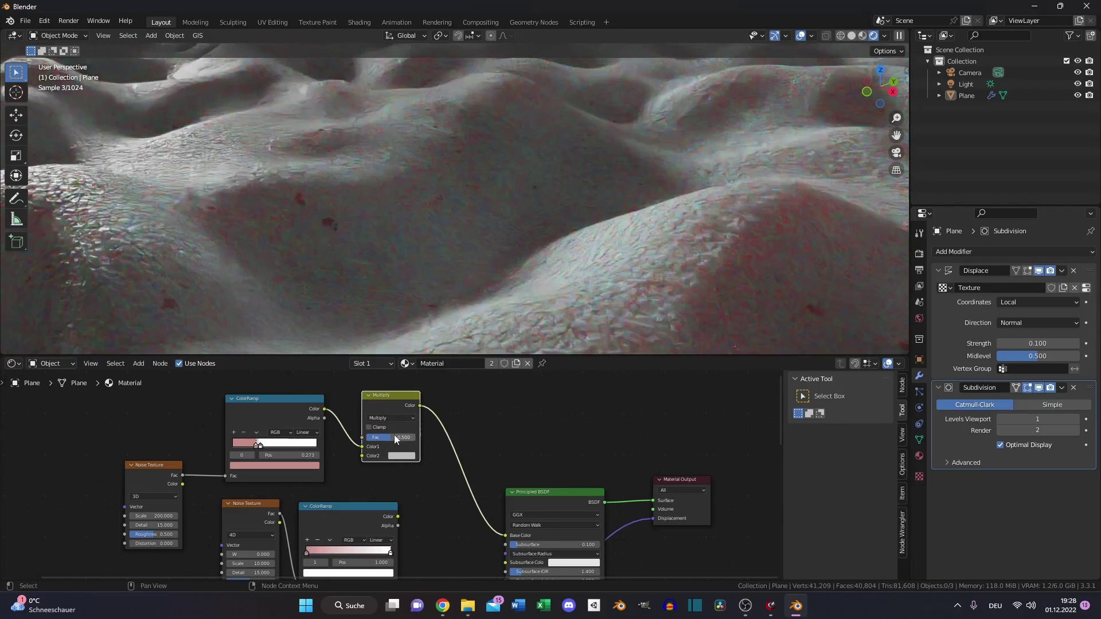
Step: Set the Multiply node's Fac to 1.000 and its Color2 to hex C58C85
{"action": "left_click_drag", "start_coordinate": [394, 437], "coordinate": [427, 437]}
{"action": "left_click", "coordinate": [401, 456]}
{"action": "left_click", "coordinate": [434, 418]}
{"action": "type", "text": "C58C85"}
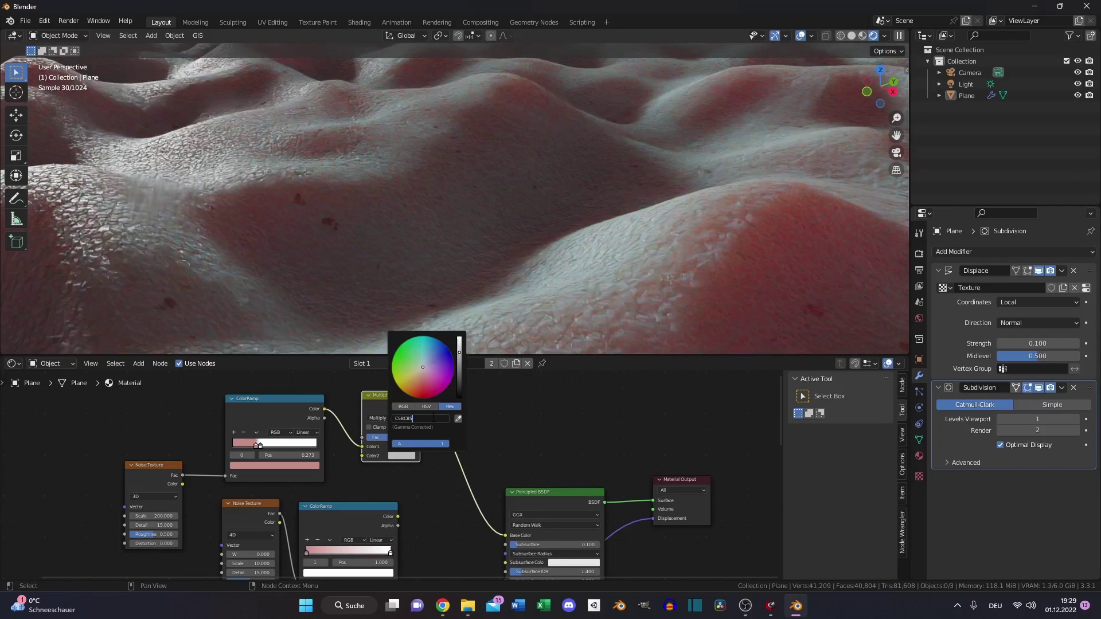
{"action": "key", "text": "Return"}
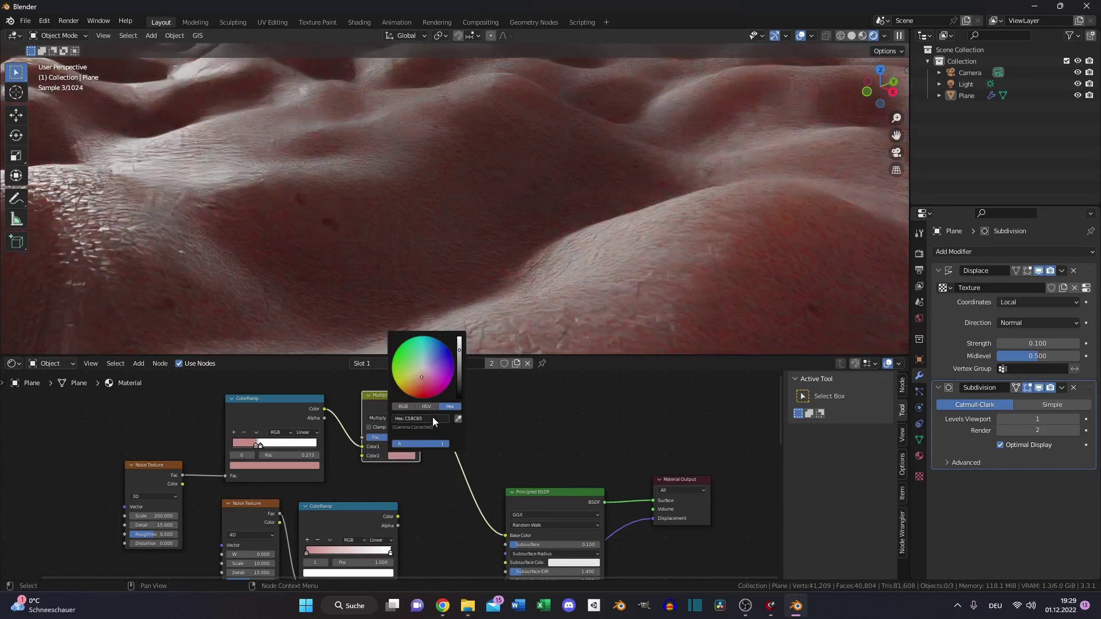
Step: Insert a copy of the Multiply node before the Base Color as Overlay, with the second ColorRamp's Color feeding its Color2
{"action": "middle_click_drag", "start_coordinate": [508, 422], "coordinate": [505, 411]}
{"action": "key", "text": "shift+d"}
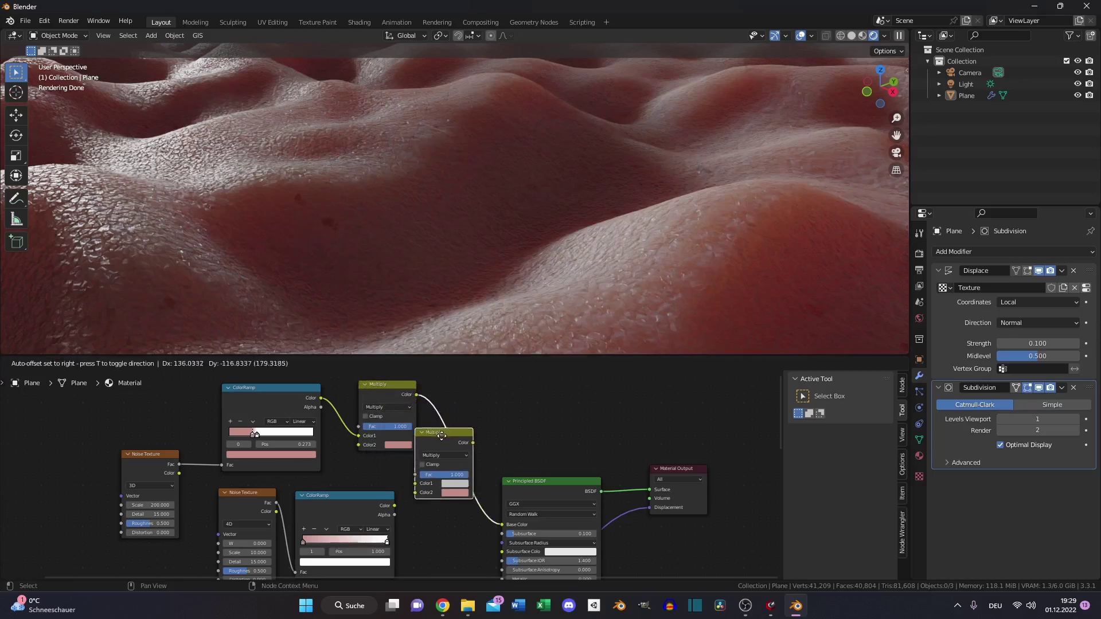
{"action": "left_click", "coordinate": [450, 446]}
{"action": "left_click", "coordinate": [476, 469]}
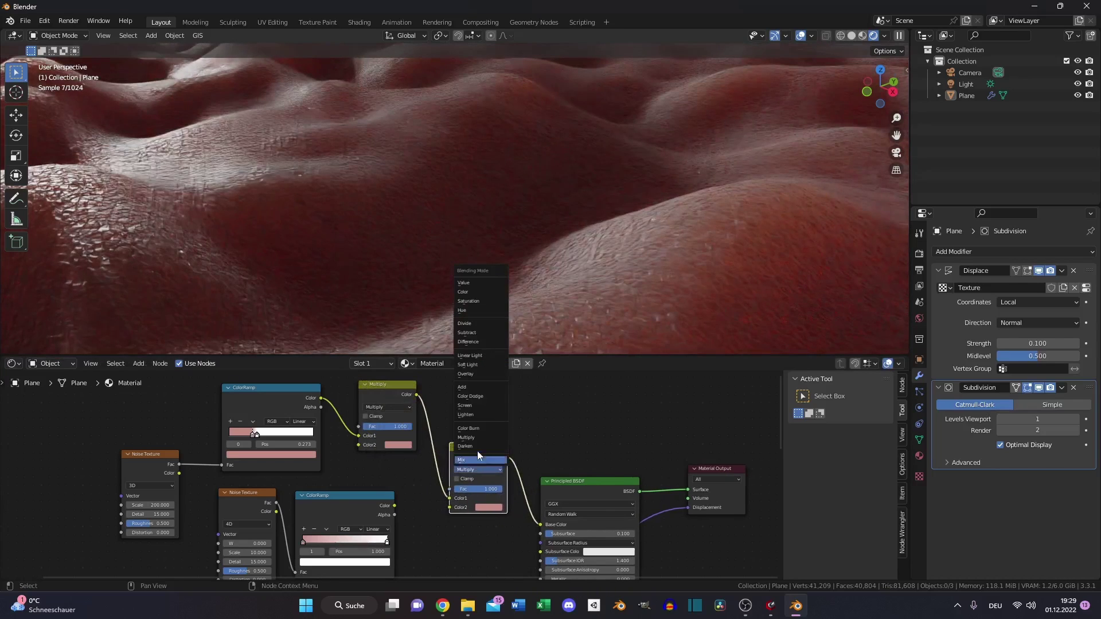
{"action": "left_click", "coordinate": [487, 374]}
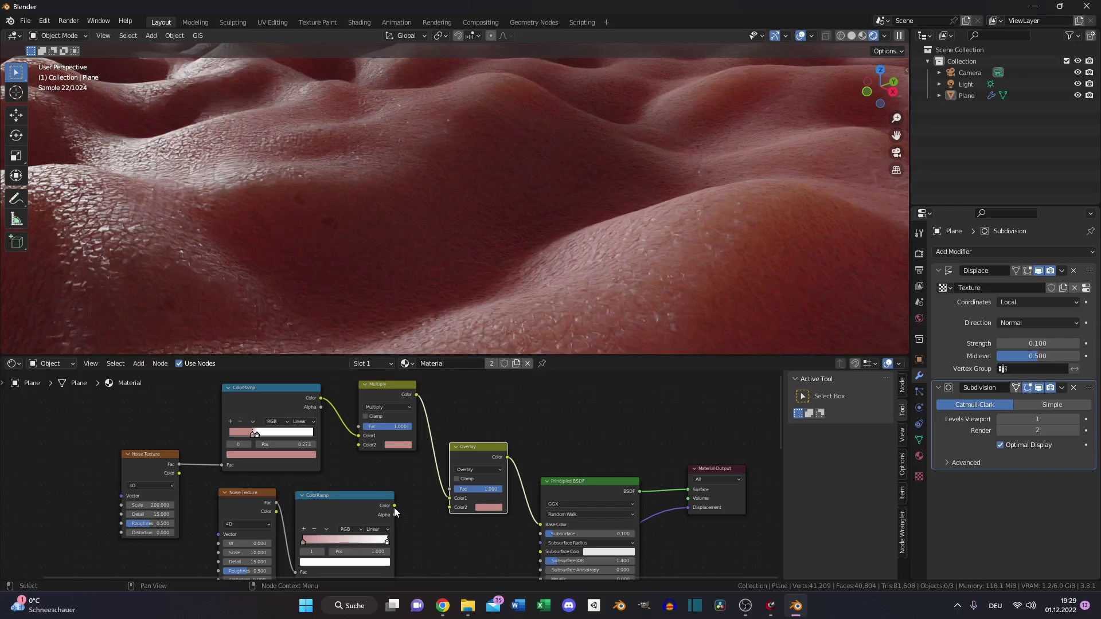
{"action": "left_click_drag", "start_coordinate": [394, 506], "coordinate": [450, 507]}
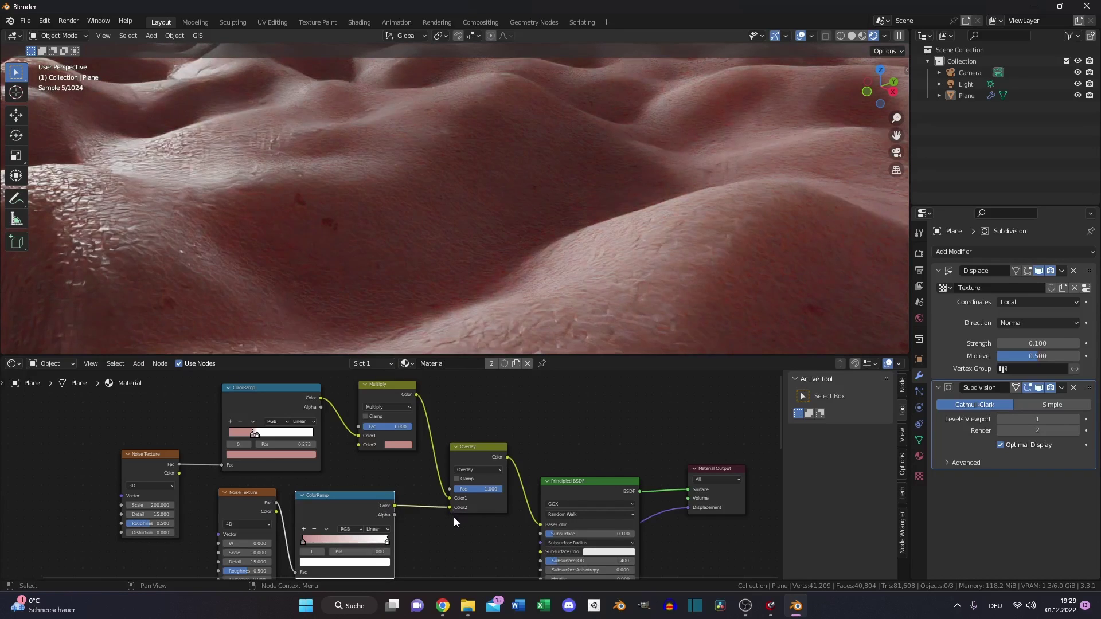